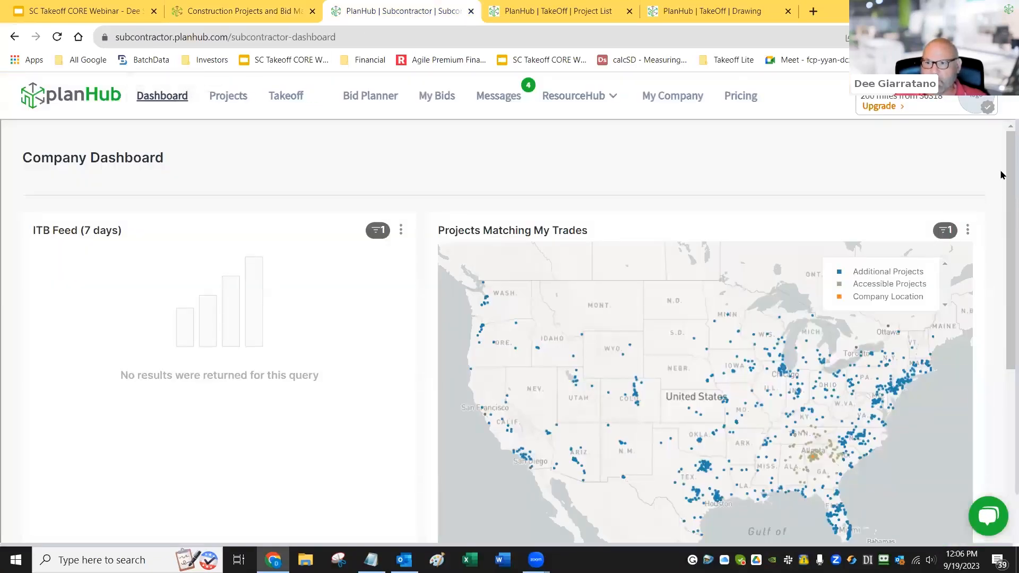
# Look over the dashboard and the Takeoff project list, and switch to the Twin Lake Publix & Retail Shops takeoff drawing
pyautogui.scroll(-1, 1004, 166)
pyautogui.scroll(1, 1004, 165)
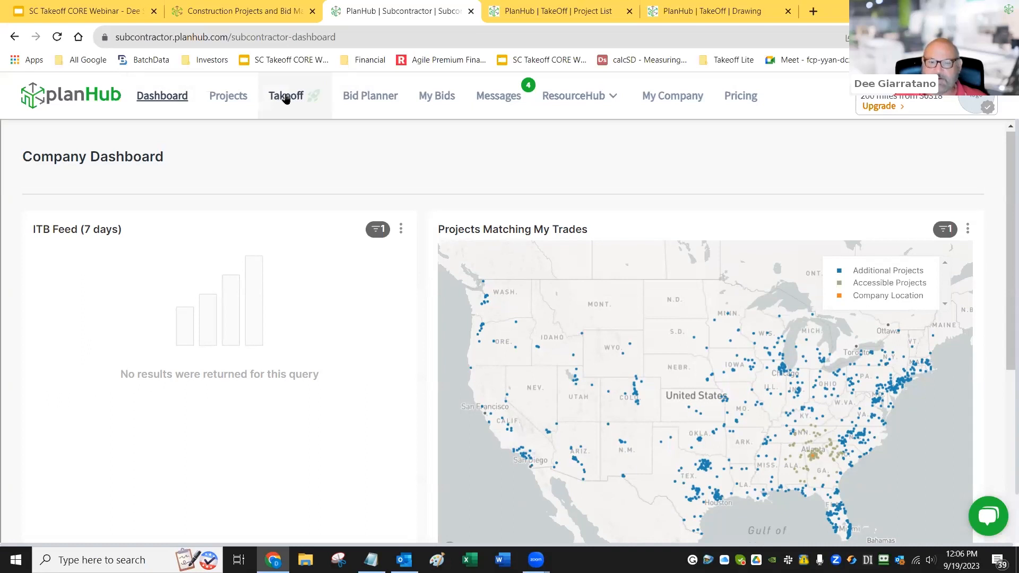
pyautogui.click(542, 13)
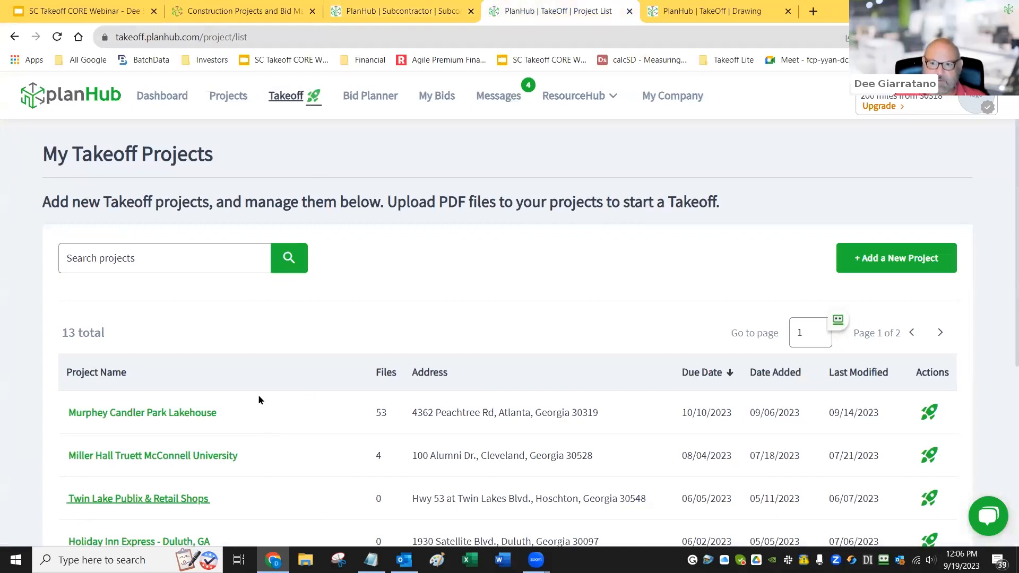
pyautogui.scroll(-5, 268, 457)
pyautogui.scroll(5, 268, 460)
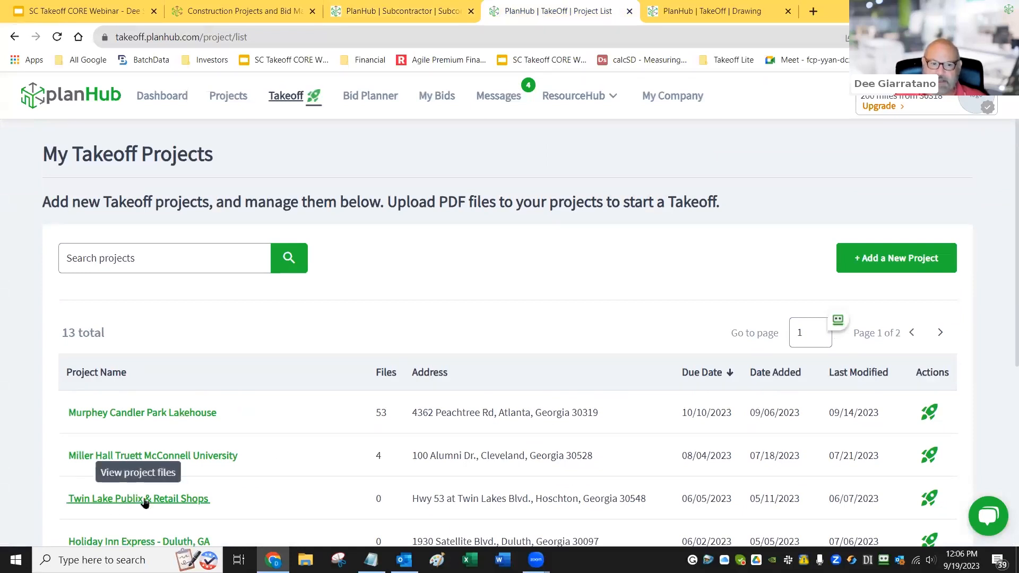
pyautogui.click(725, 9)
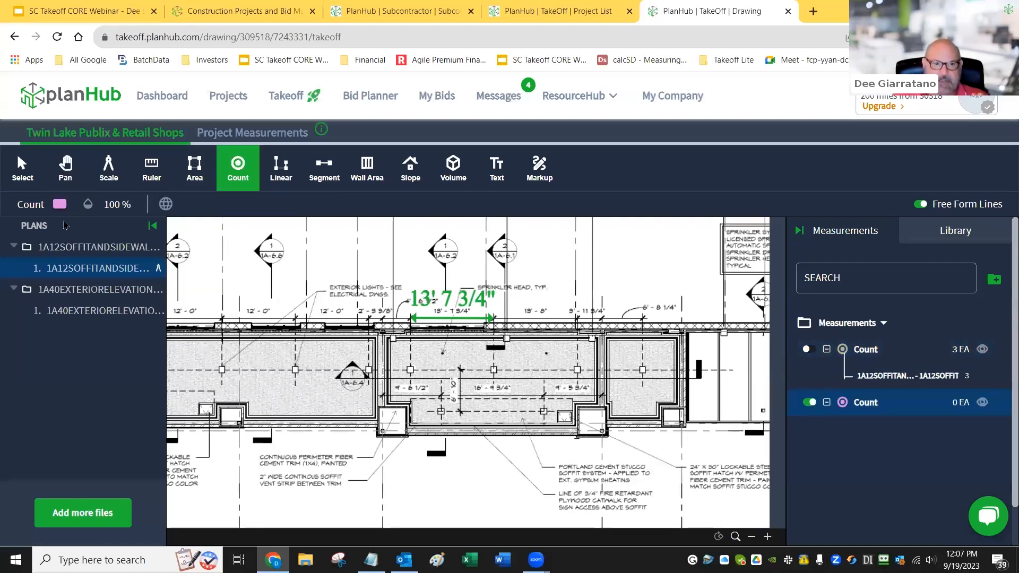
# Set the new empty Count measurement's opacity to 84% and its color to red, and return to the Select tool
pyautogui.click(89, 207)
pyautogui.moveTo(90, 227); pyautogui.dragTo(91, 237)
pyautogui.click(63, 208)
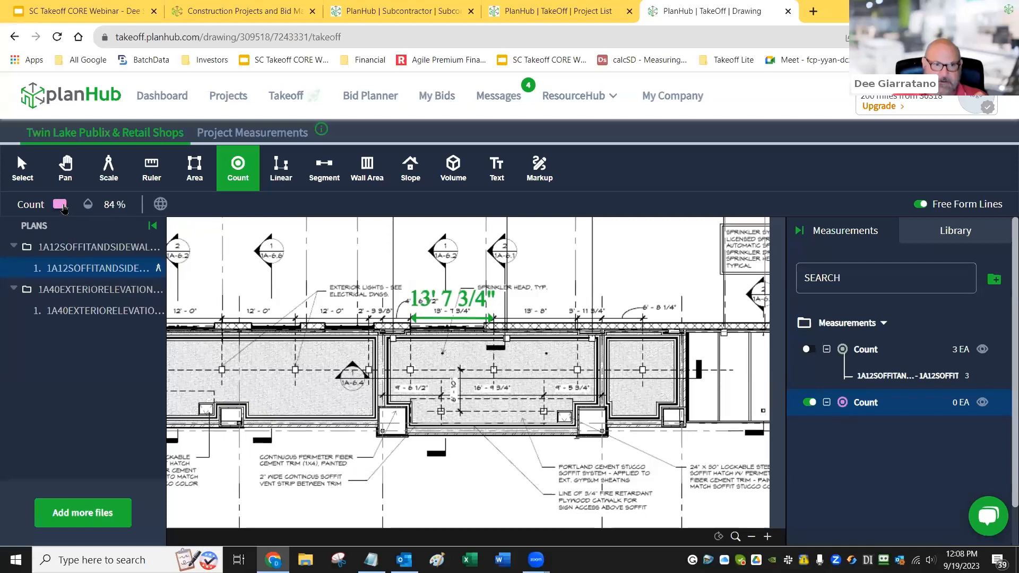
pyautogui.click(64, 208)
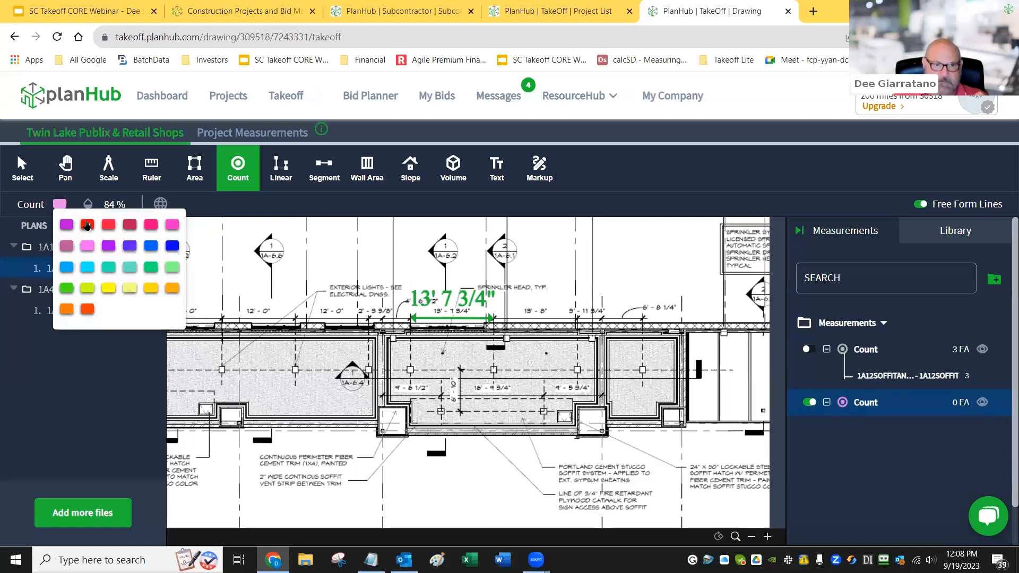
pyautogui.click(87, 225)
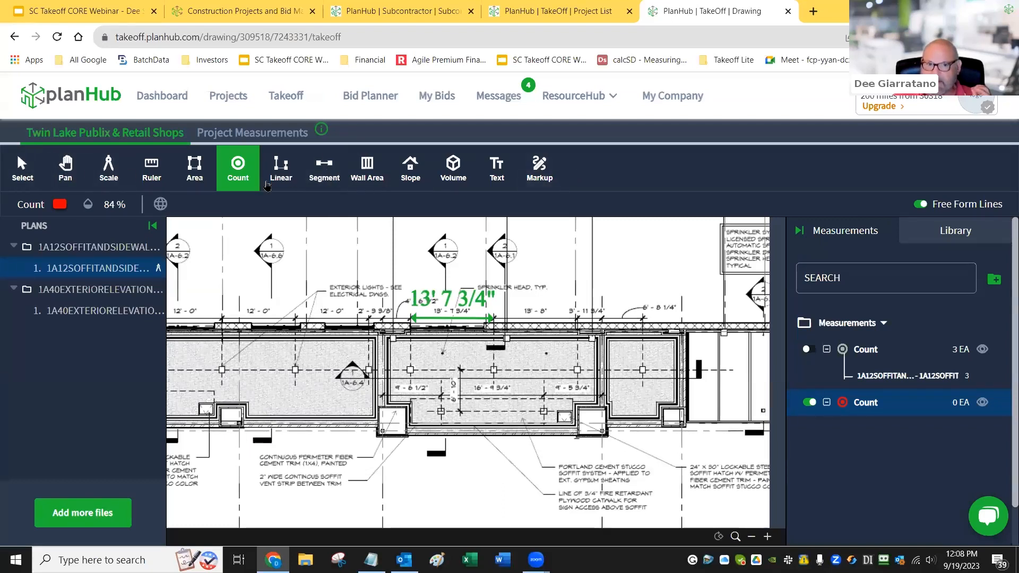
pyautogui.click(23, 172)
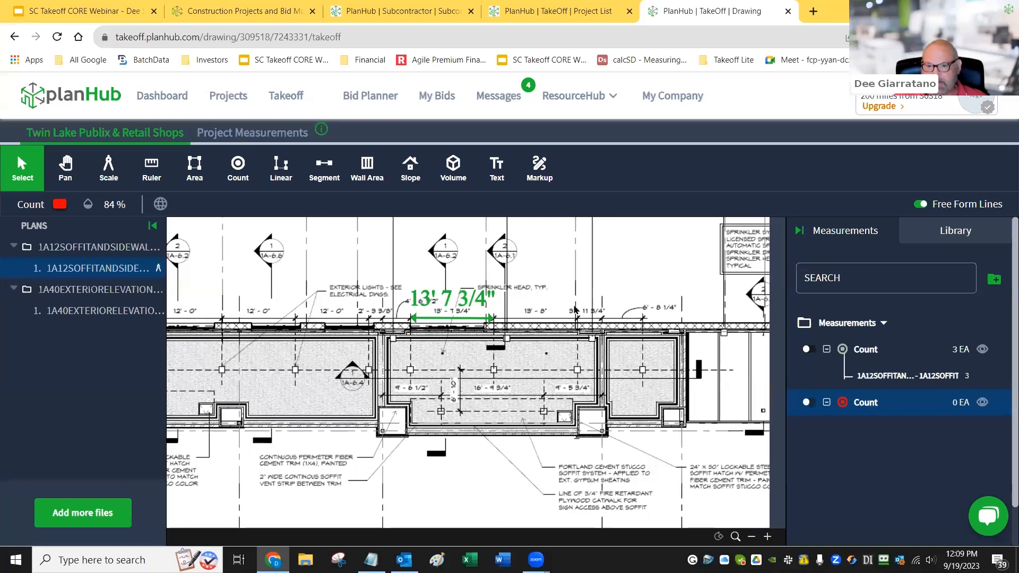
# Examine the soffit bays and their dimensions on the plan sheet at different positions and zoom levels
pyautogui.click(66, 168)
pyautogui.moveTo(372, 258)
pyautogui.mouseDown()
pyautogui.moveTo(353, 285)
pyautogui.moveTo(406, 353)
pyautogui.moveTo(576, 338)
pyautogui.moveTo(581, 267)
pyautogui.moveTo(522, 228)
pyautogui.moveTo(415, 233)
pyautogui.moveTo(356, 308)
pyautogui.moveTo(352, 347)
pyautogui.moveTo(375, 335)
pyautogui.mouseUp()
pyautogui.moveTo(382, 348); pyautogui.dragTo(374, 325)
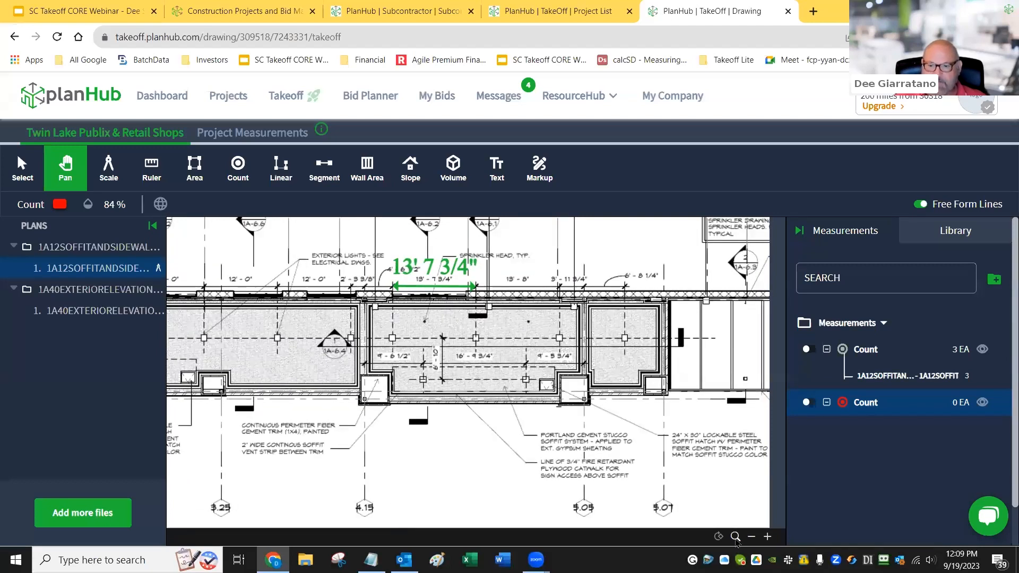
pyautogui.click(767, 537)
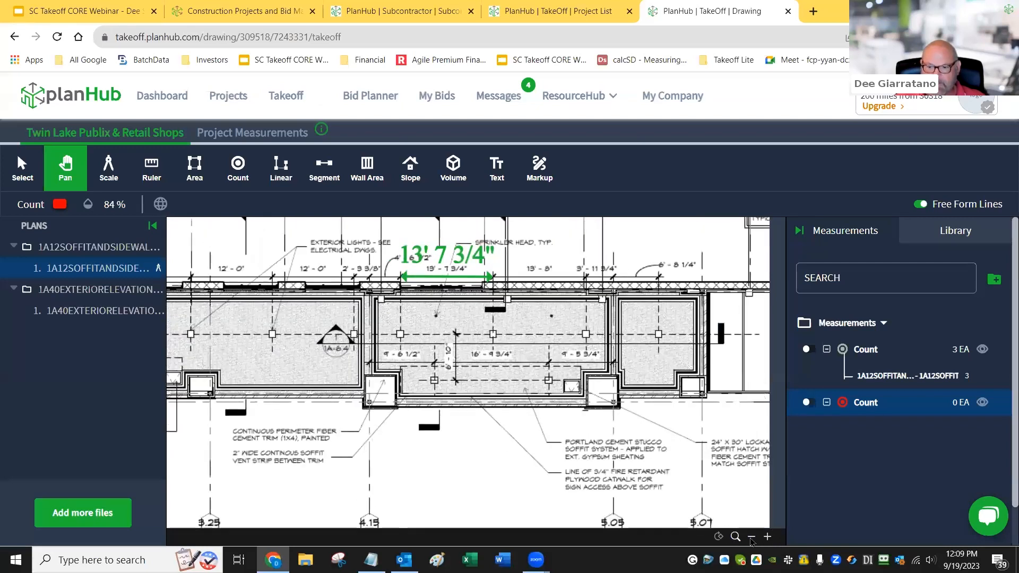
pyautogui.click(752, 537)
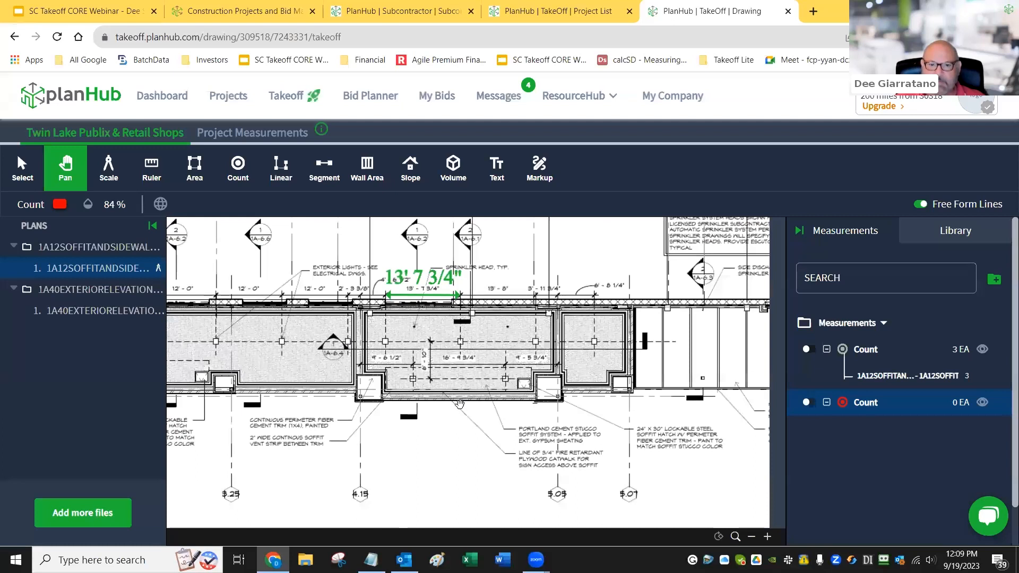
pyautogui.scroll(5, 460, 405)
pyautogui.scroll(-5, 469, 361)
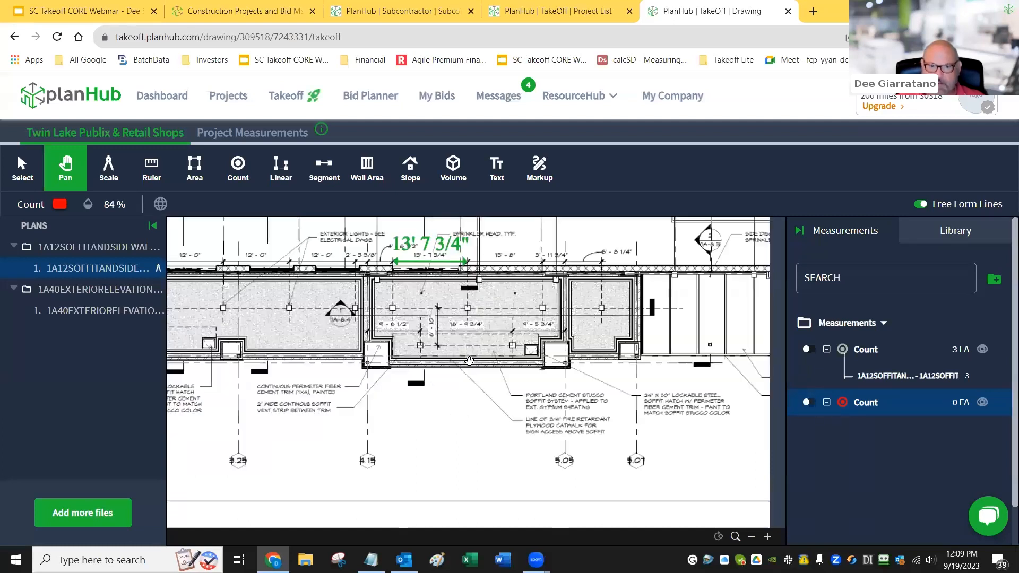
pyautogui.scroll(-5, 469, 361)
pyautogui.scroll(5, 470, 361)
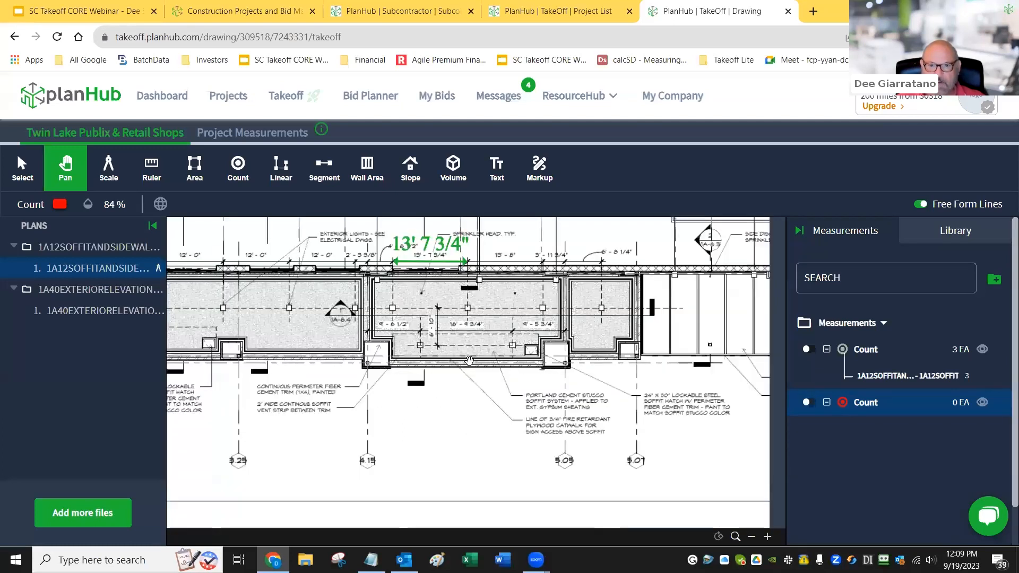
pyautogui.moveTo(421, 309)
pyautogui.mouseDown()
pyautogui.moveTo(433, 367)
pyautogui.moveTo(425, 360)
pyautogui.mouseUp()
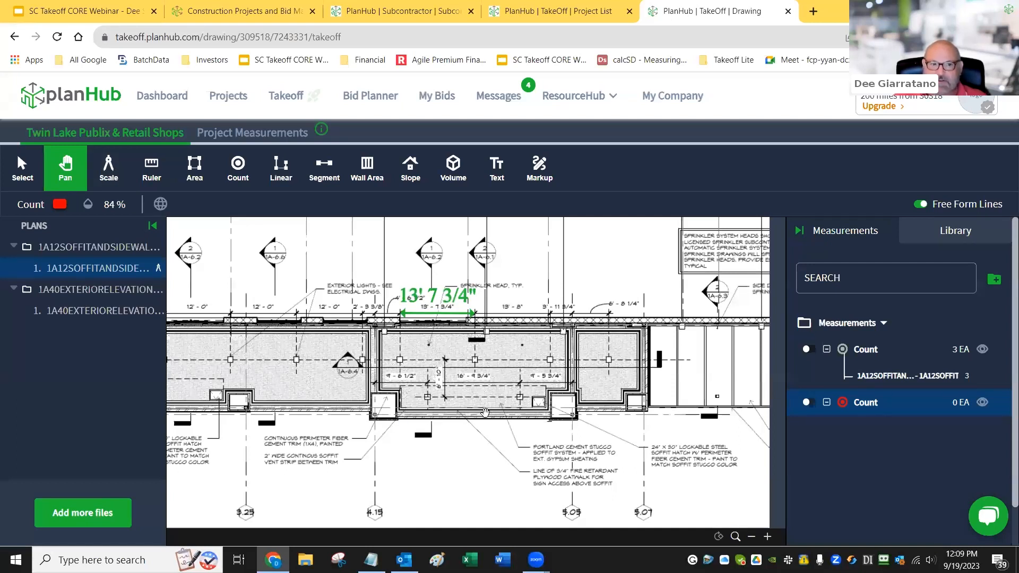
# Set the soffit plan sheet's standard scale to 1/4" = 1' 0"
pyautogui.click(109, 172)
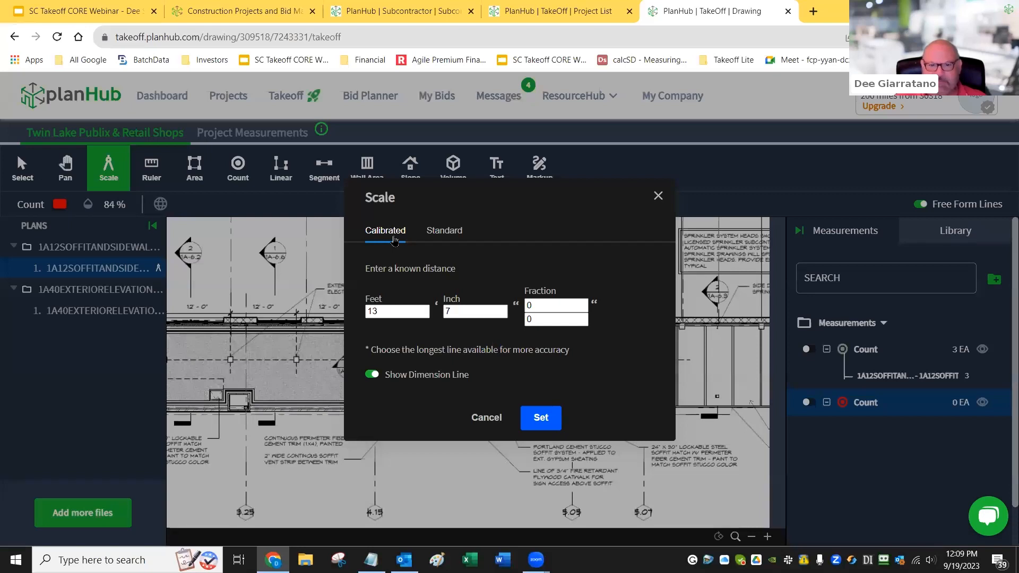
pyautogui.click(440, 232)
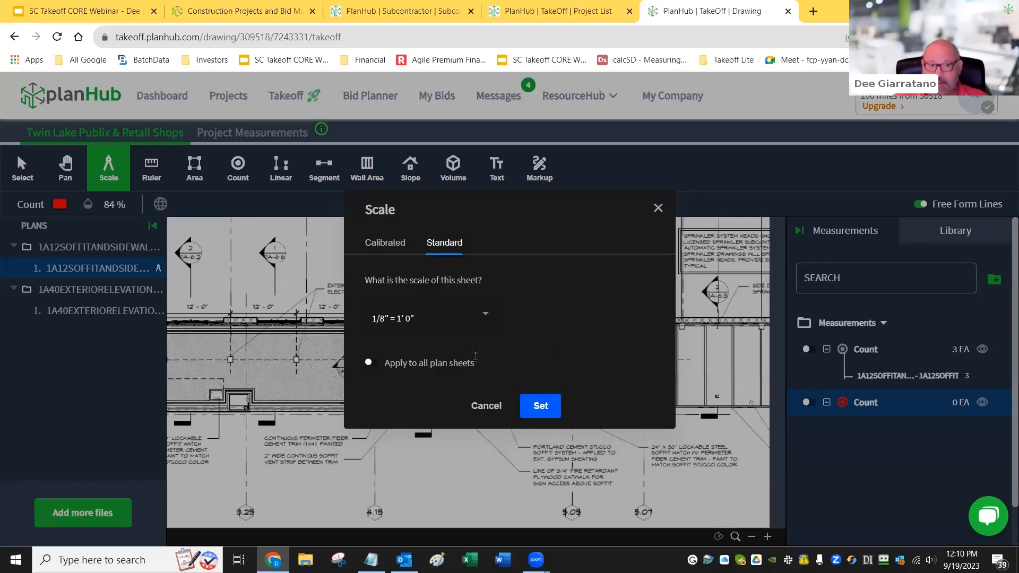
pyautogui.click(493, 321)
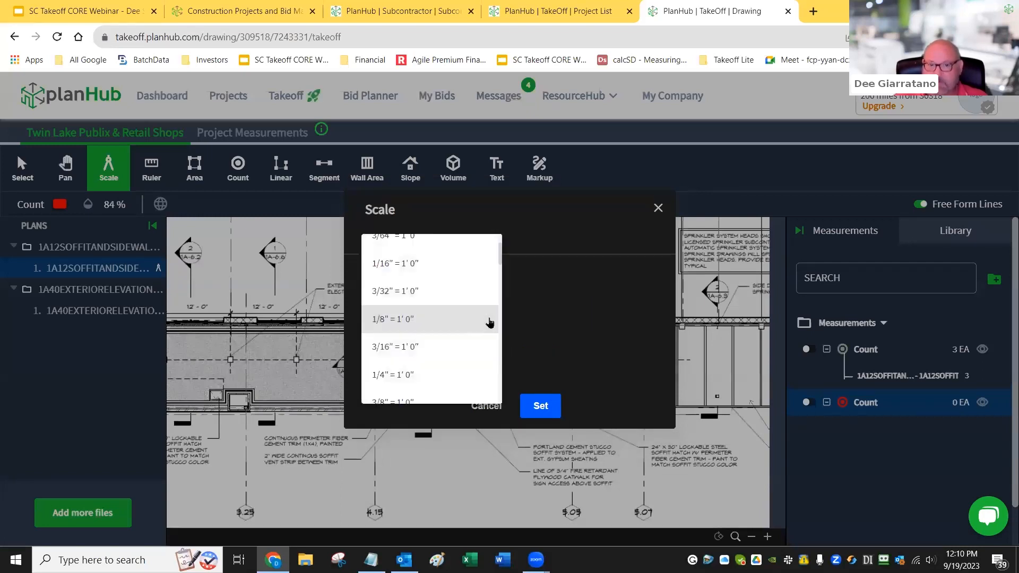
pyautogui.click(393, 376)
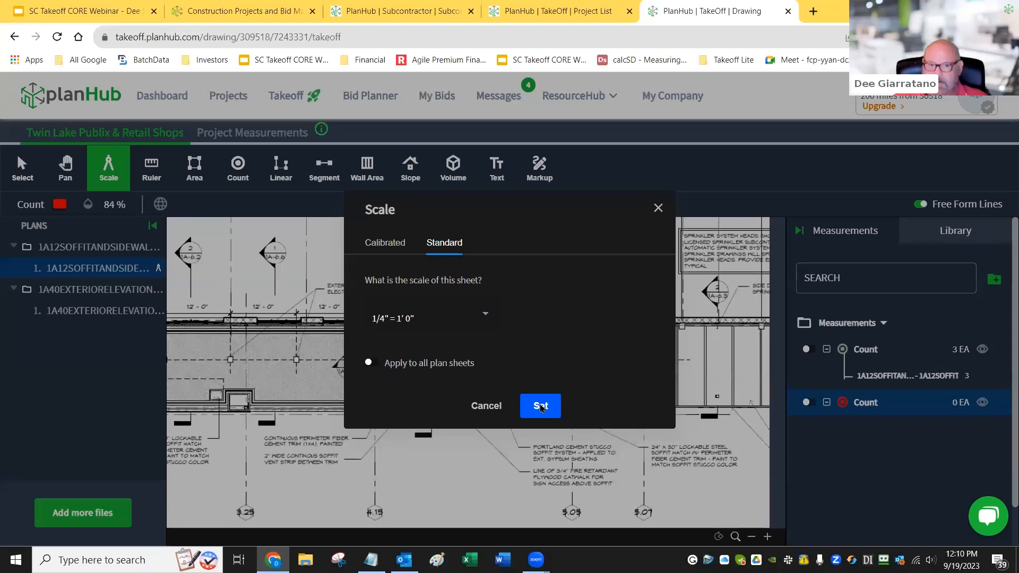
pyautogui.click(541, 405)
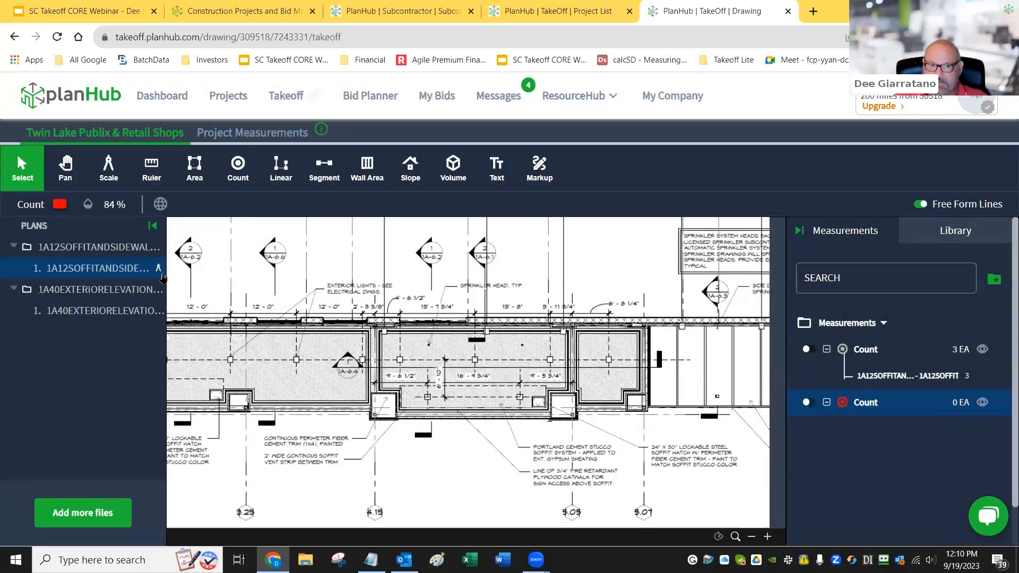
pyautogui.moveTo(157, 269)
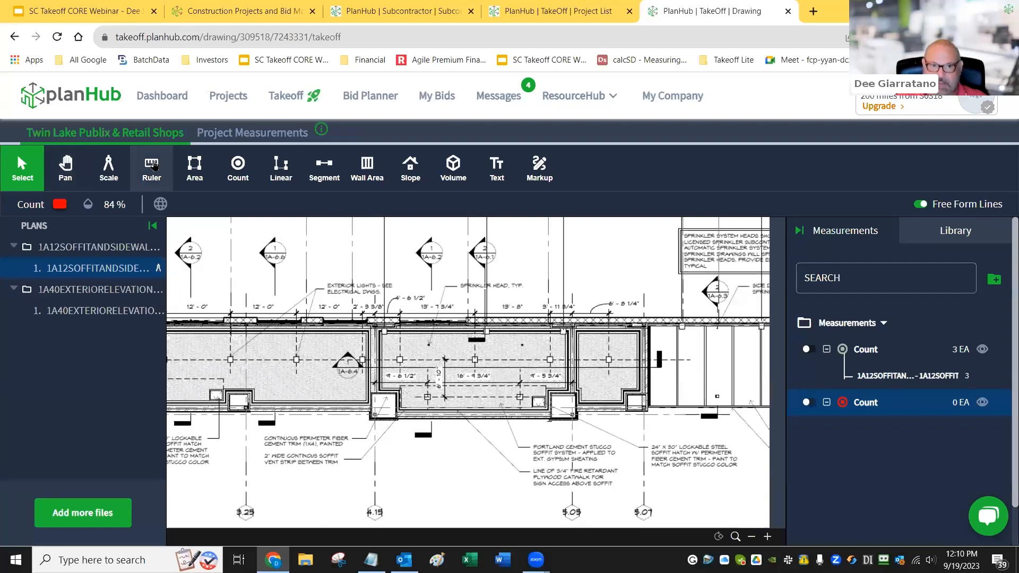
# Reopen the scale settings and turn the option to apply the standard scale to all plan sheets on and back off
pyautogui.click(111, 164)
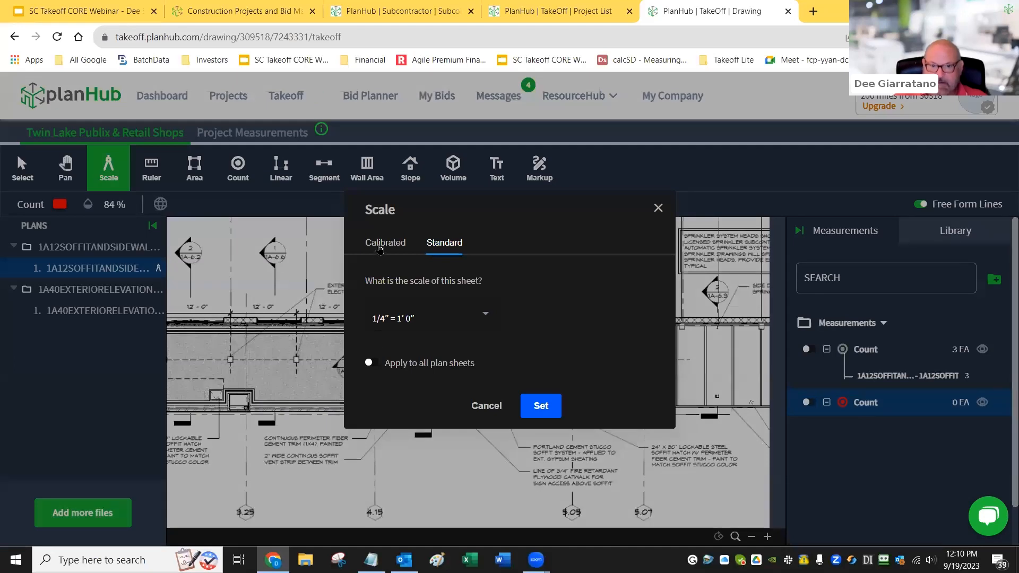
pyautogui.click(380, 245)
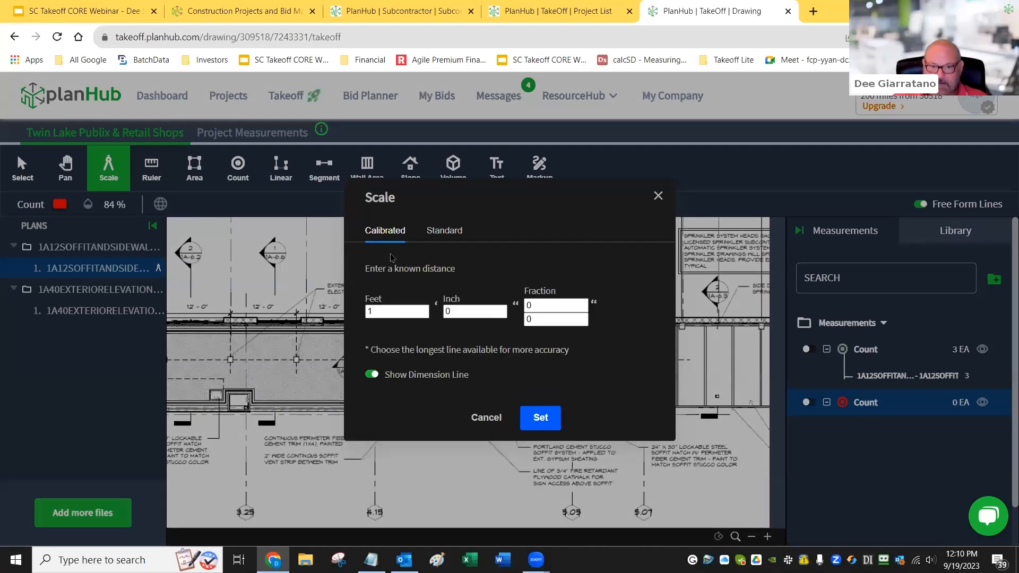
pyautogui.click(431, 238)
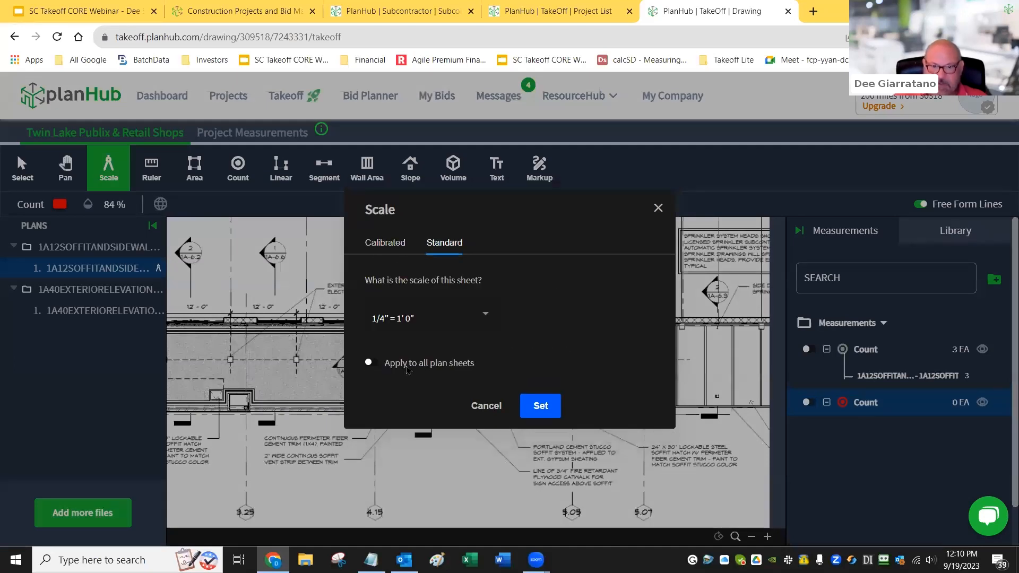
pyautogui.click(374, 364)
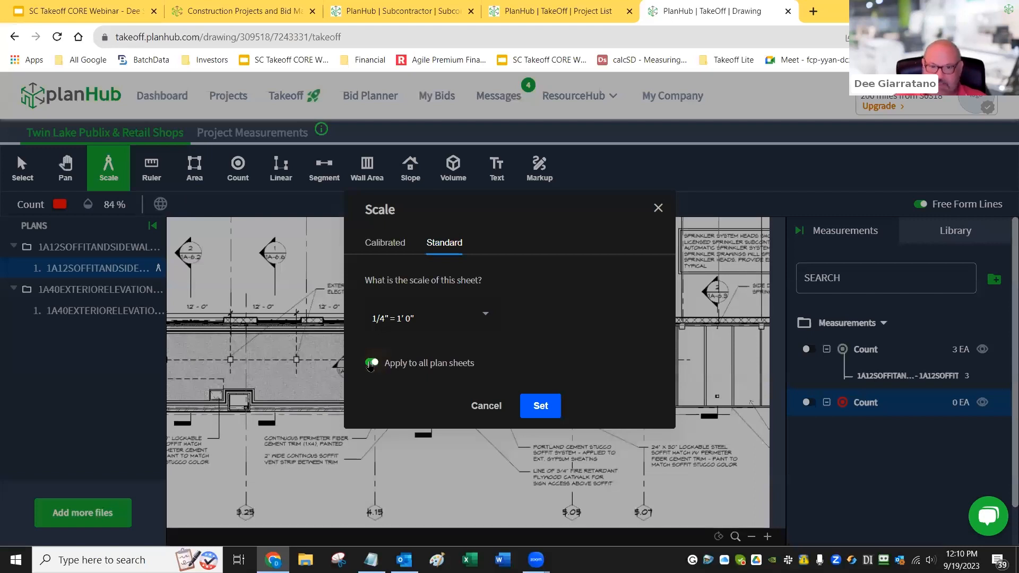
pyautogui.click(370, 365)
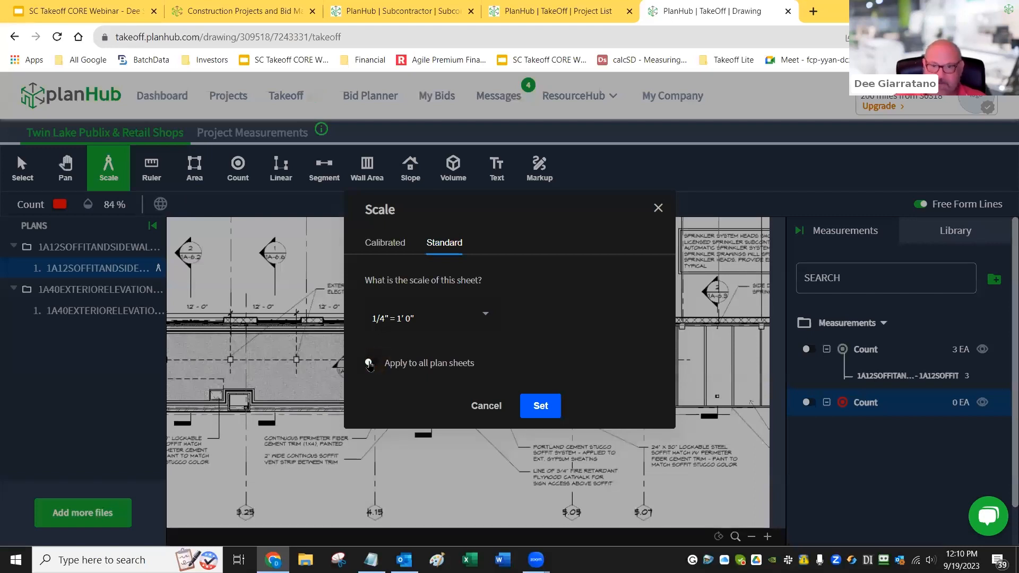
pyautogui.rightClick(394, 379)
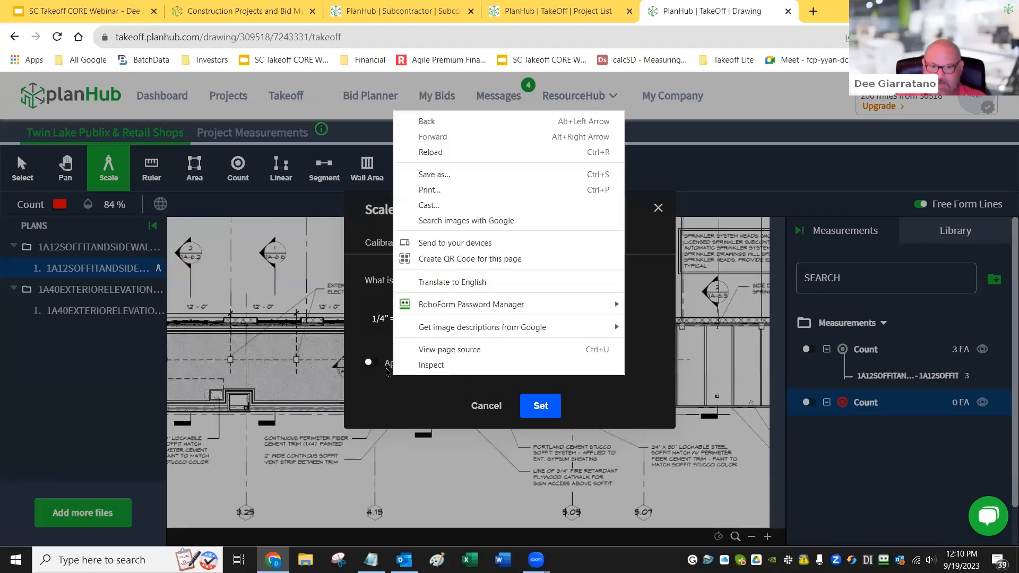
pyautogui.click(394, 403)
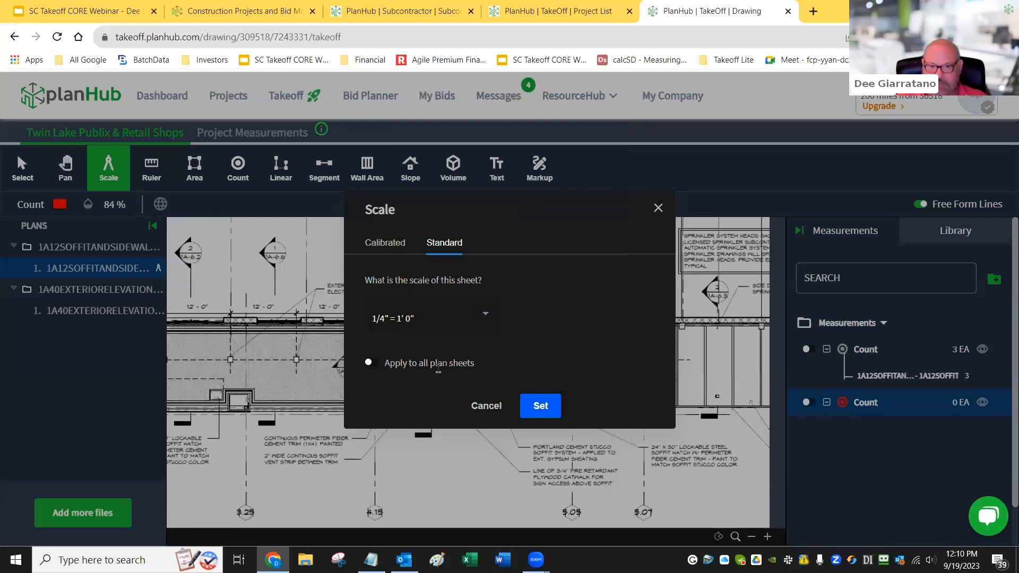
# Calibrate the sheet's scale to a known distance of 12 feet along the leftmost fully visible 12'-0" dimension, keeping the dimension line shown
pyautogui.click(385, 244)
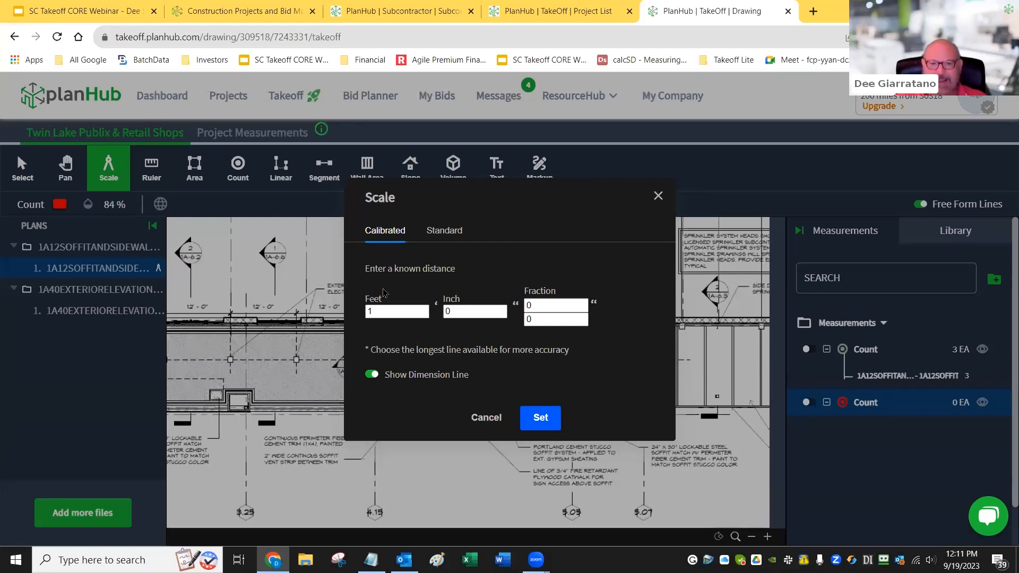
pyautogui.doubleClick(373, 311)
pyautogui.write('12')
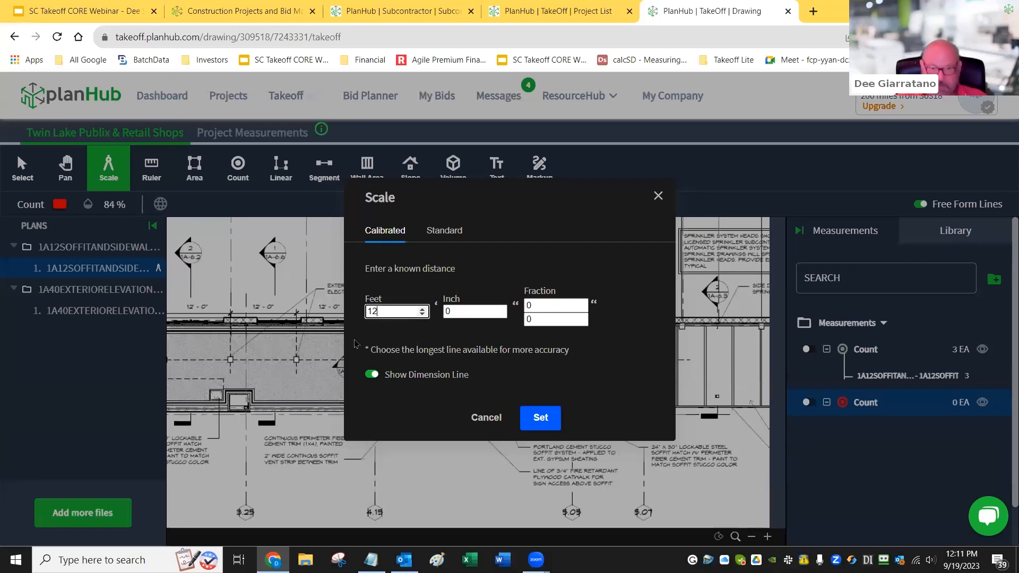
pyautogui.click(454, 310)
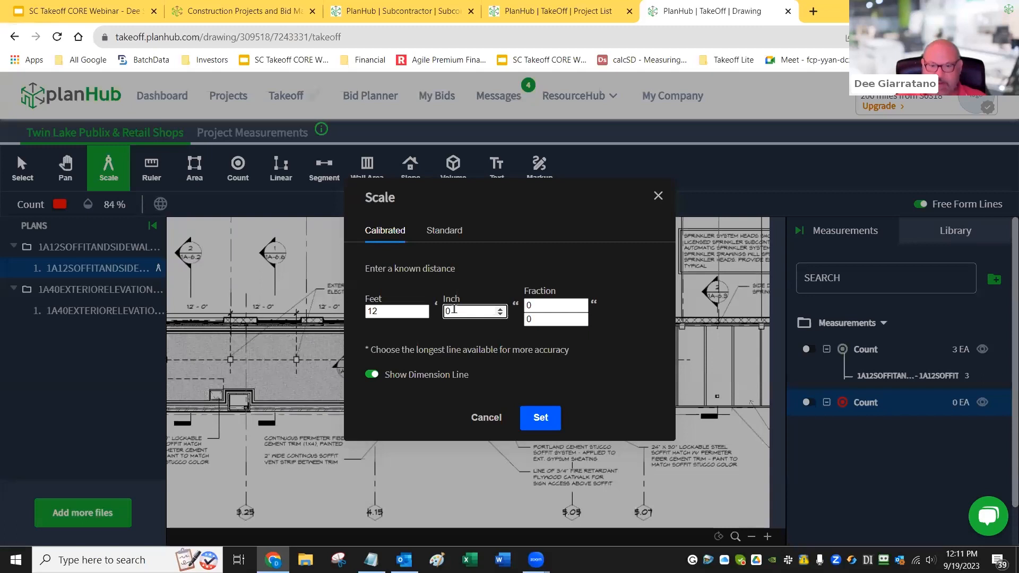
pyautogui.click(371, 374)
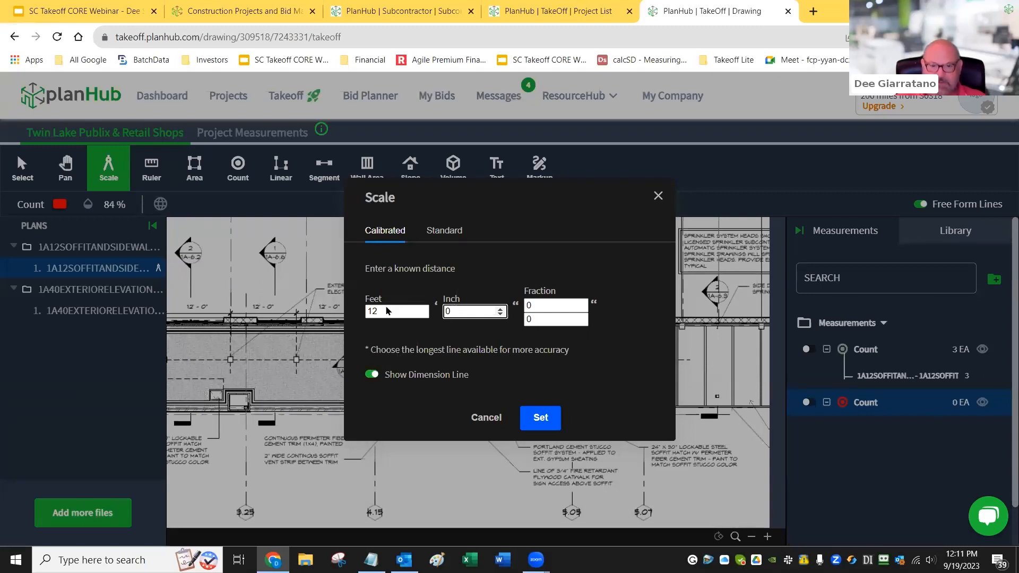
pyautogui.click(547, 422)
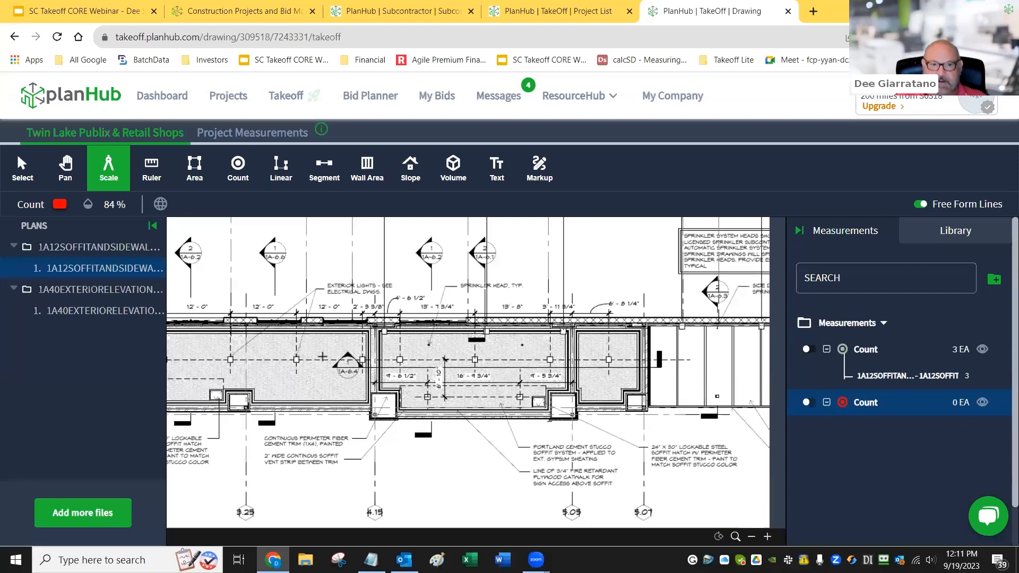
pyautogui.click(230, 311)
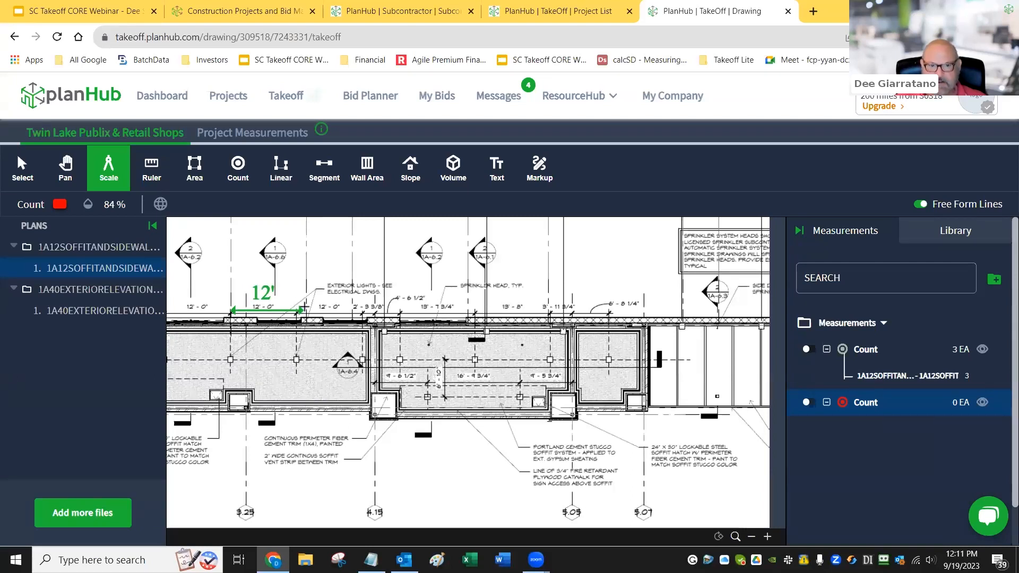
pyautogui.click(304, 311)
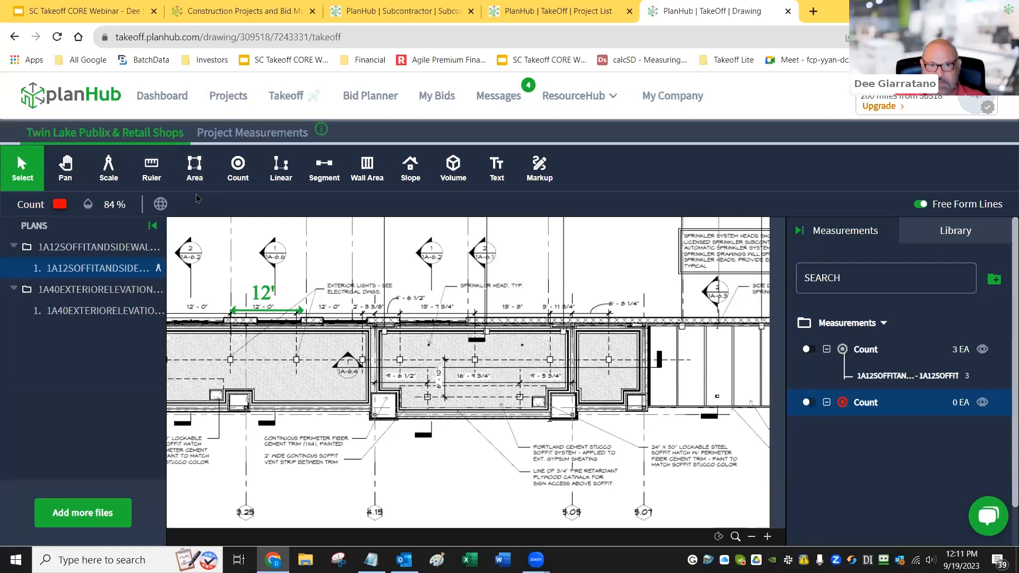
# Trace an area measurement around the middle soffit bay between grid lines 4.15 and 5.05, following the column notches at its lower corners
pyautogui.click(195, 167)
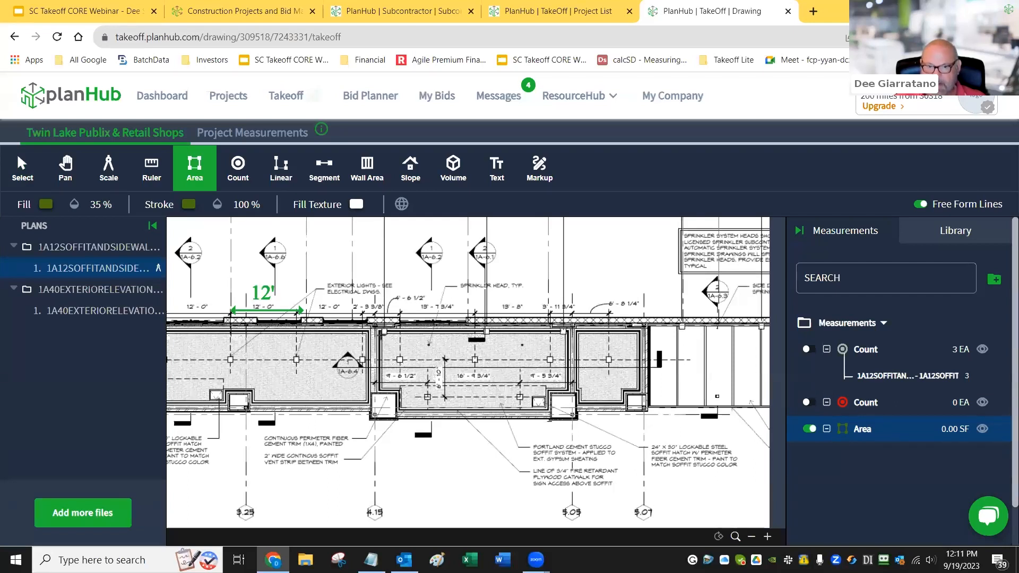
pyautogui.click(378, 330)
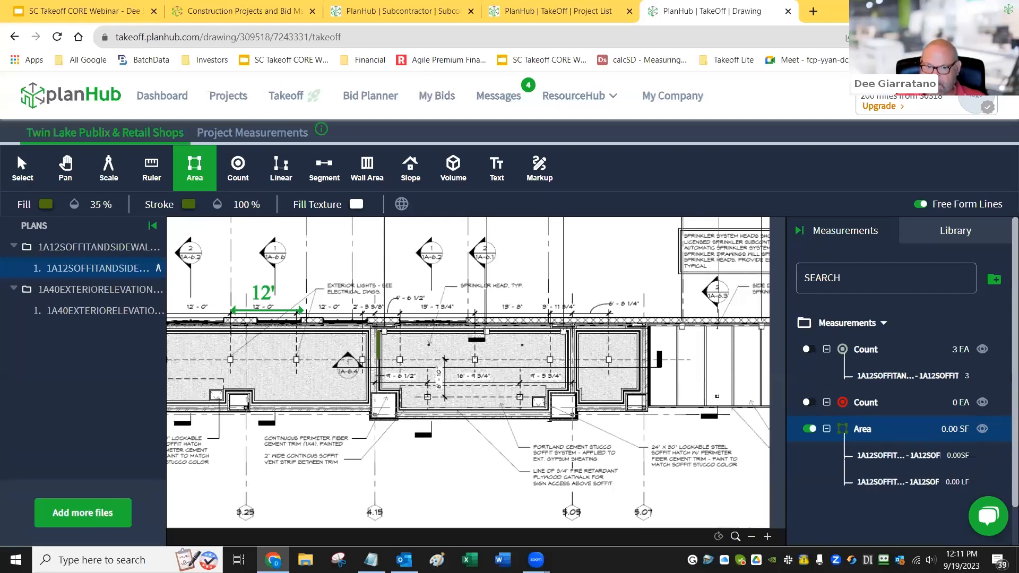
pyautogui.click(378, 396)
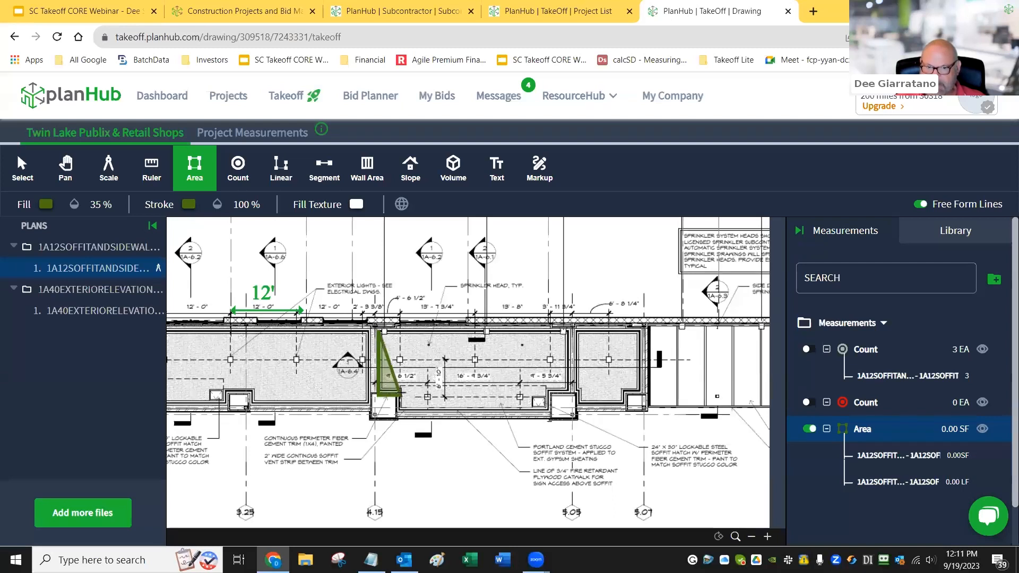
pyautogui.click(402, 396)
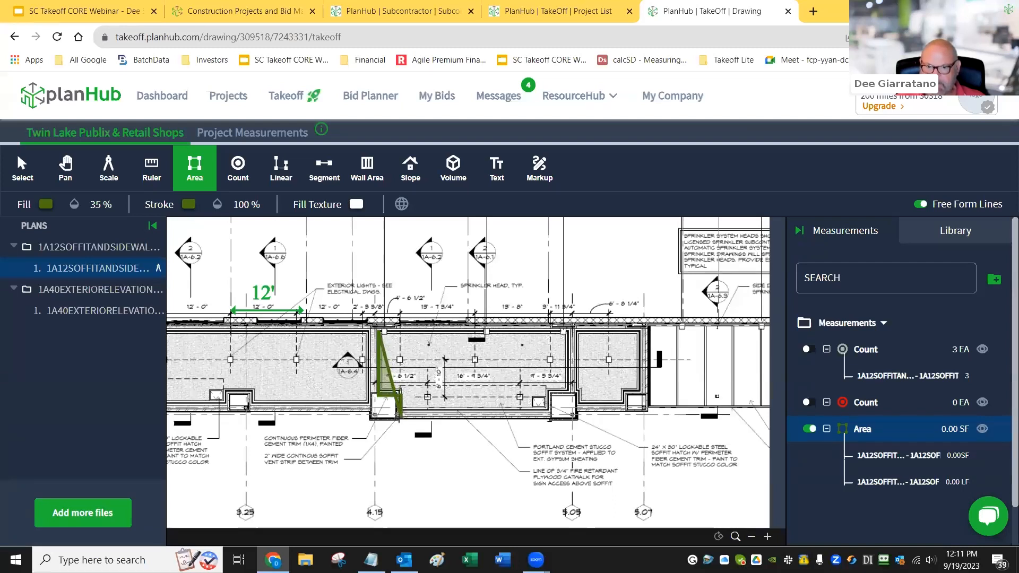
pyautogui.click(401, 418)
pyautogui.click(552, 419)
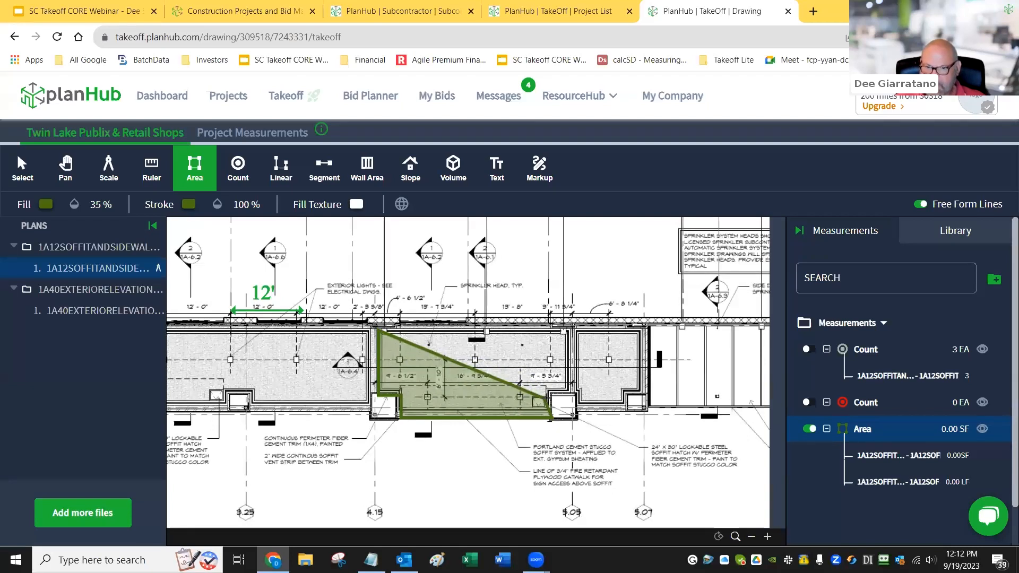
pyautogui.click(552, 391)
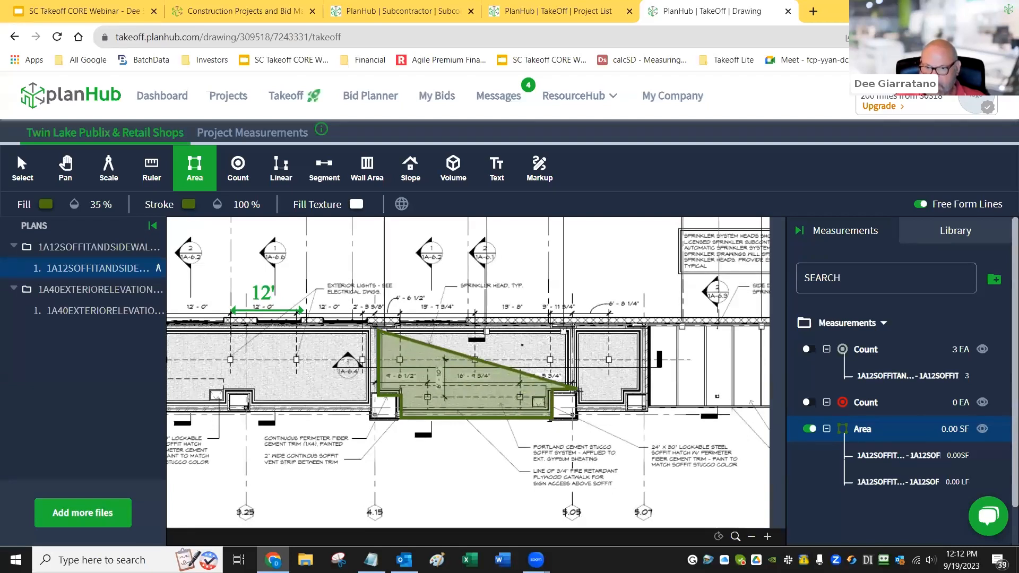
pyautogui.click(577, 389)
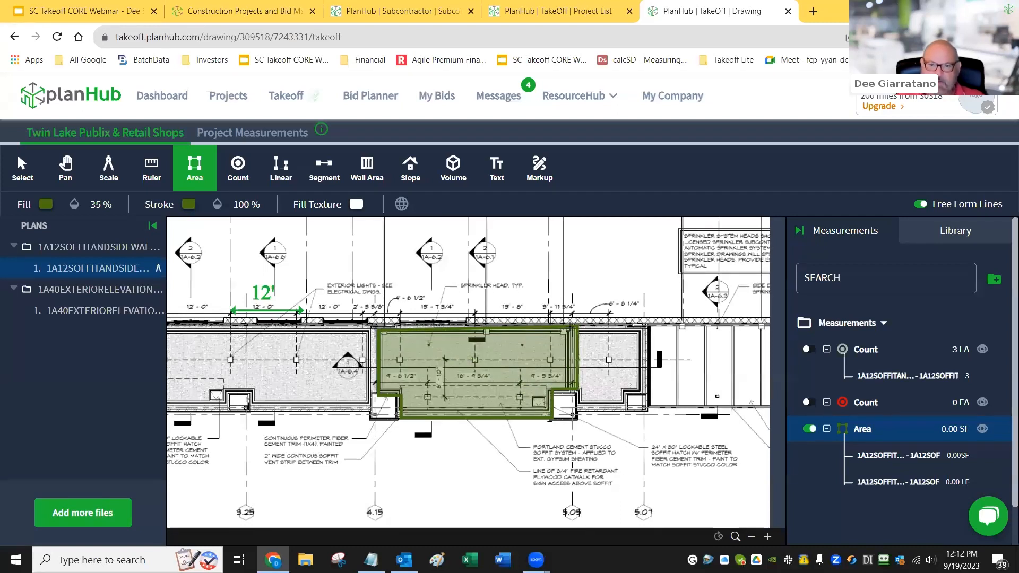
pyautogui.doubleClick(573, 327)
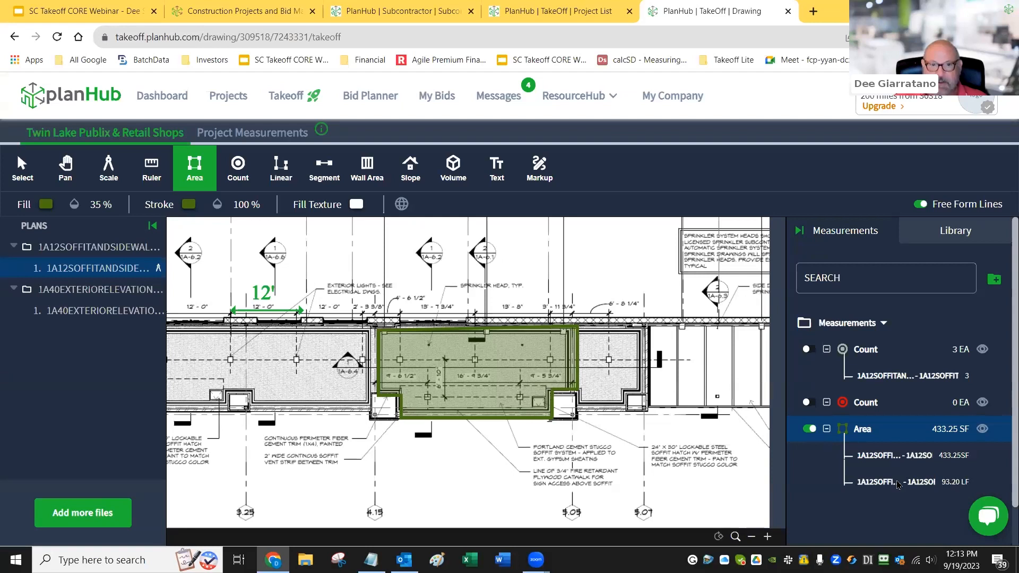
# Start a new count, place three markers in the blank space above the middle bay, and change their color to red
pyautogui.click(240, 167)
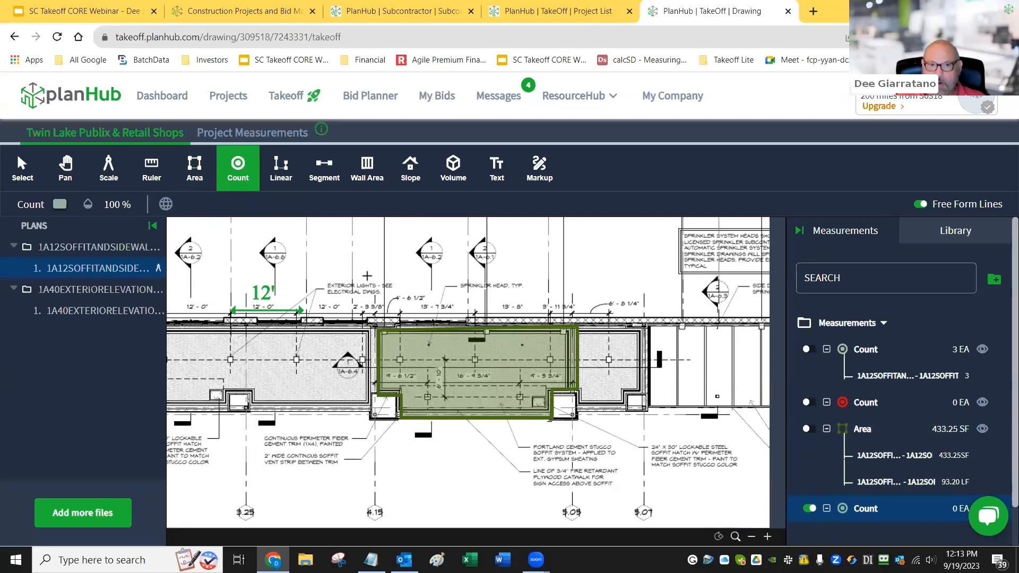
pyautogui.click(364, 248)
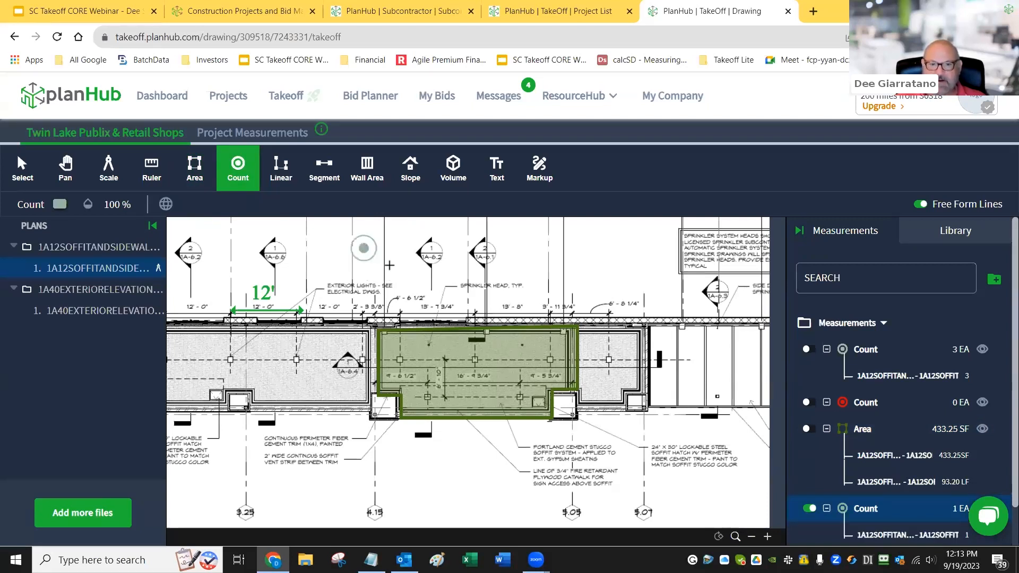
pyautogui.click(389, 265)
pyautogui.click(409, 232)
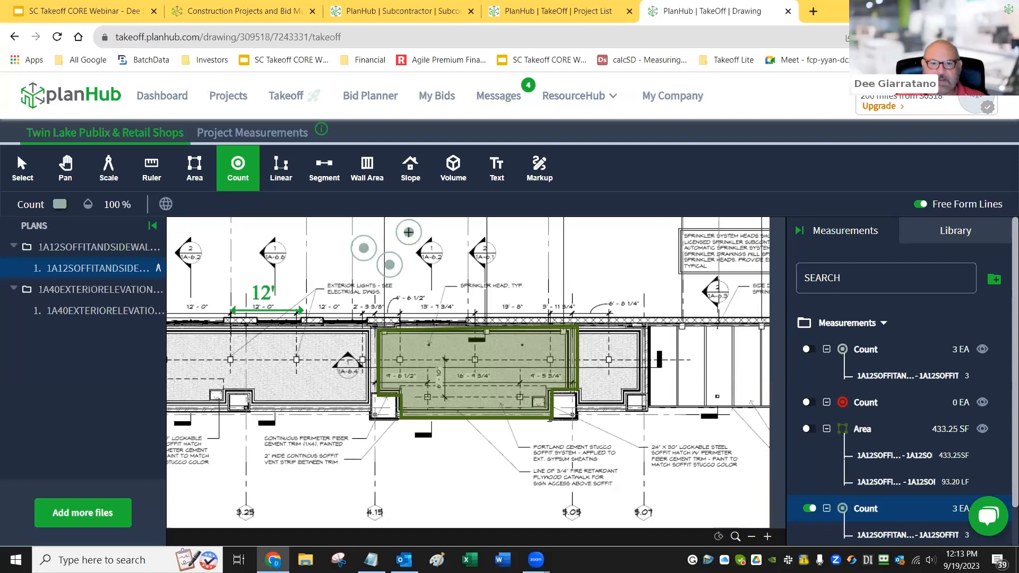
pyautogui.click(63, 206)
pyautogui.click(106, 229)
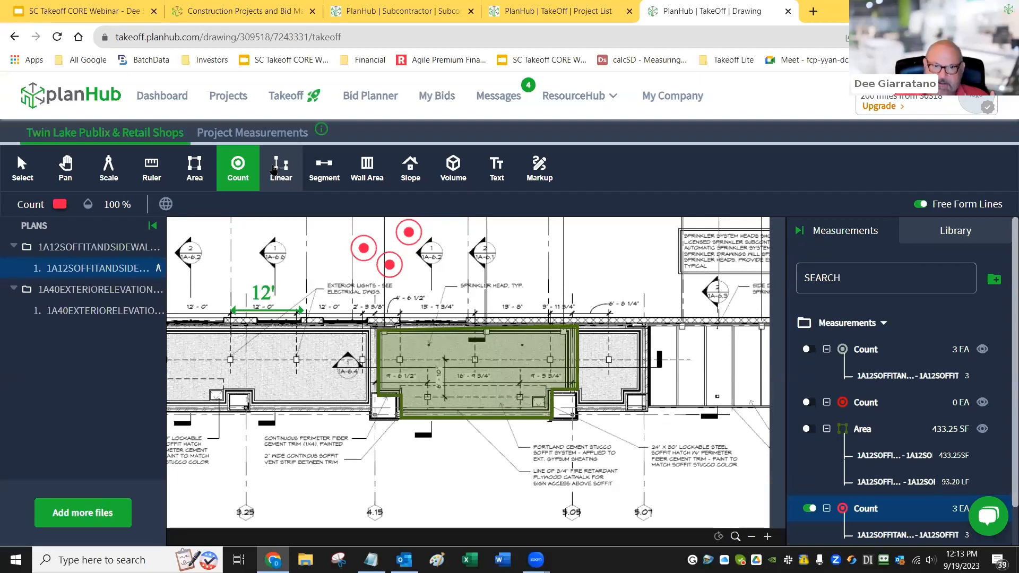
# Trace a linear measurement down the right side of the left soffit bay, along its lower edge and around the column notch
pyautogui.click(280, 169)
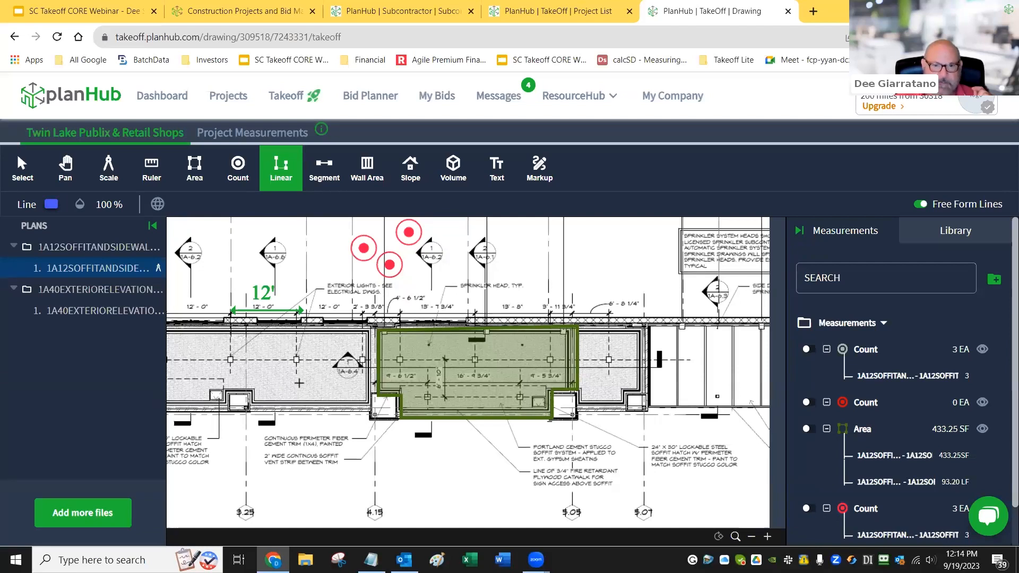
pyautogui.click(363, 333)
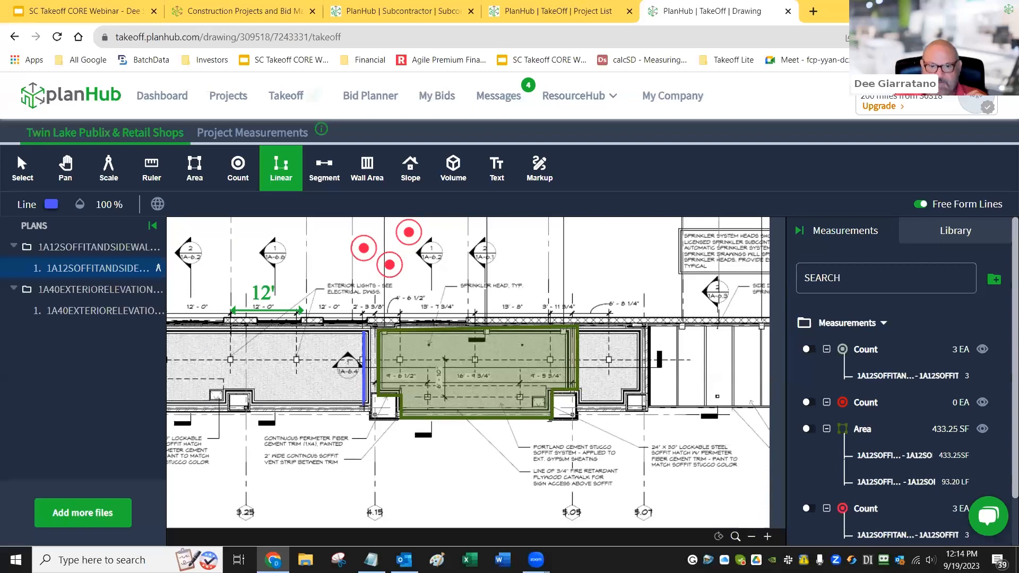
pyautogui.click(365, 406)
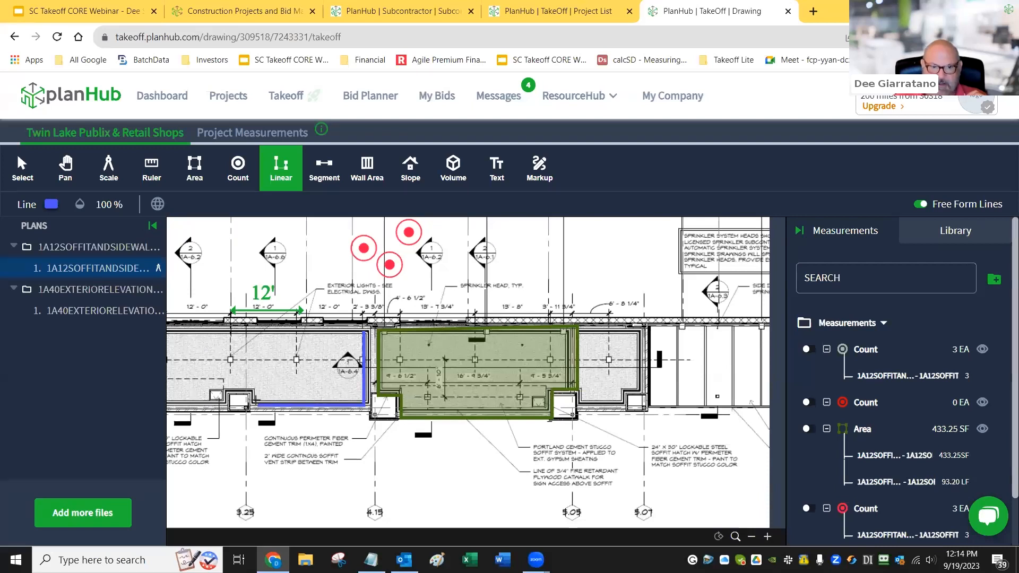
pyautogui.click(252, 406)
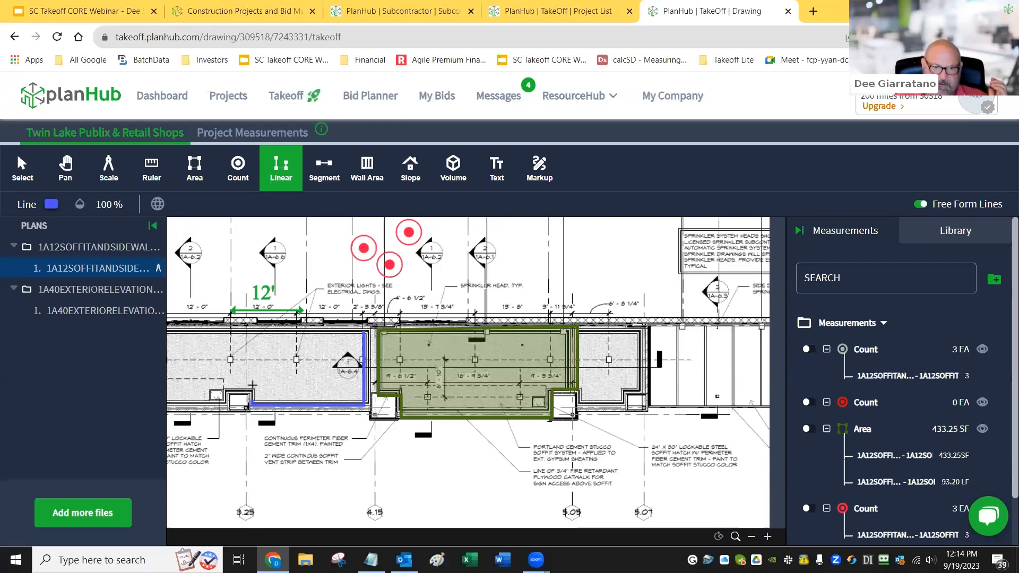
pyautogui.click(253, 392)
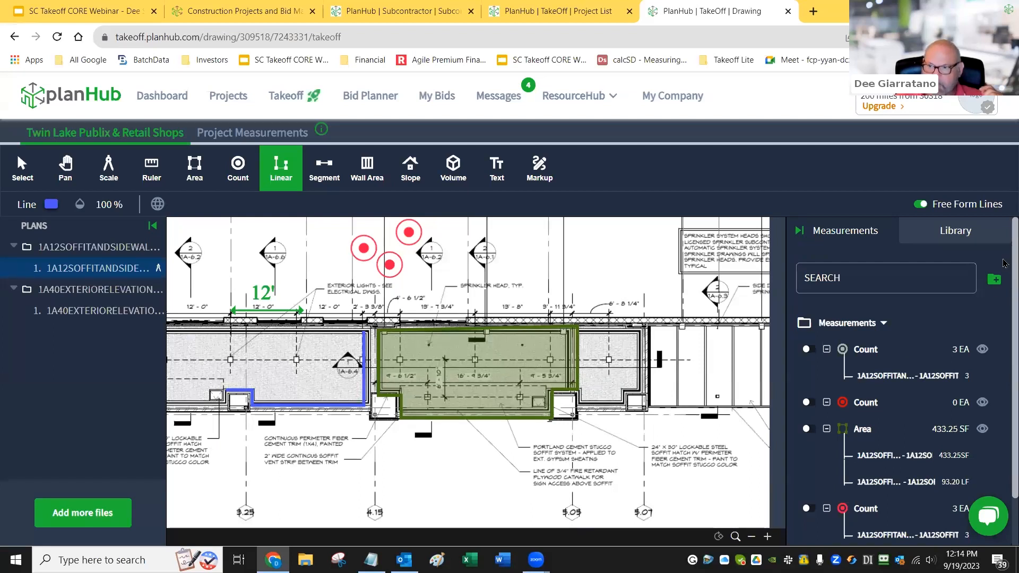
pyautogui.scroll(-1, 1005, 268)
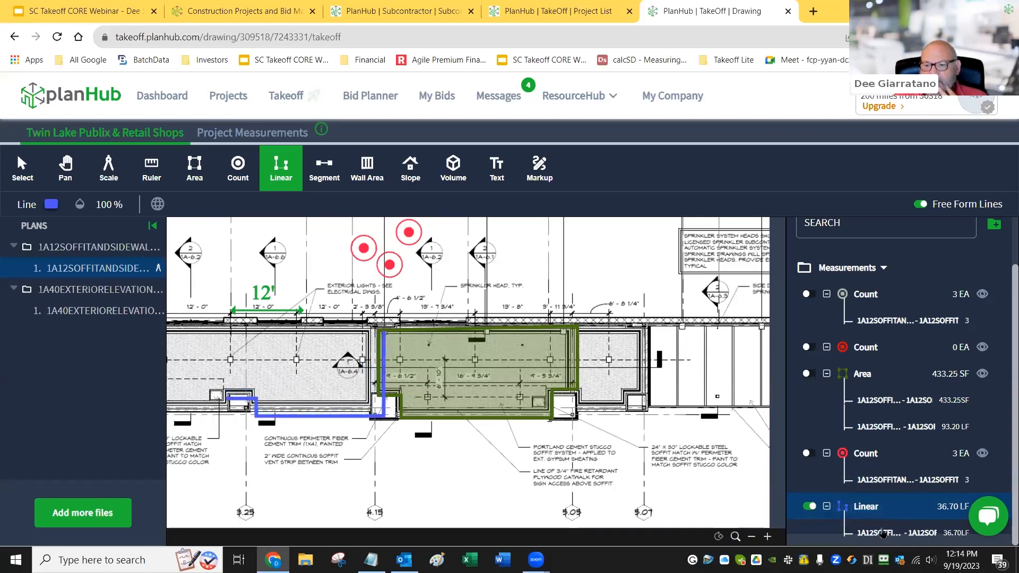
# Reactivate the linear measurement and add a second run along the left bay's remaining lower edge and up its left side
pyautogui.click(868, 455)
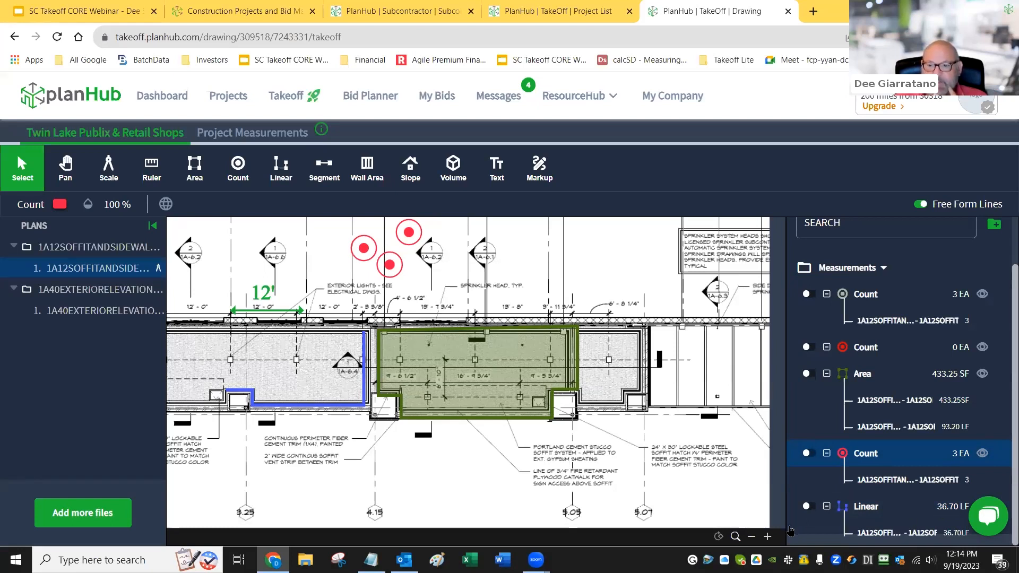
pyautogui.click(810, 509)
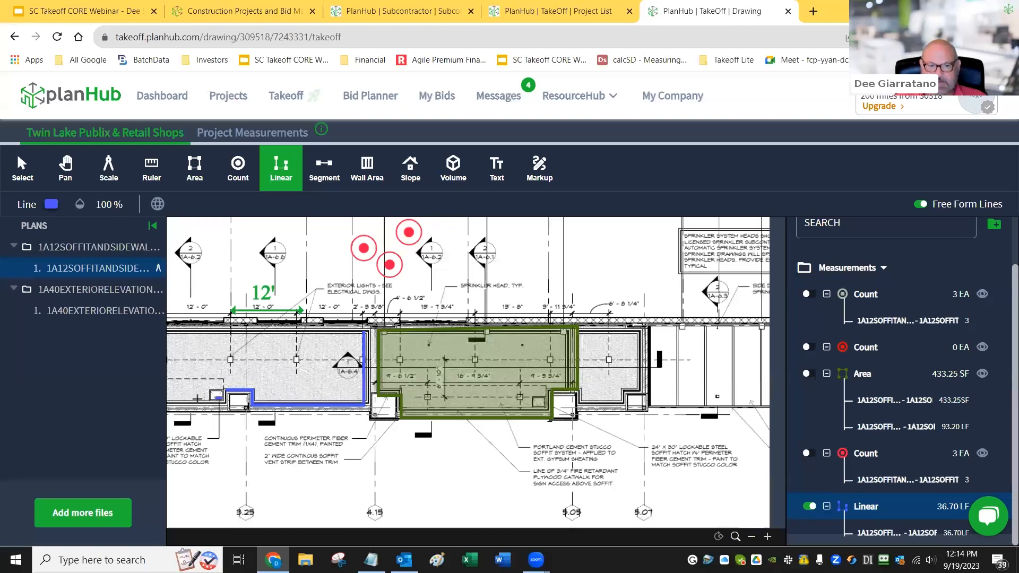
pyautogui.click(170, 398)
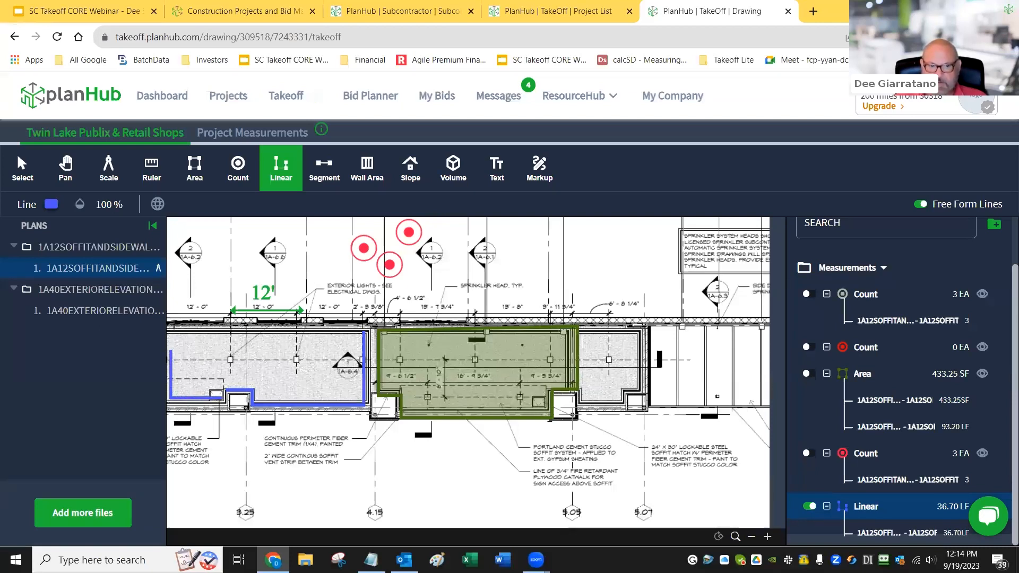
pyautogui.doubleClick(170, 326)
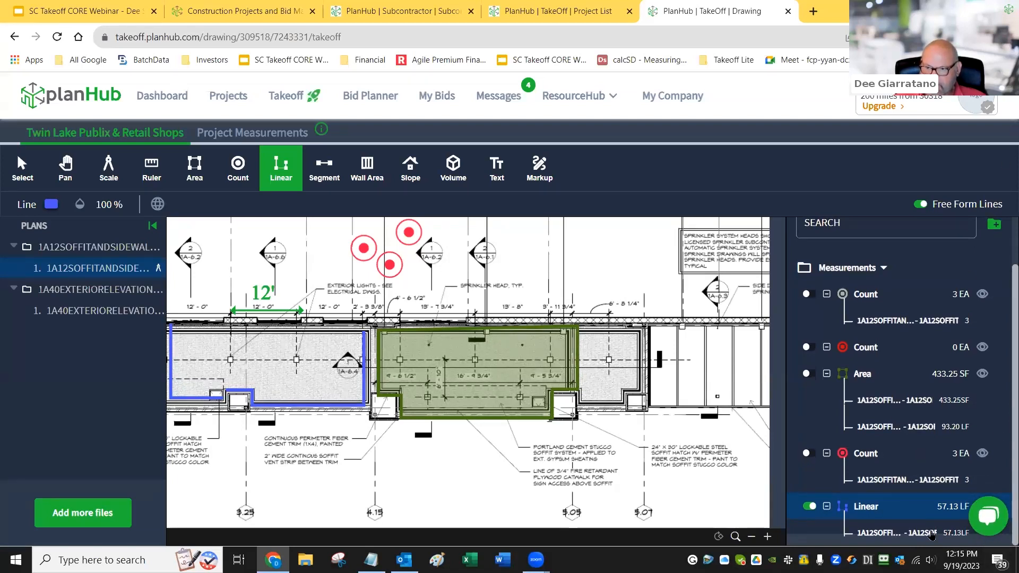
pyautogui.rightClick(899, 538)
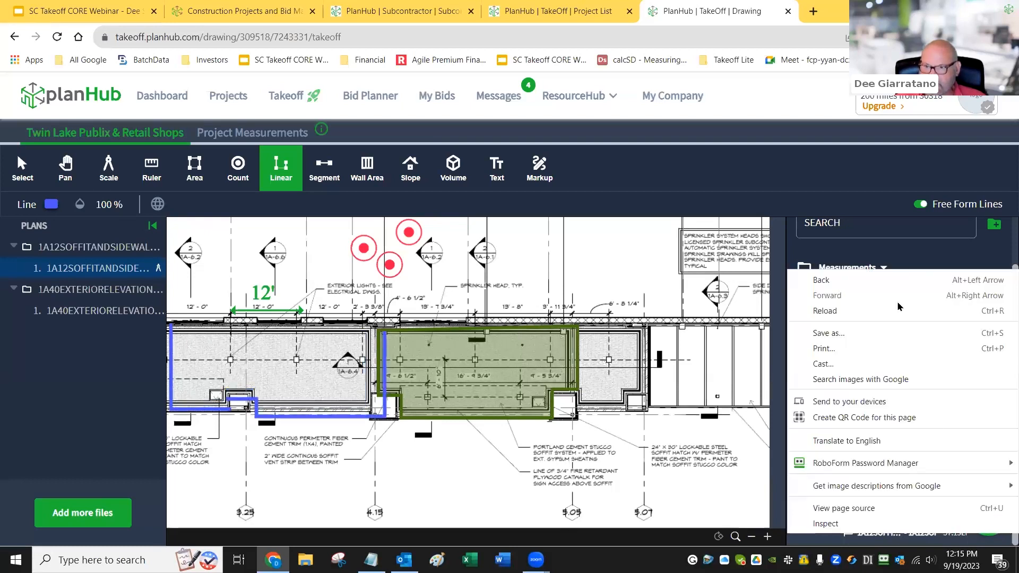
pyautogui.press('Escape')
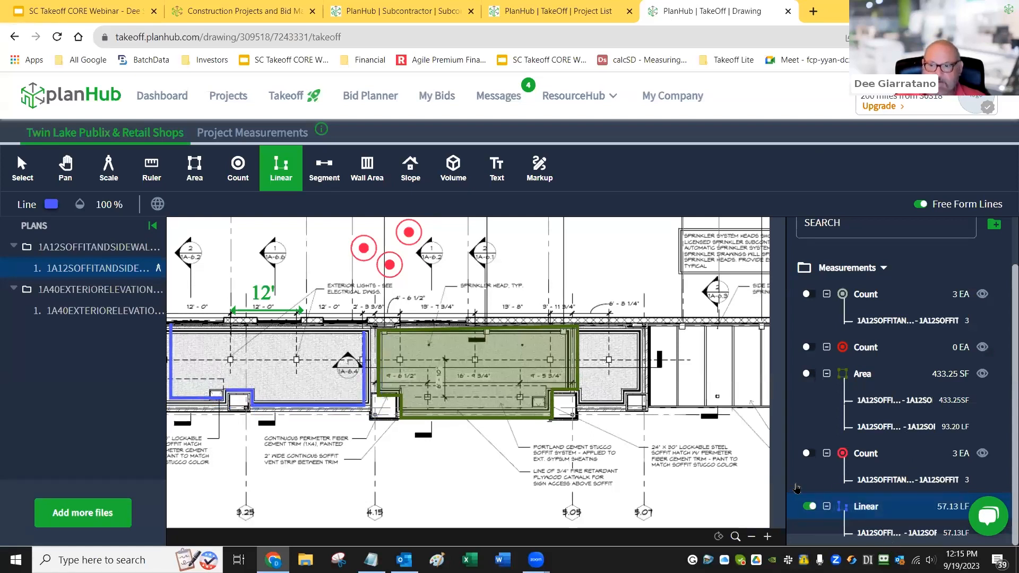
pyautogui.click(882, 517)
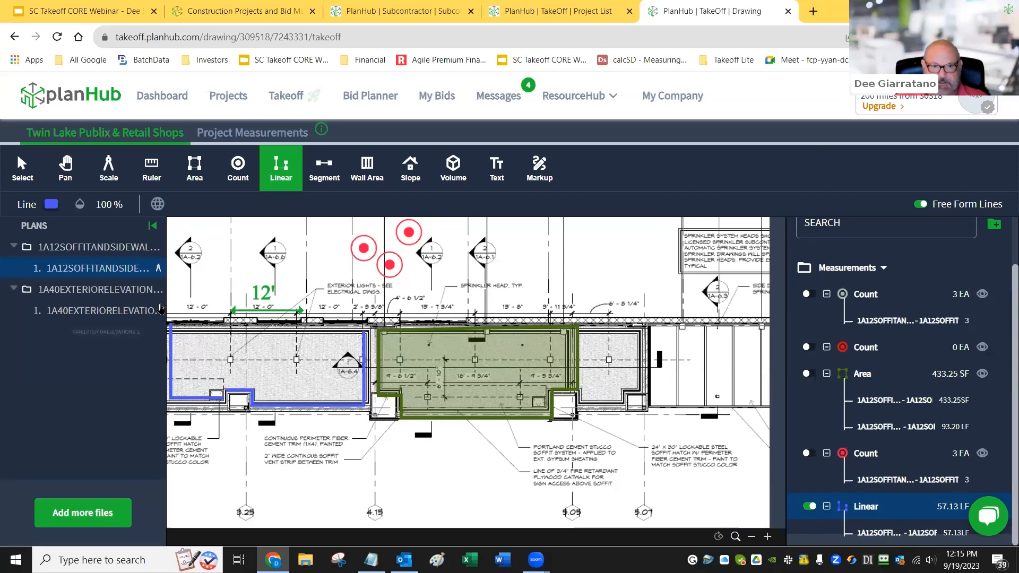
# Draw two vertical segment measurements along the right and left sides of the rightmost soffit bay
pyautogui.click(324, 170)
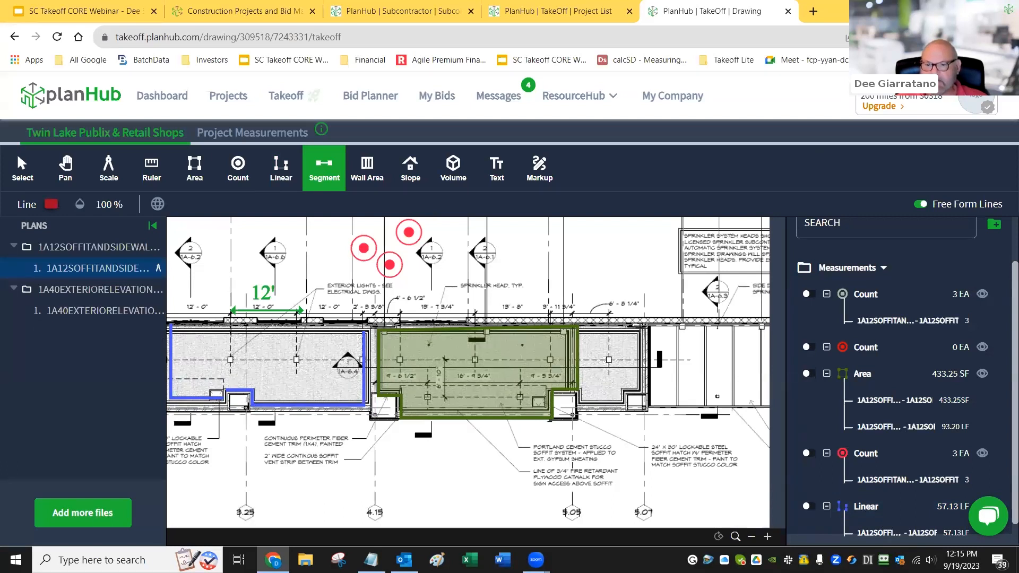
pyautogui.click(639, 328)
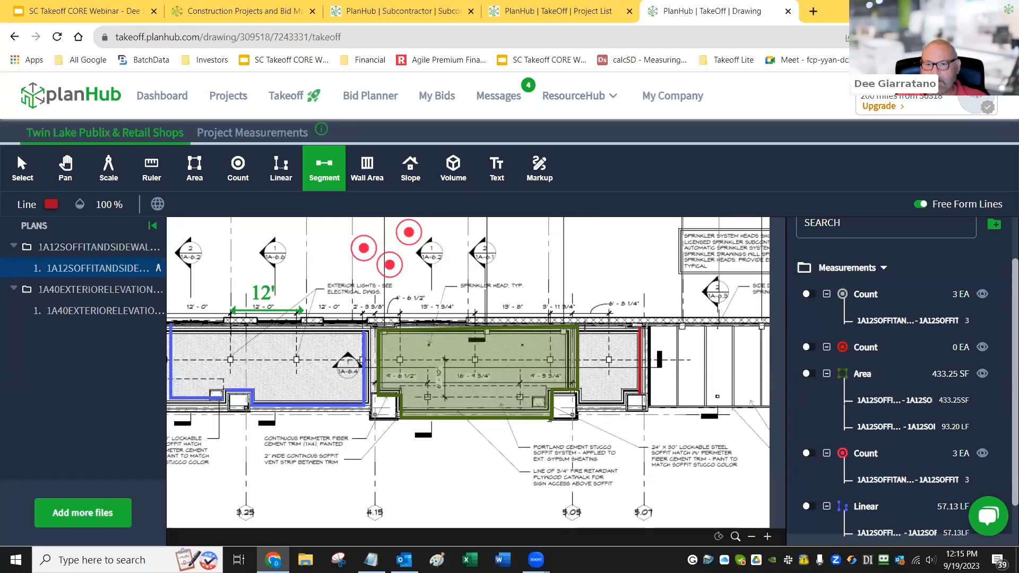
pyautogui.click(582, 327)
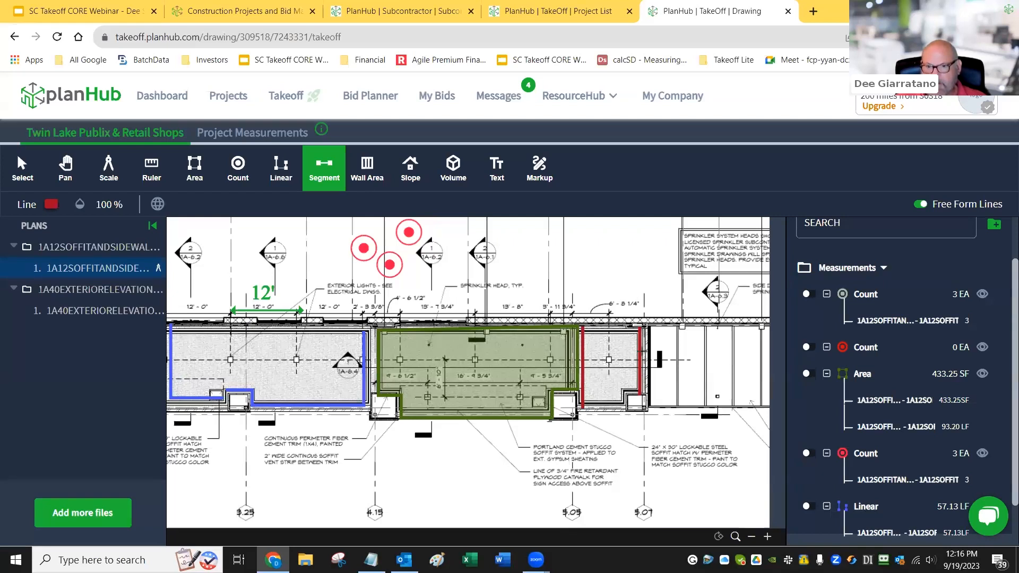
# Add three long horizontal segments across the plan above the soffit bays to the same segment measurement
pyautogui.click(182, 280)
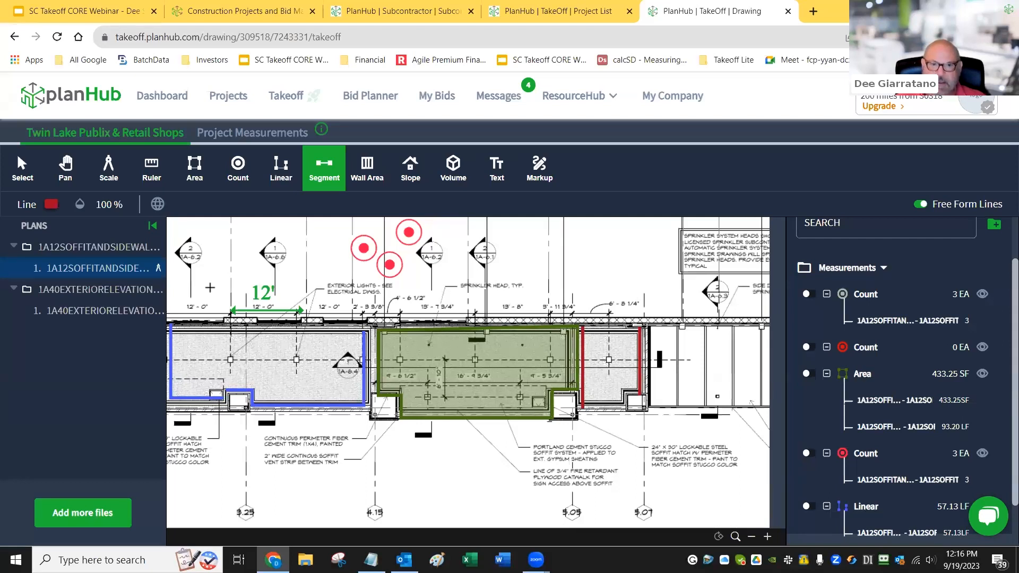
pyautogui.click(701, 280)
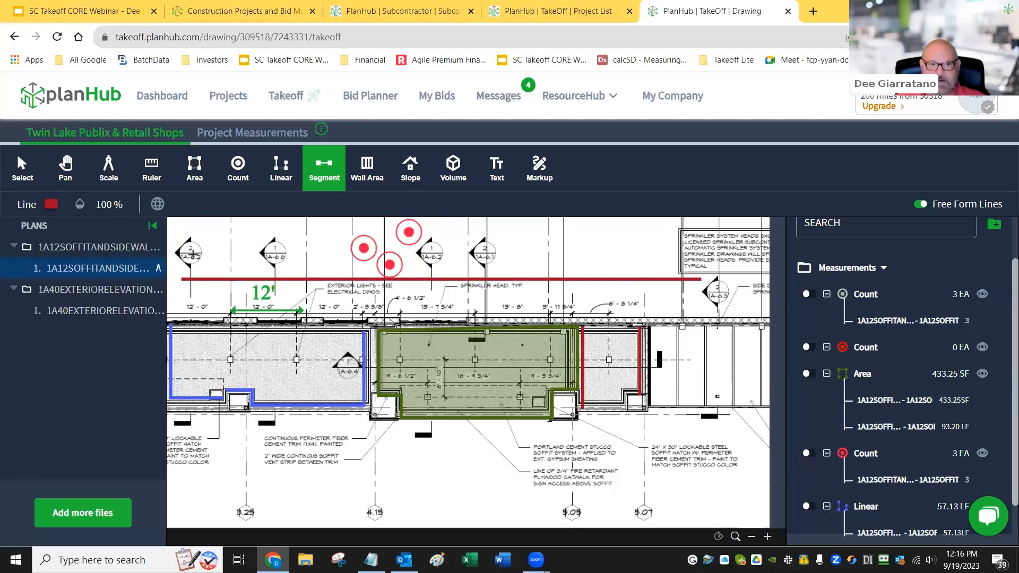
pyautogui.click(183, 265)
pyautogui.click(698, 311)
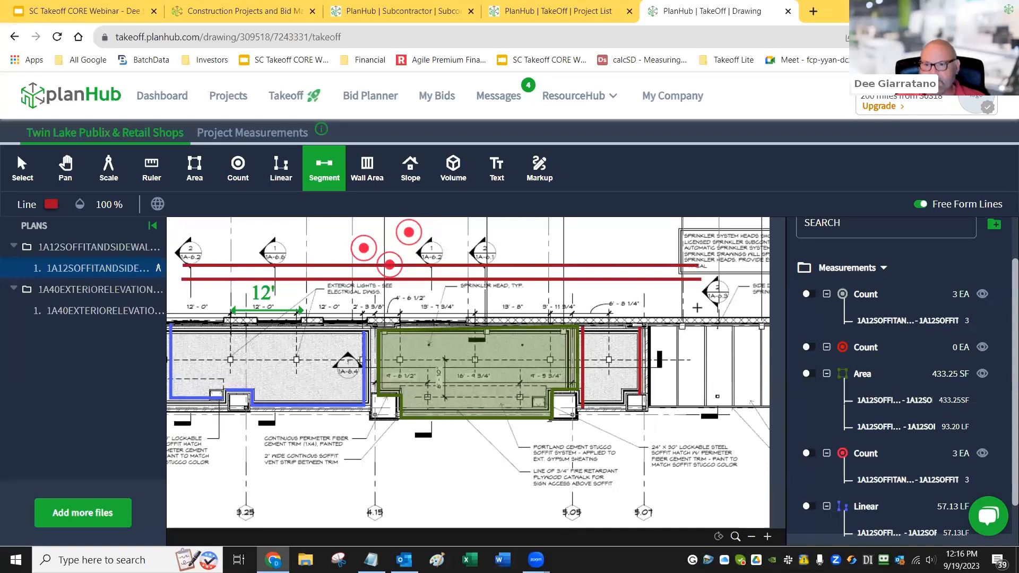
pyautogui.click(182, 245)
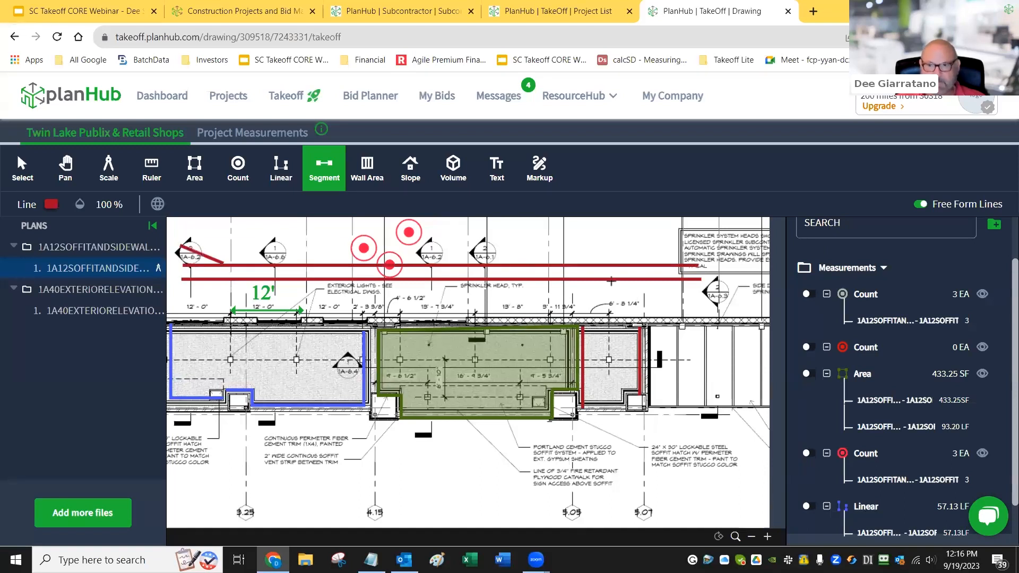
pyautogui.click(675, 245)
pyautogui.click(690, 268)
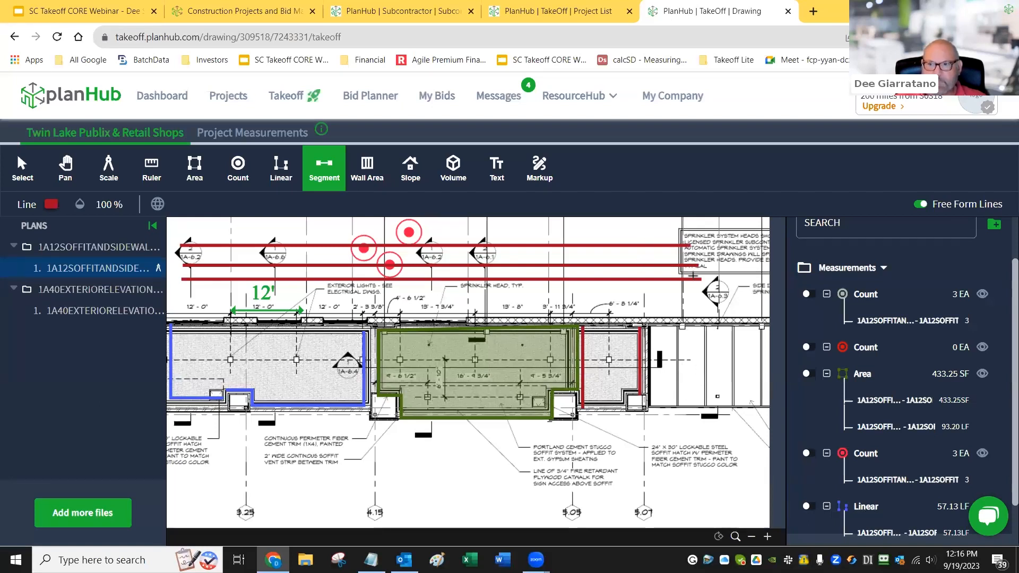
pyautogui.scroll(-1, 1006, 423)
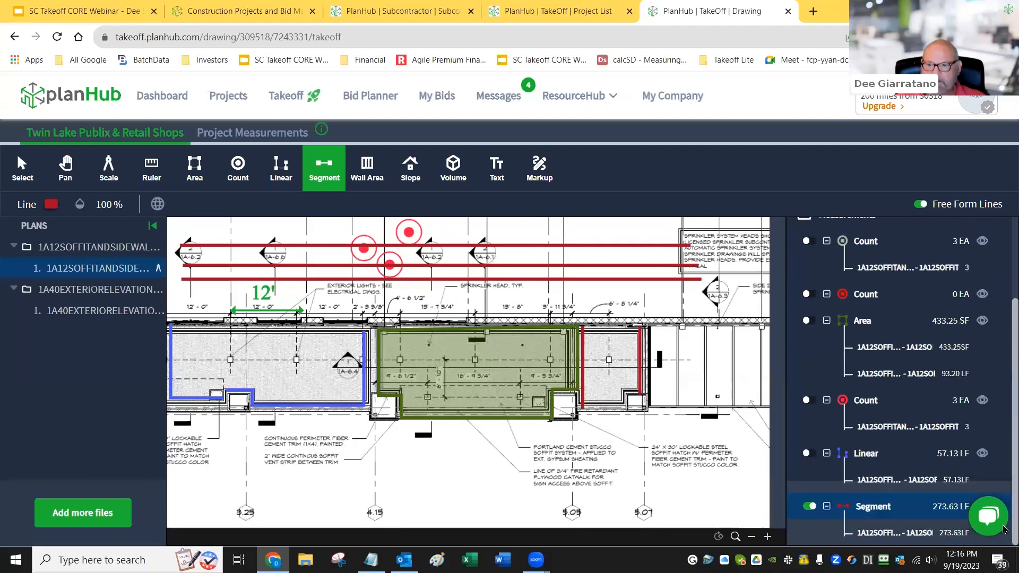
# Start a wall area measurement and set its wall height to 10 feet 0 inches
pyautogui.click(365, 169)
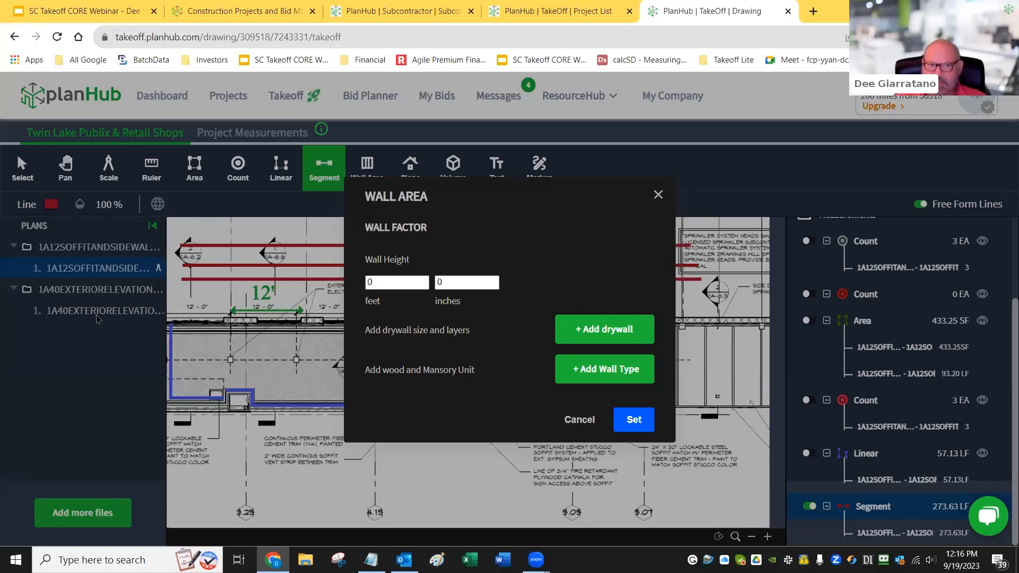
pyautogui.click(578, 420)
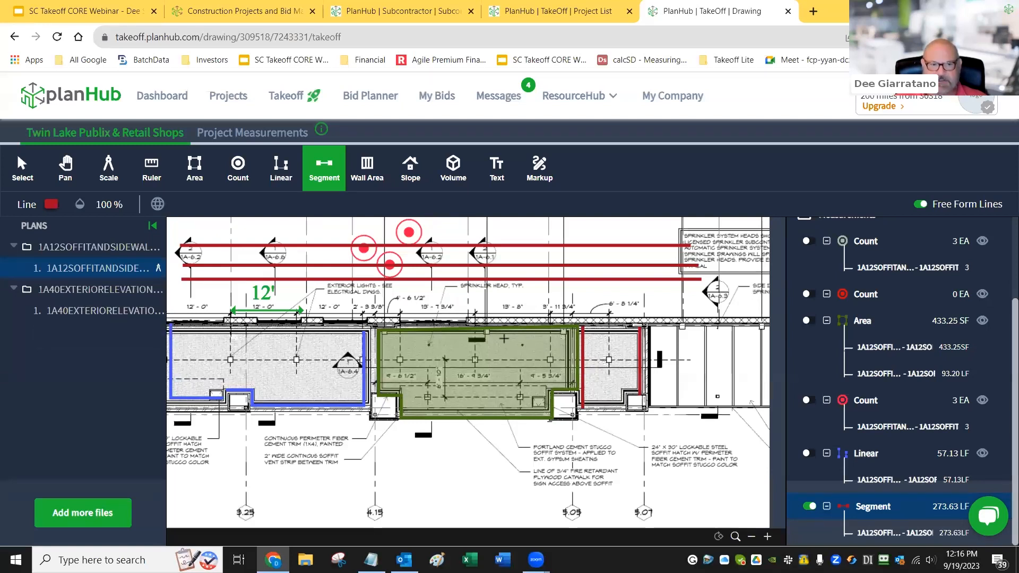
pyautogui.click(372, 178)
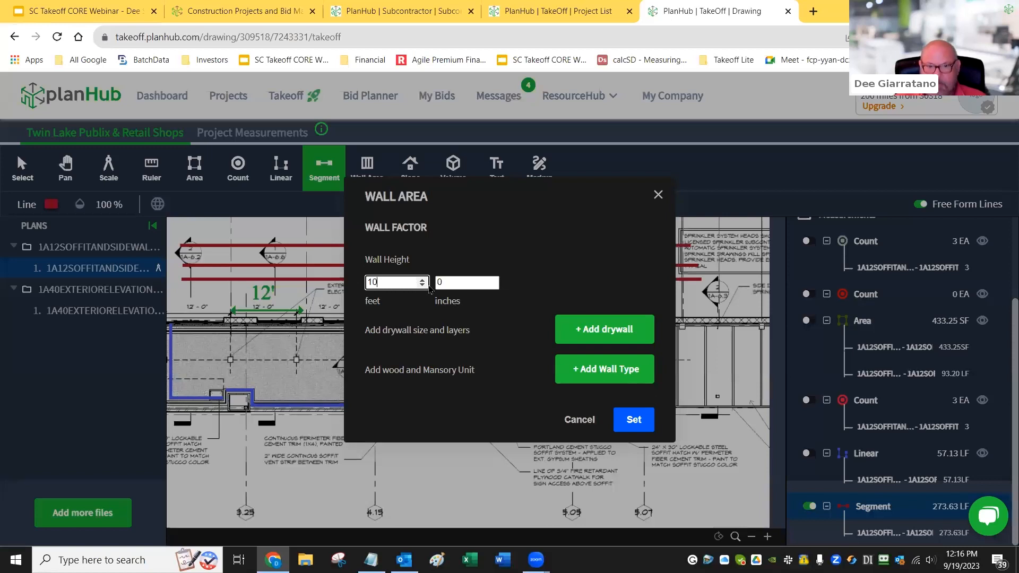
pyautogui.click(477, 283)
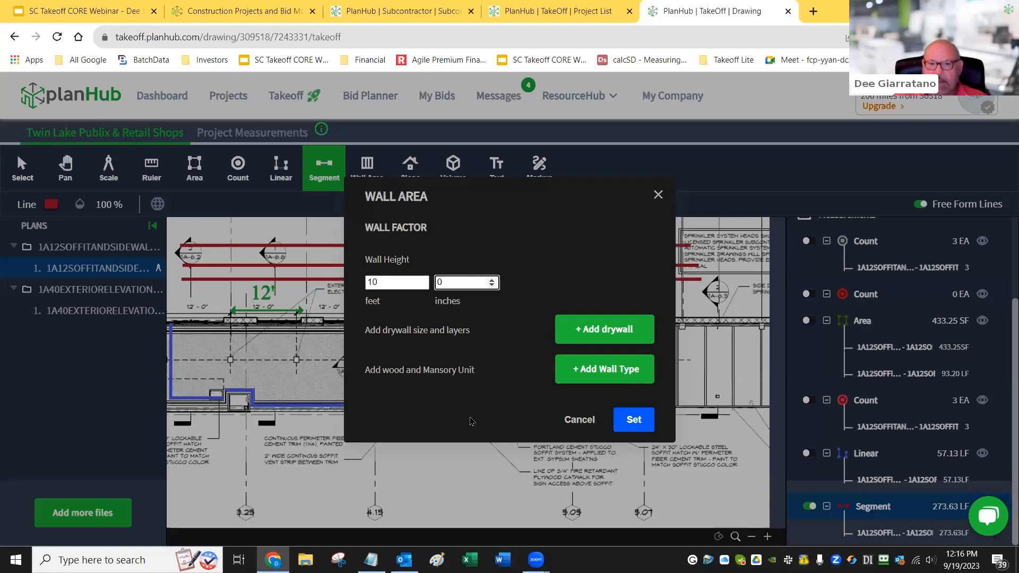
# Add 2 layers of 4x8 drywall and a wood wall type to the wall area, and apply the settings
pyautogui.click(580, 332)
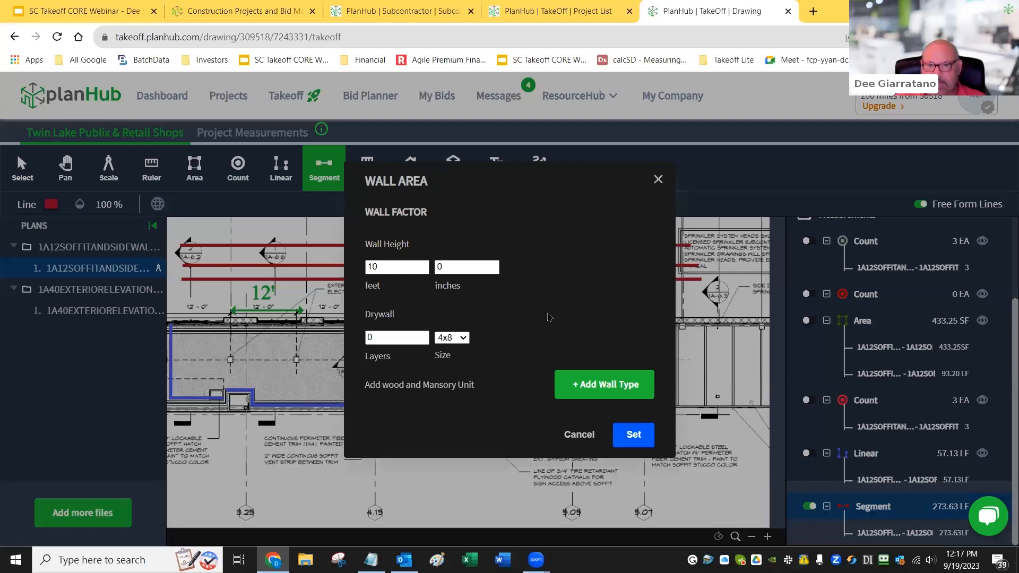
pyautogui.doubleClick(386, 335)
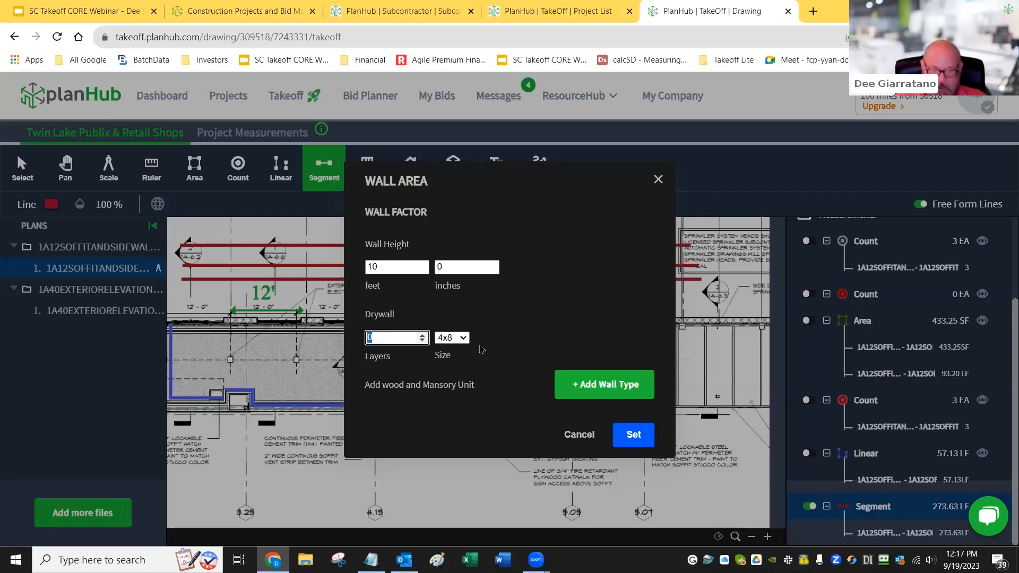
pyautogui.write('2')
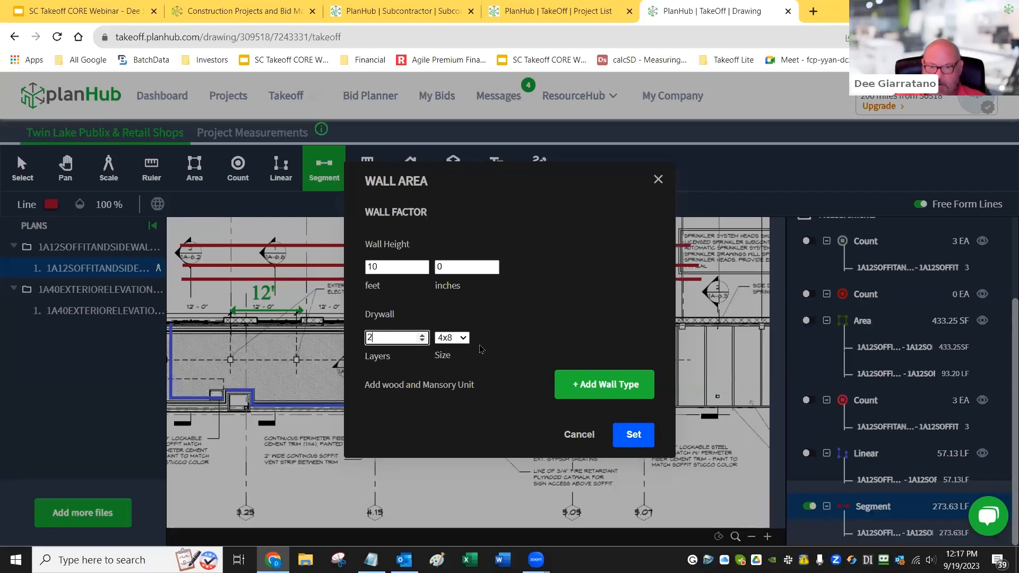
pyautogui.click(594, 383)
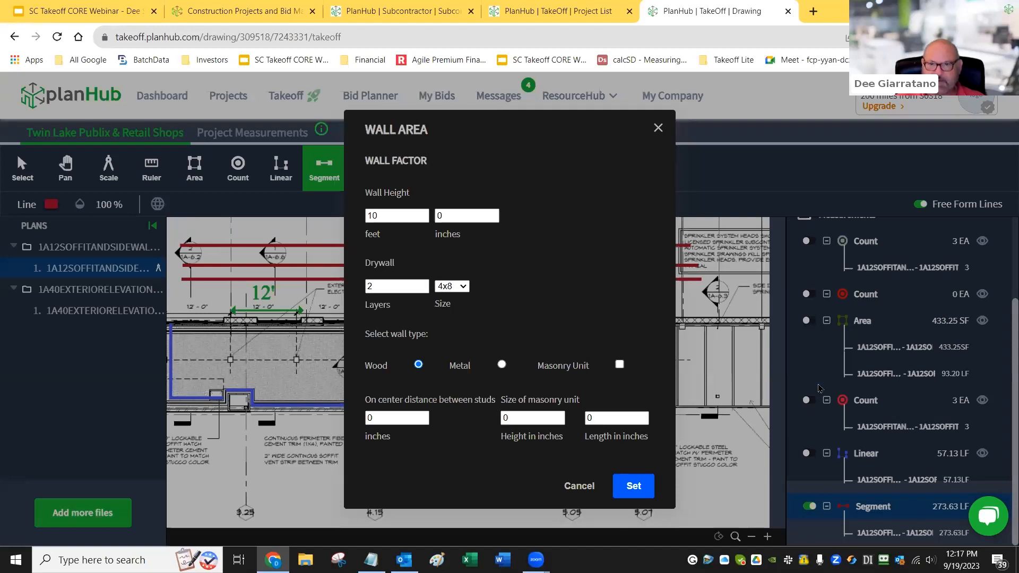
pyautogui.click(631, 486)
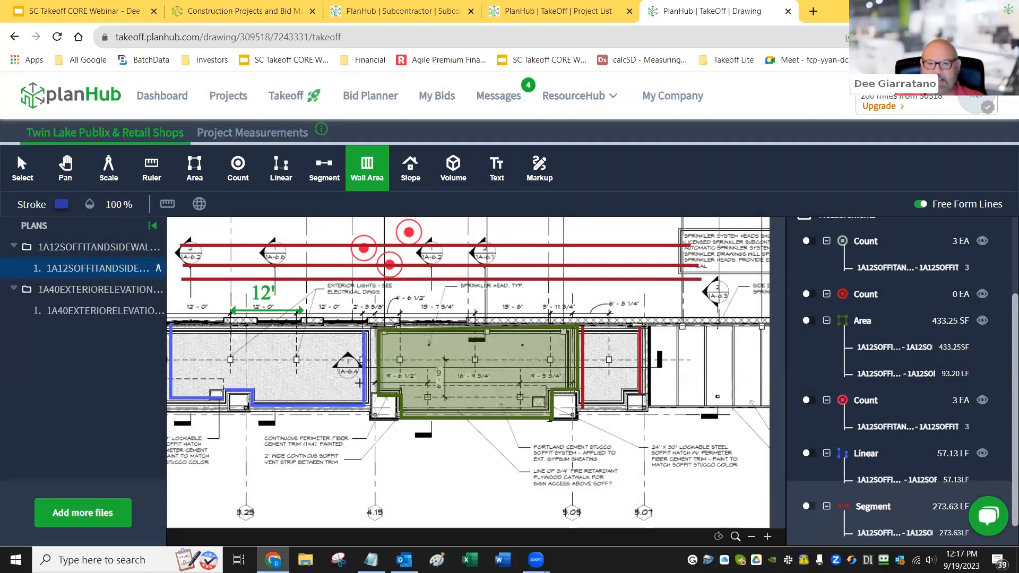
# Trace the wall area along the long wall line above the soffit bays and down the far right side of the plan
pyautogui.click(168, 322)
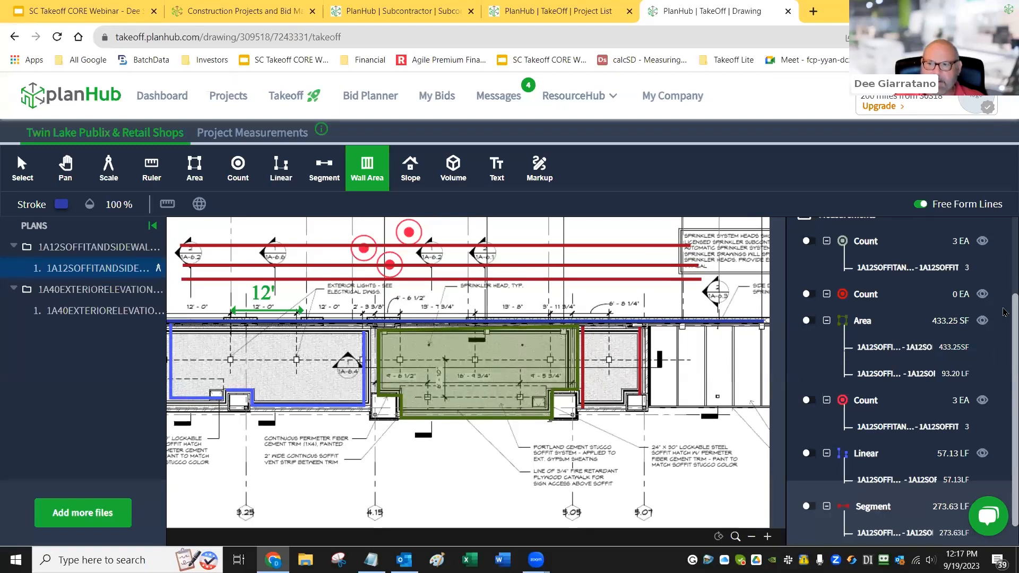
pyautogui.scroll(-1, 1004, 313)
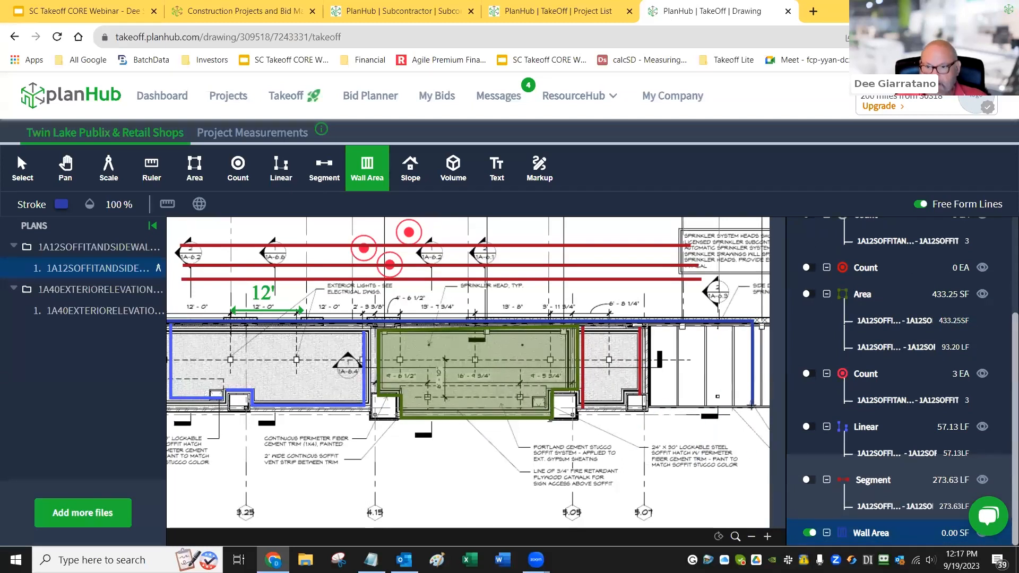
pyautogui.doubleClick(753, 406)
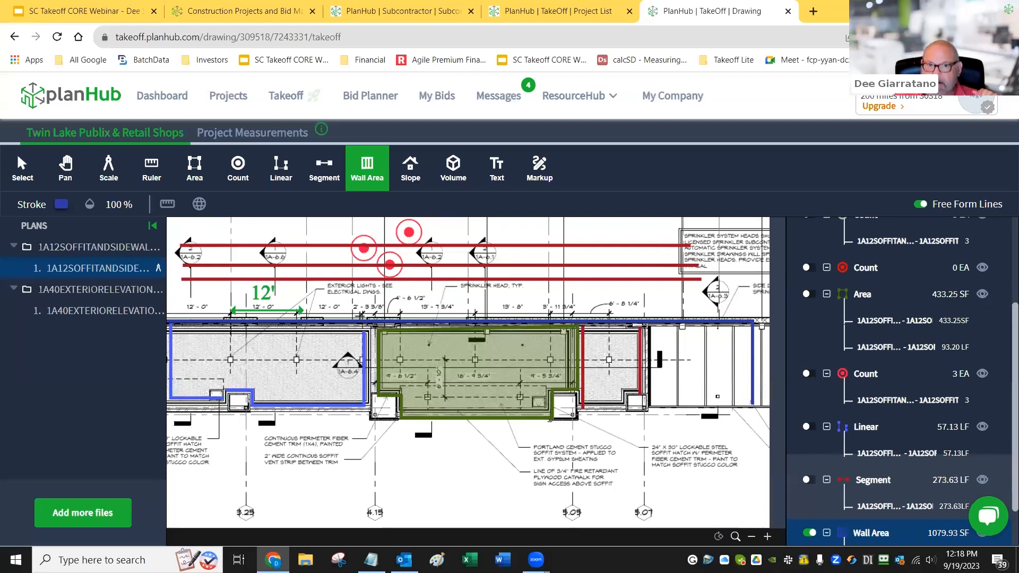
# Set up a slope measurement with Area as the input type and a 5/12 pitch
pyautogui.click(407, 169)
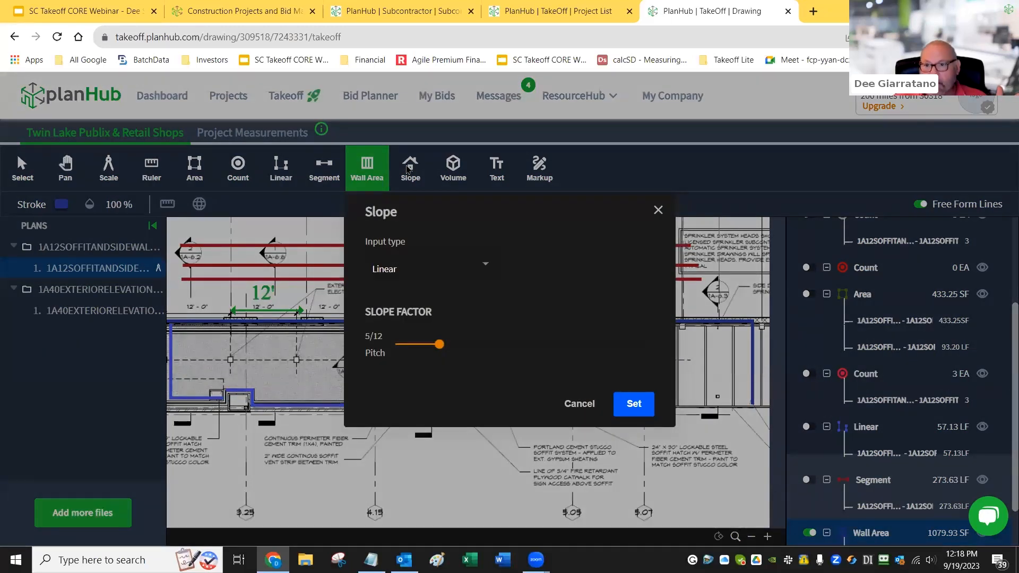
pyautogui.click(486, 269)
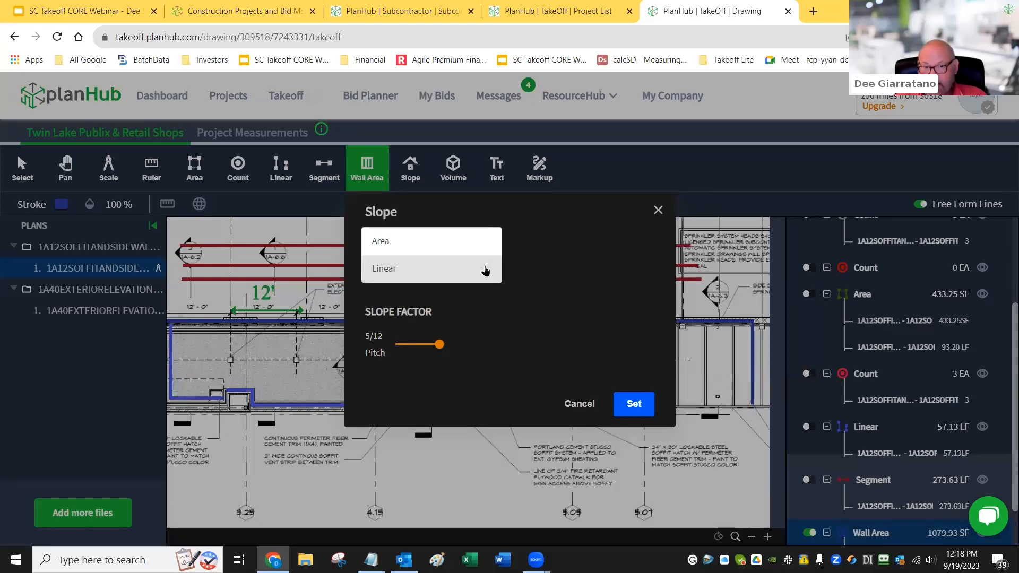
pyautogui.click(396, 243)
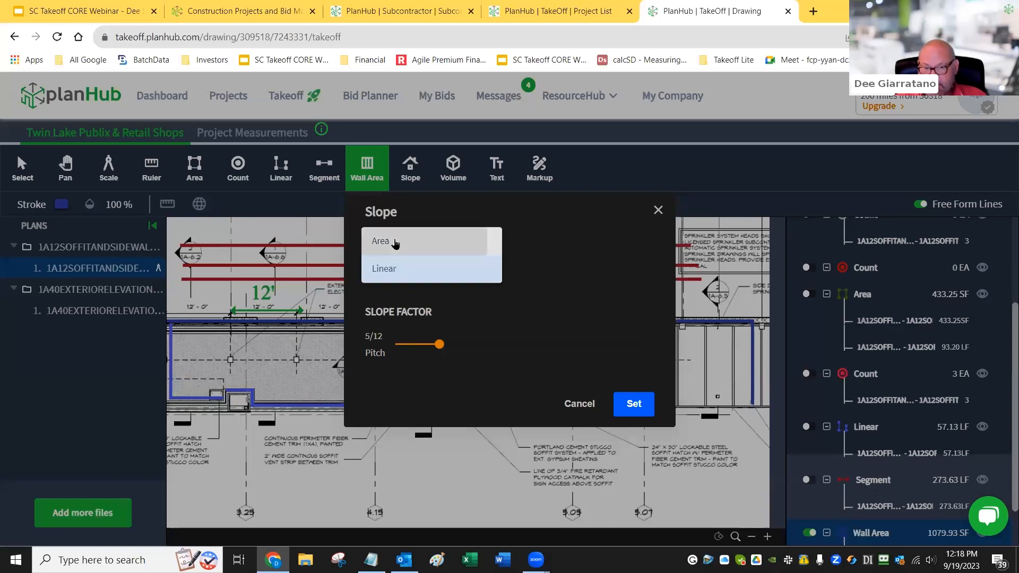
pyautogui.click(438, 345)
pyautogui.moveTo(438, 344)
pyautogui.mouseDown()
pyautogui.moveTo(395, 332)
pyautogui.moveTo(650, 319)
pyautogui.moveTo(443, 337)
pyautogui.mouseUp()
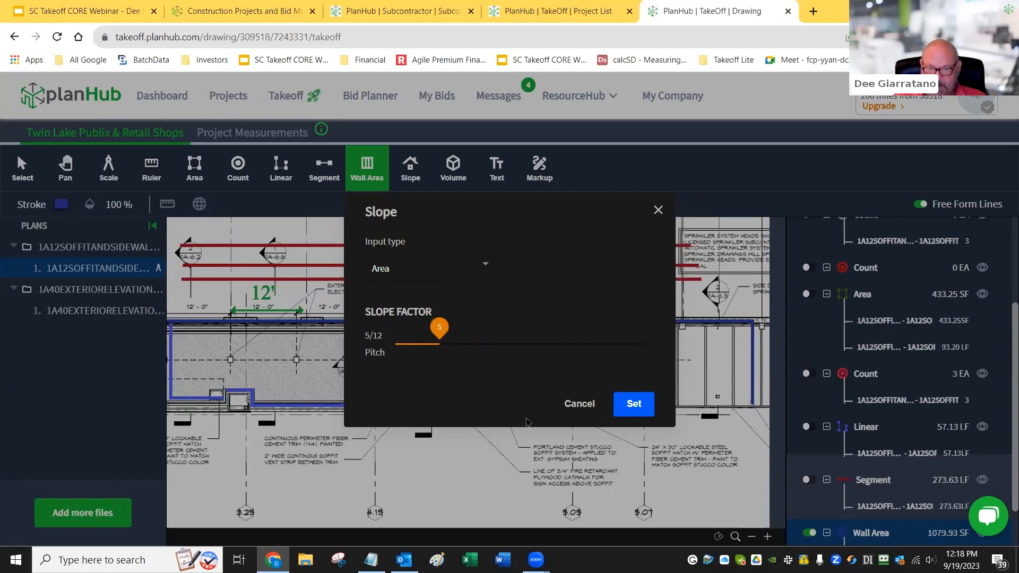
pyautogui.click(636, 405)
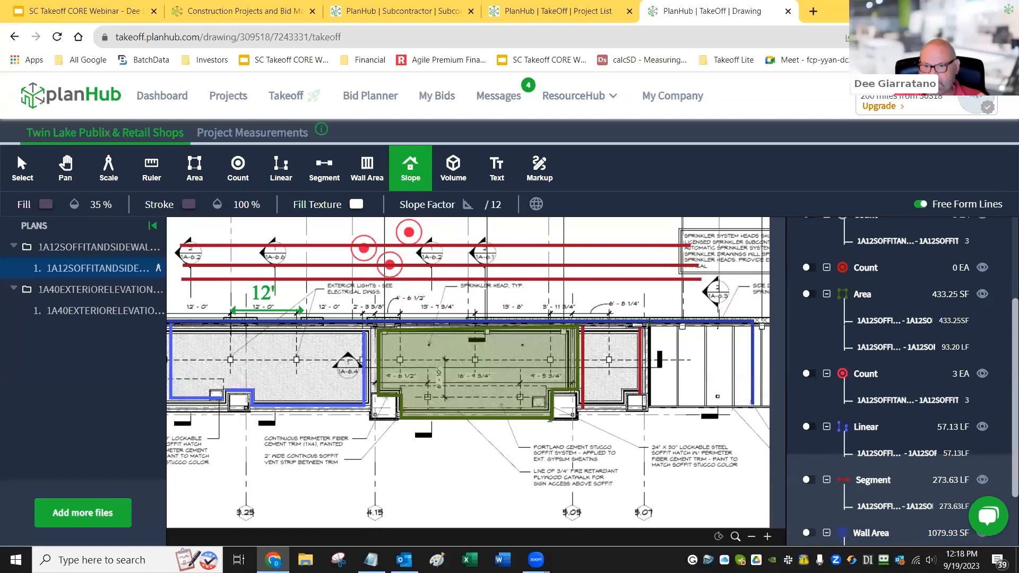
# Draw the slope area as a rectangle over the section right of the rightmost soffit bay
pyautogui.click(651, 410)
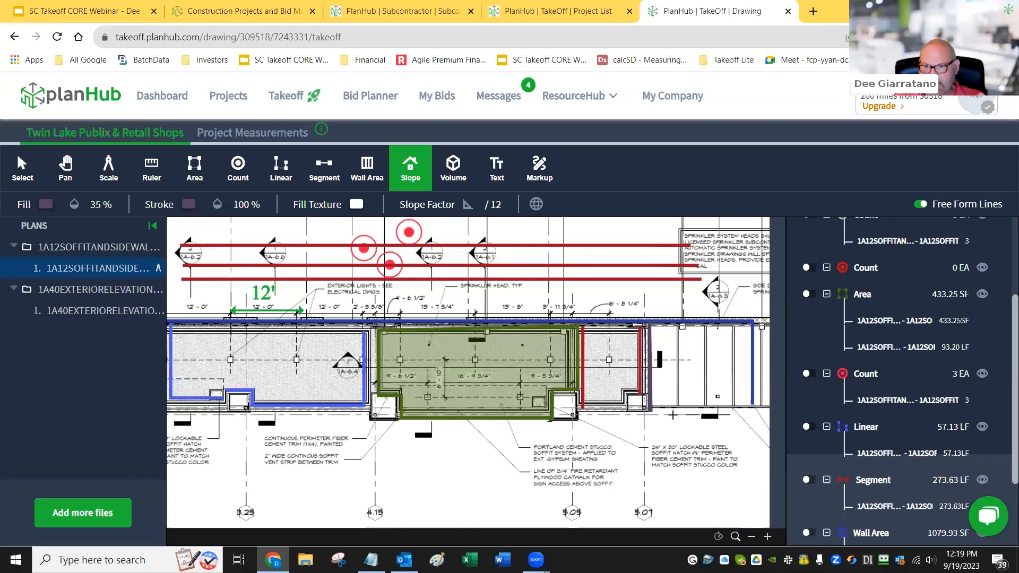
pyautogui.click(764, 409)
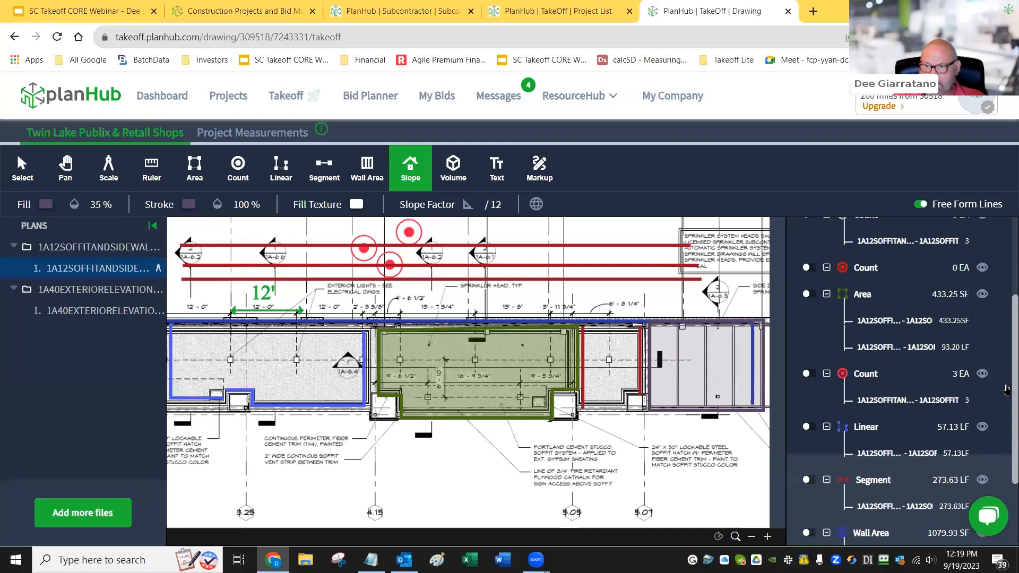
pyautogui.moveTo(1015, 405); pyautogui.dragTo(1014, 526)
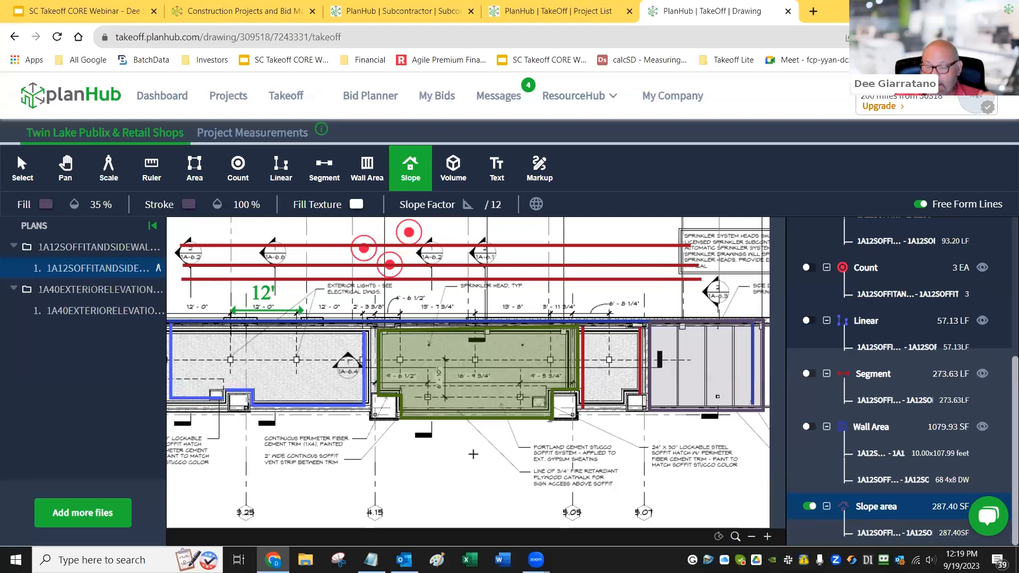
# Start a volume measurement with Linear as the input type and set its depth to 24 inches
pyautogui.click(453, 167)
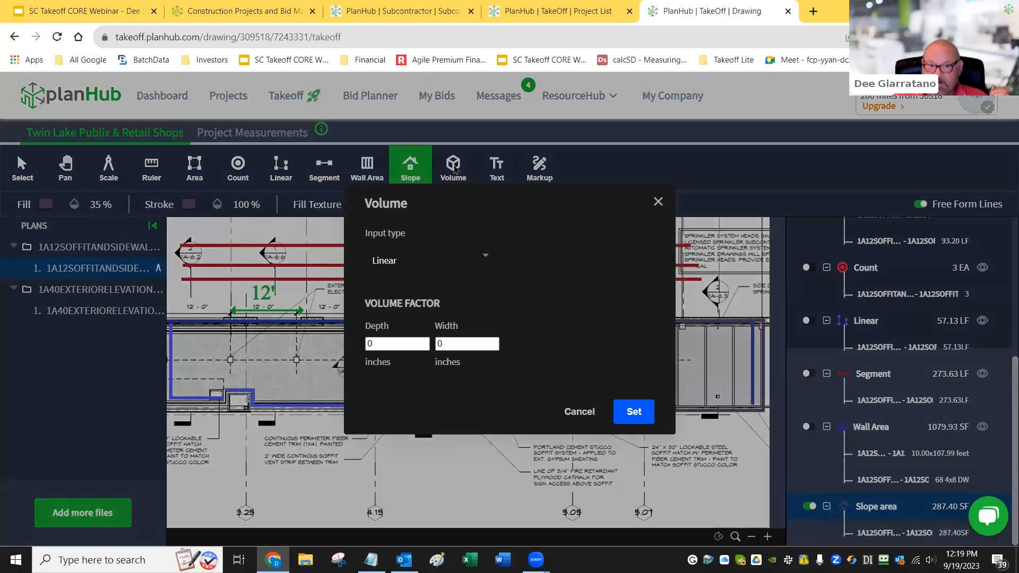
pyautogui.click(483, 258)
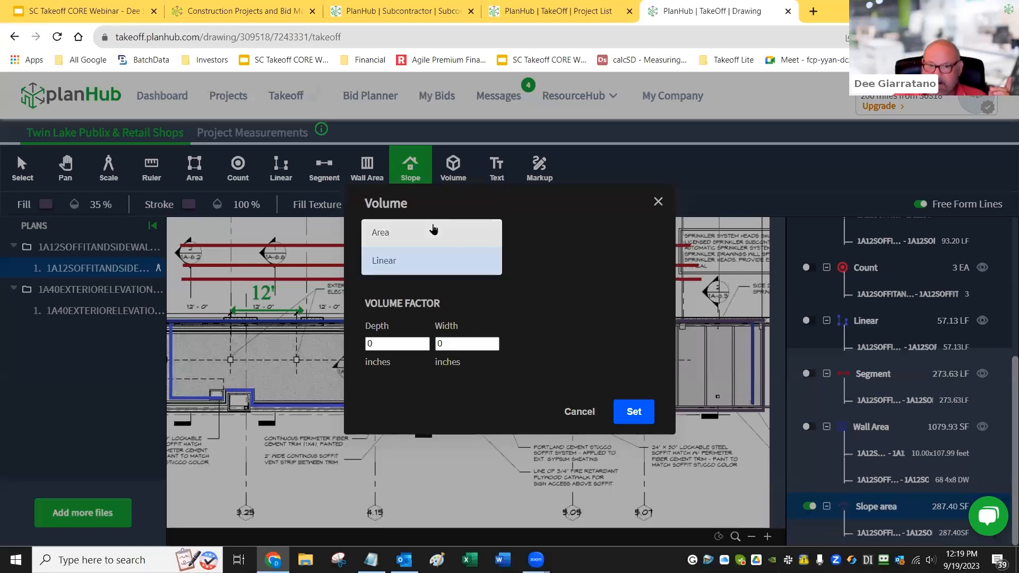
pyautogui.click(420, 271)
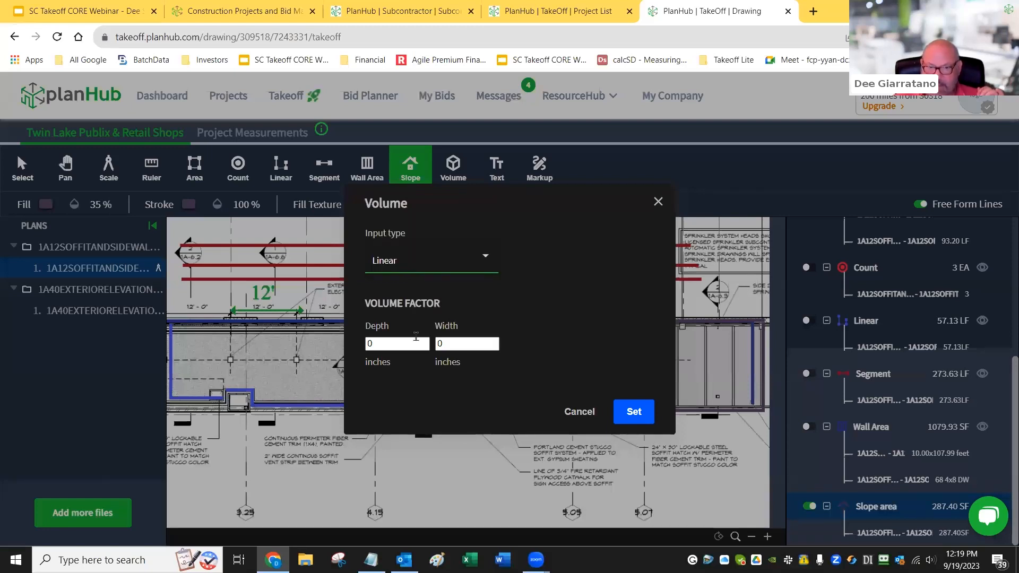
pyautogui.doubleClick(395, 344)
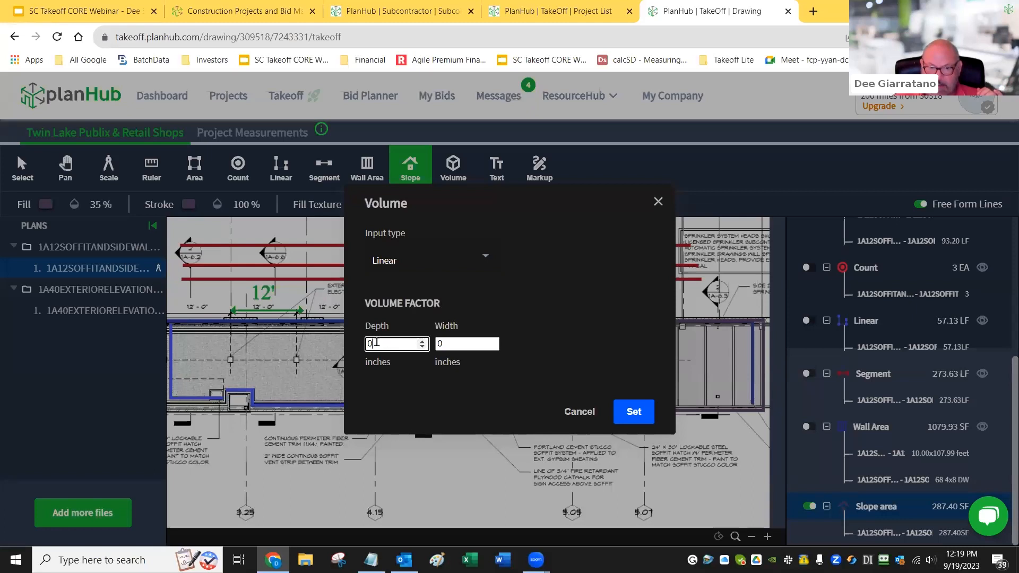
pyautogui.write('12')
pyautogui.click(386, 376)
pyautogui.moveTo(395, 343); pyautogui.dragTo(345, 344)
pyautogui.write('2')
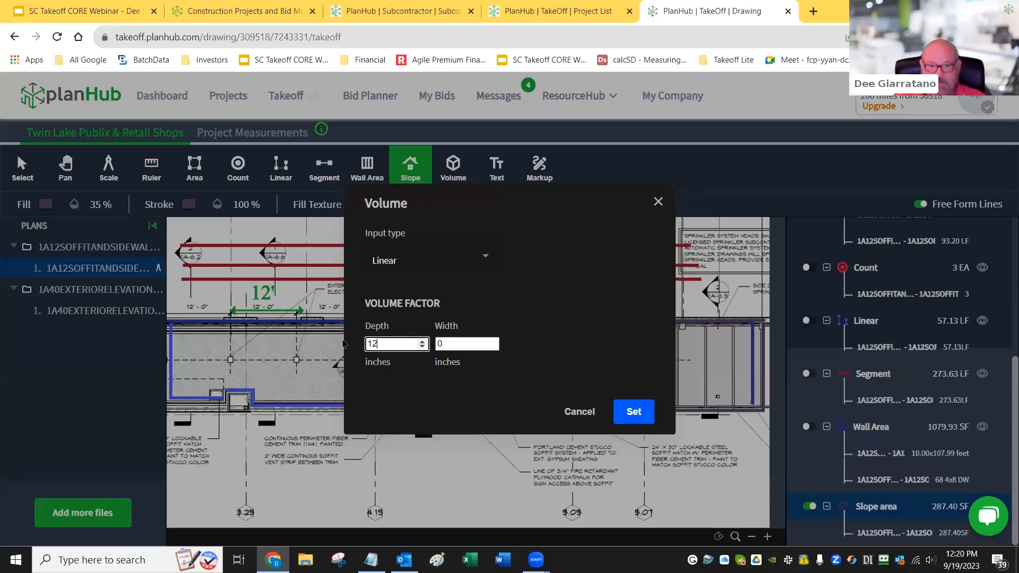
pyautogui.write('24')
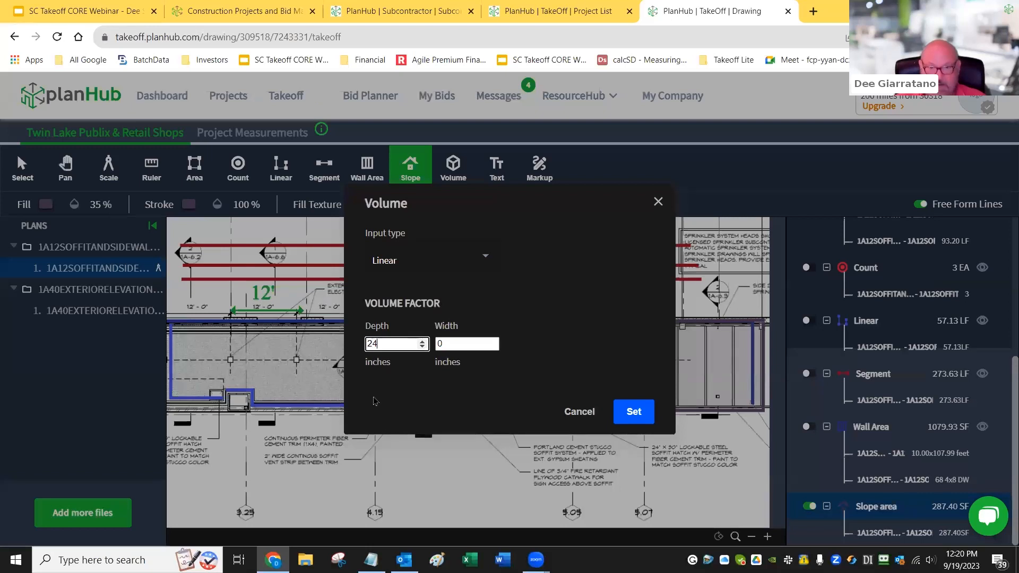
pyautogui.click(374, 400)
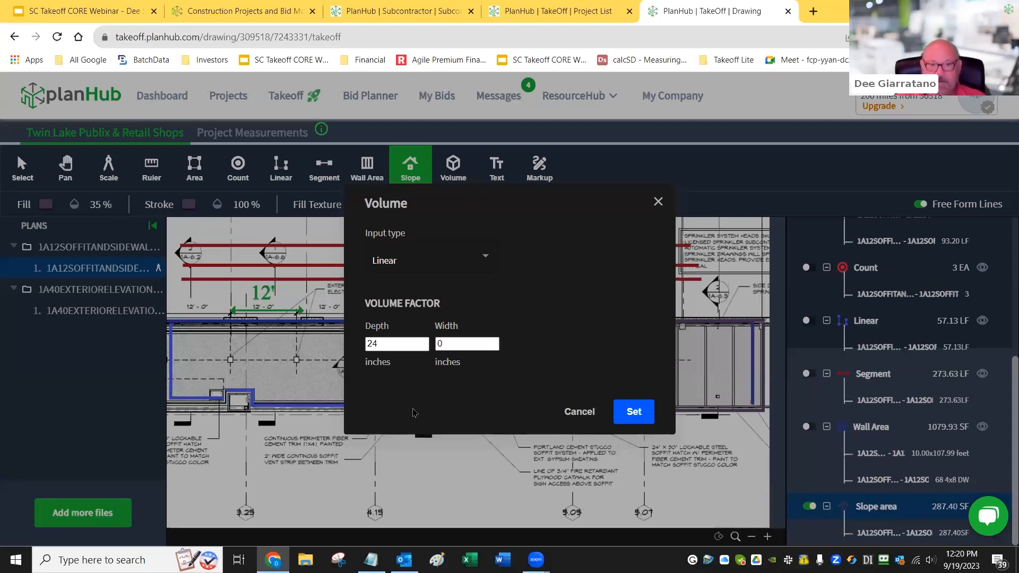
# Set the volume's width to 24 inches and apply the volume settings
pyautogui.doubleClick(474, 345)
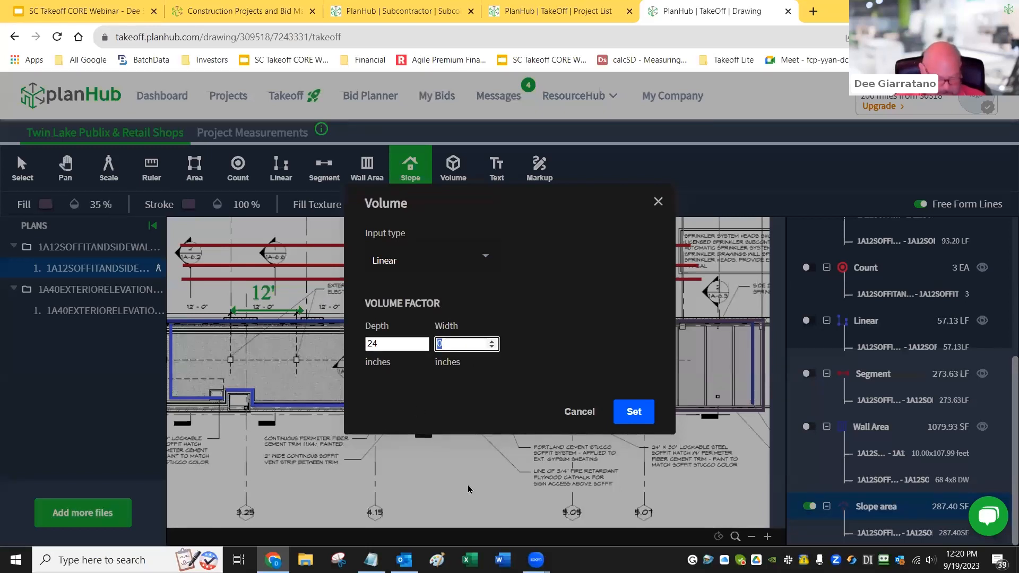
pyautogui.write('24')
pyautogui.click(513, 390)
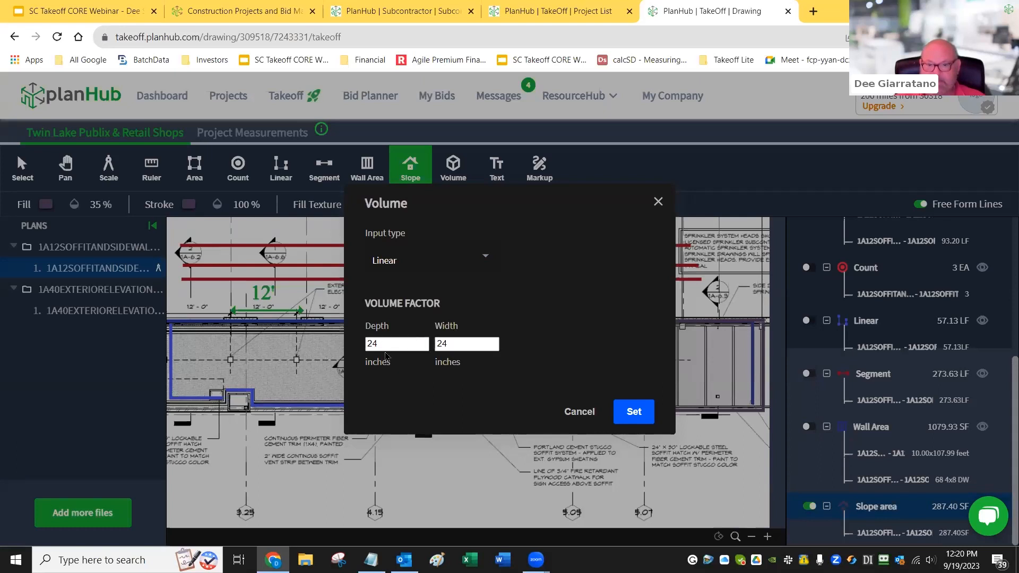
pyautogui.click(635, 412)
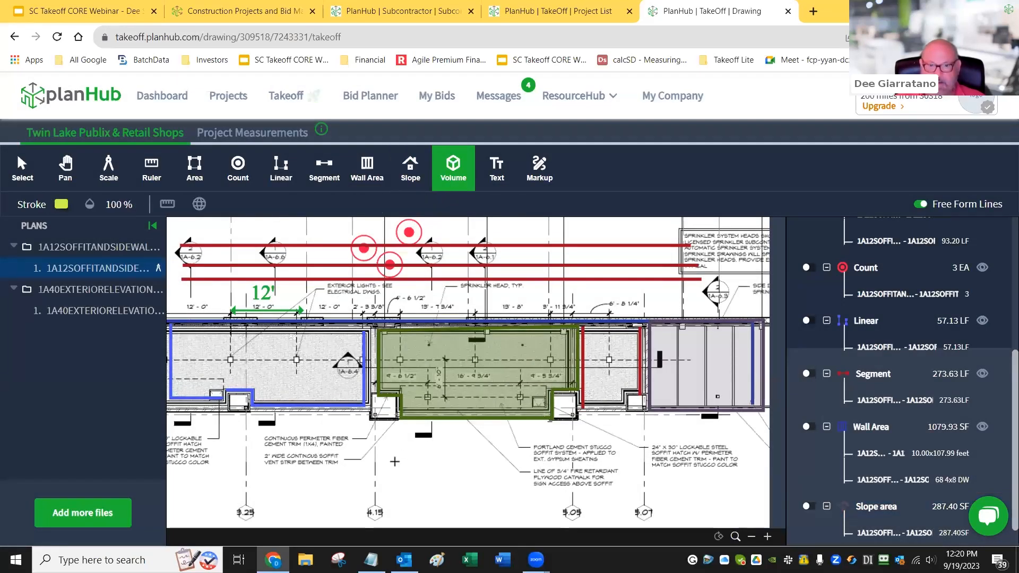
# Trace the linear volume along the lower edge of the soffit bays, up the far right side and back along the upper wall line
pyautogui.click(169, 412)
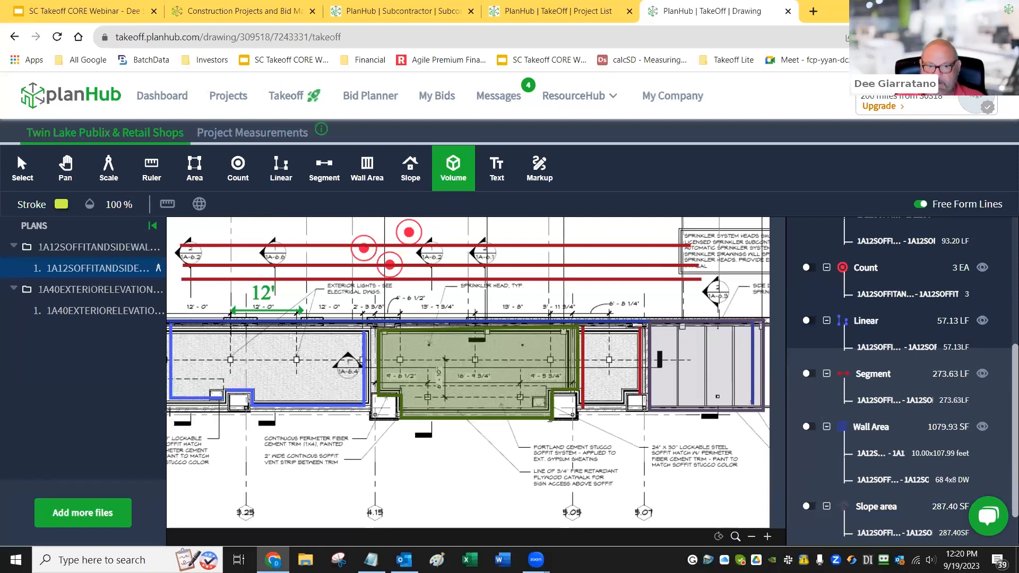
pyautogui.click(762, 413)
pyautogui.click(763, 321)
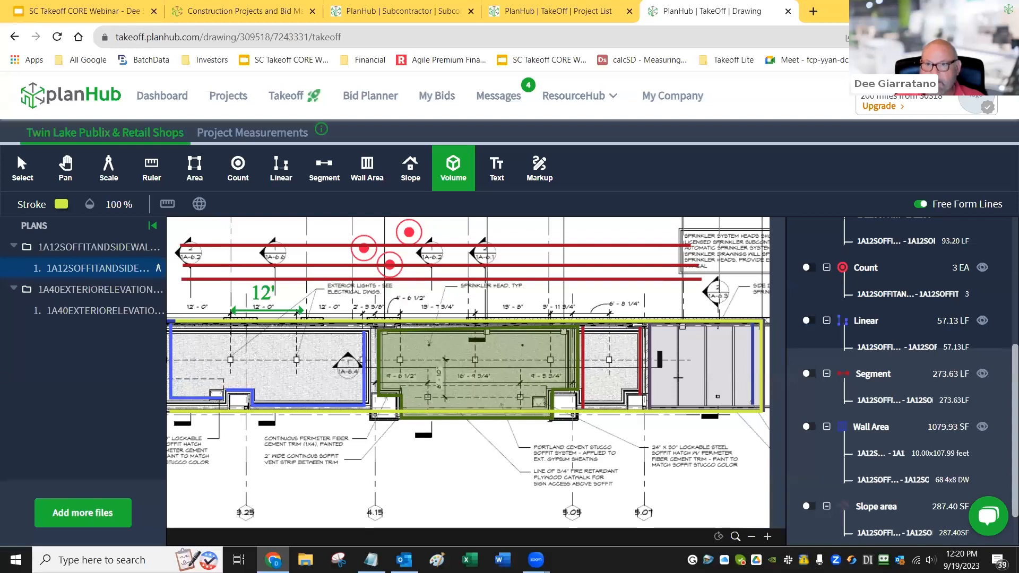
pyautogui.scroll(-1, 1005, 522)
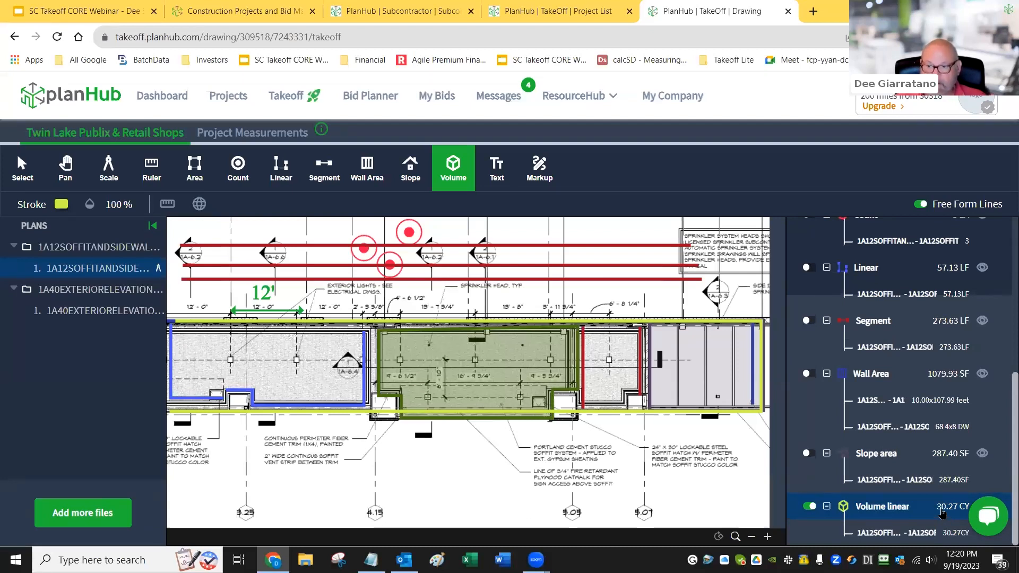
pyautogui.click(931, 539)
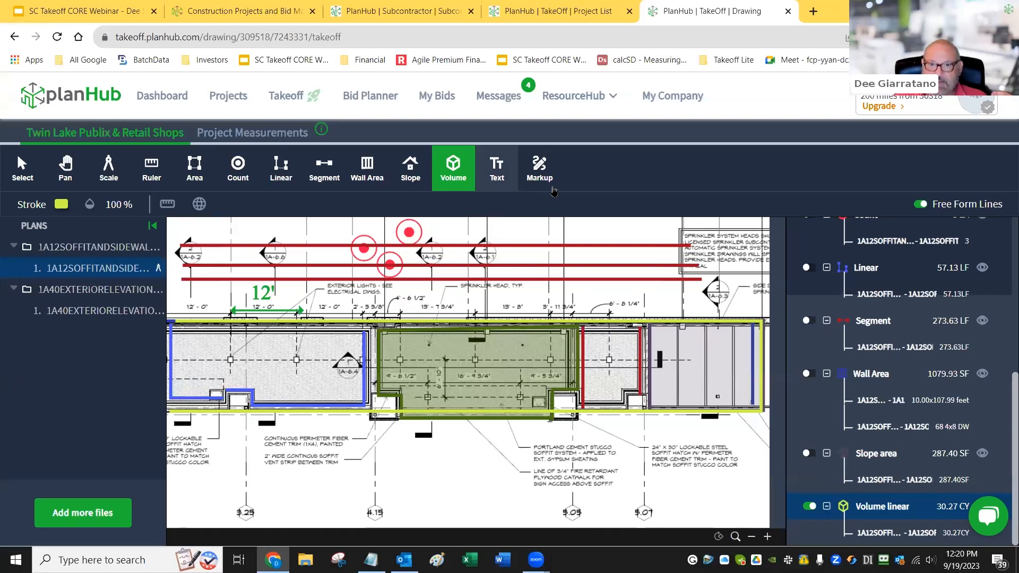
# Add the text note "Check this measurement" in the blank area below the middle soffit bay
pyautogui.click(493, 173)
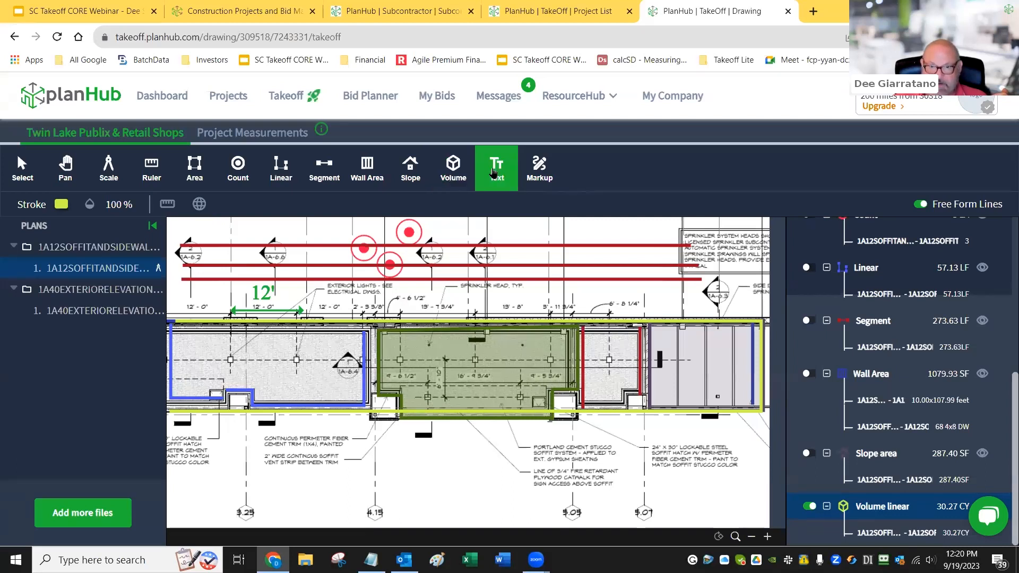
pyautogui.click(326, 470)
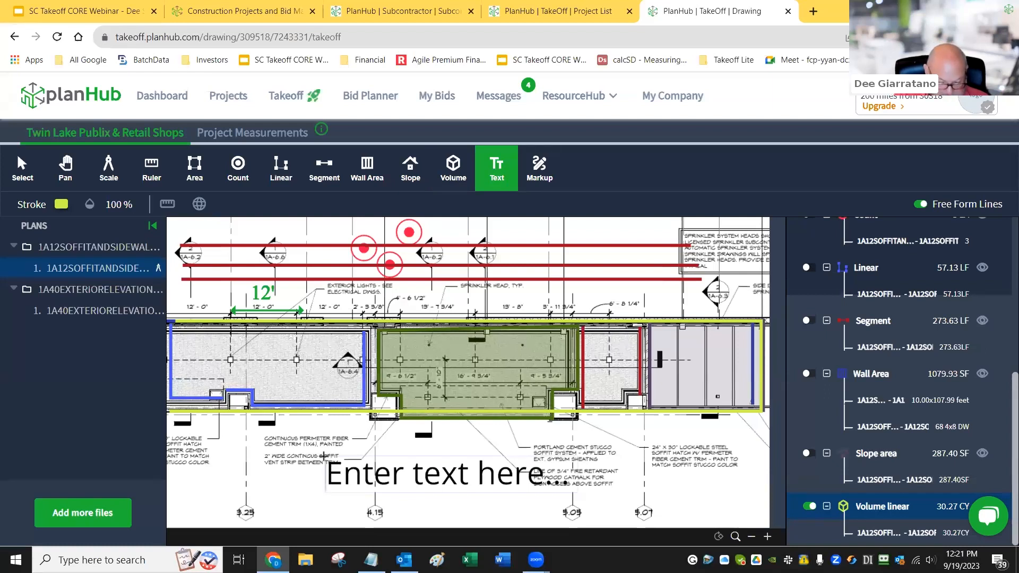
pyautogui.write('Check thi')
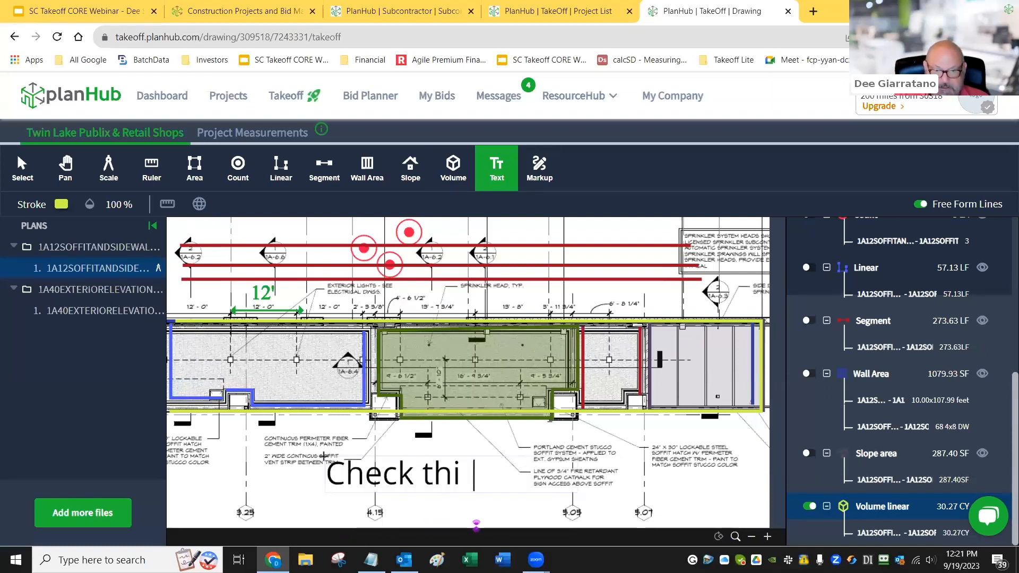
pyautogui.write('s measuremen')
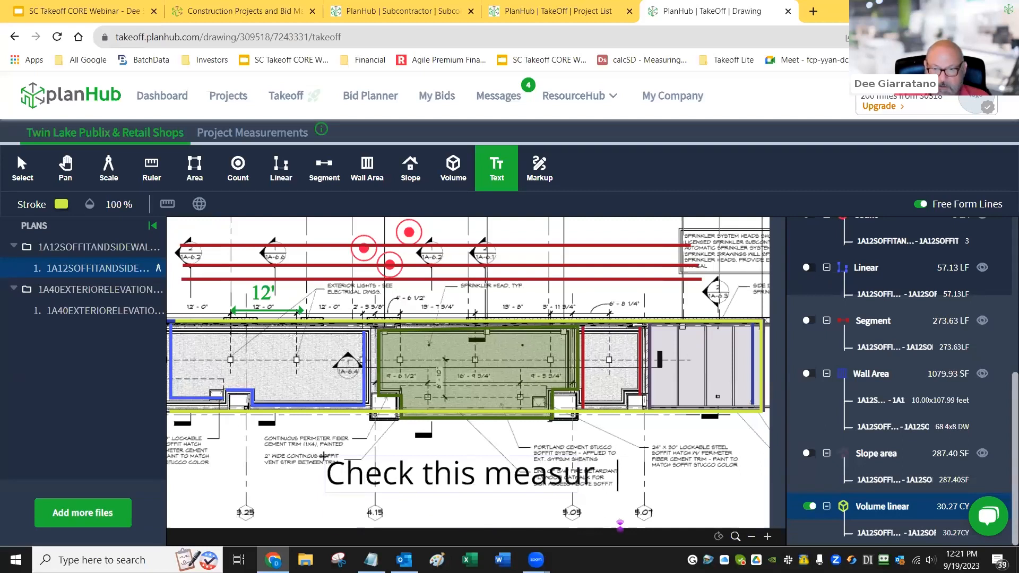
pyautogui.press('BackSpace')
pyautogui.press('BackSpace')
pyautogui.press('BackSpace')
pyautogui.press('BackSpace')
pyautogui.press('BackSpace')
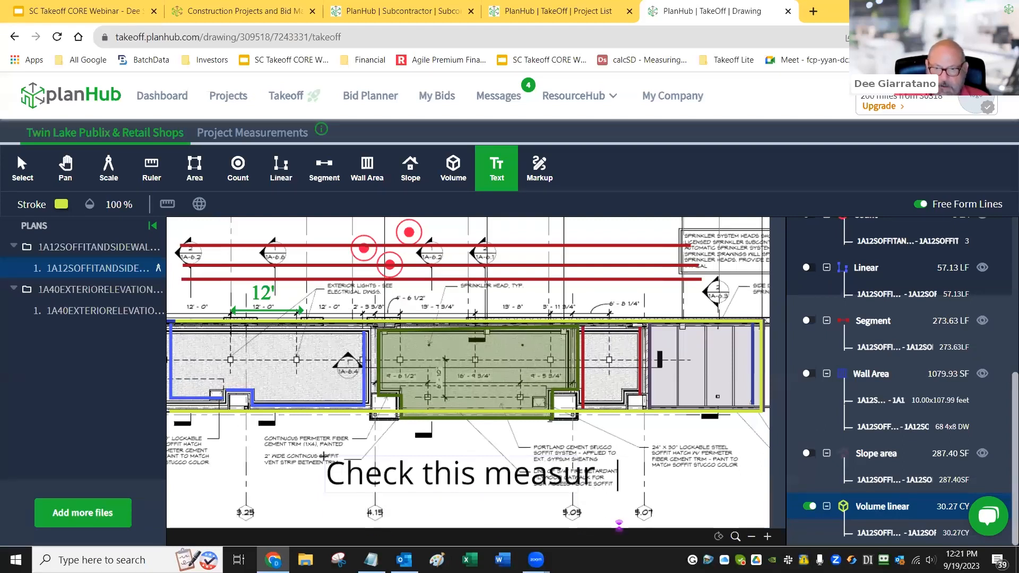
pyautogui.write('reme')
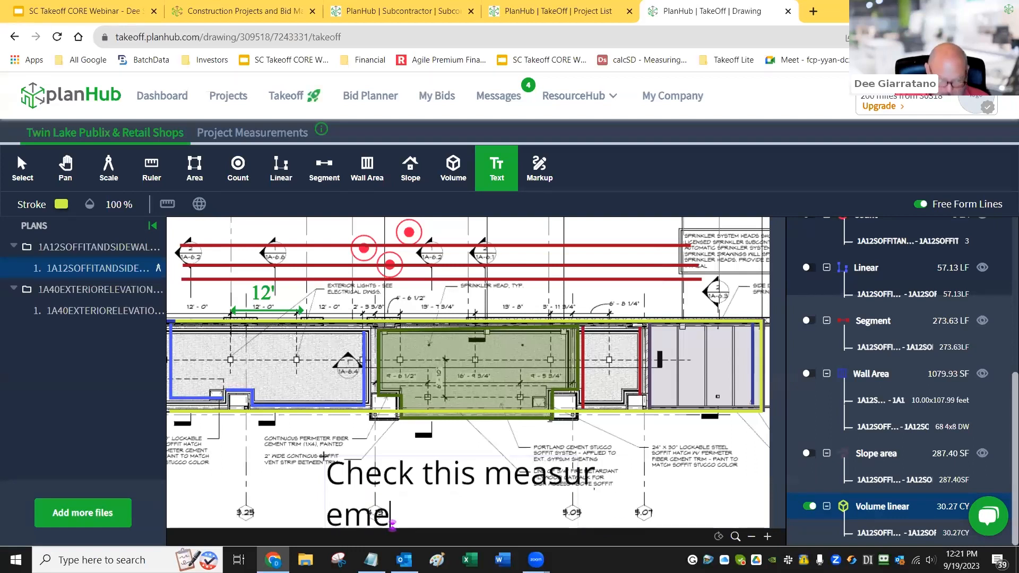
pyautogui.write('nt')
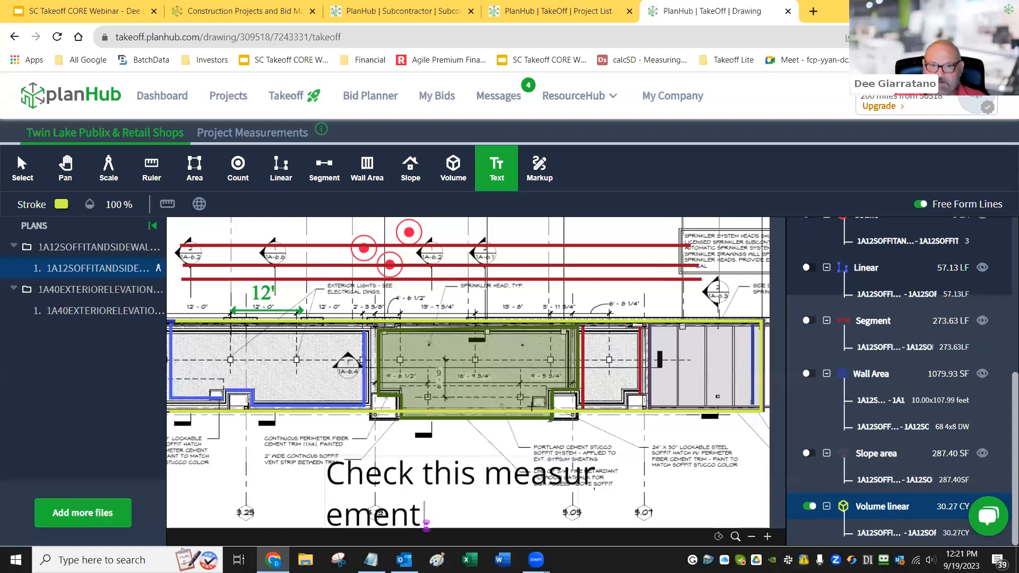
pyautogui.press('Escape')
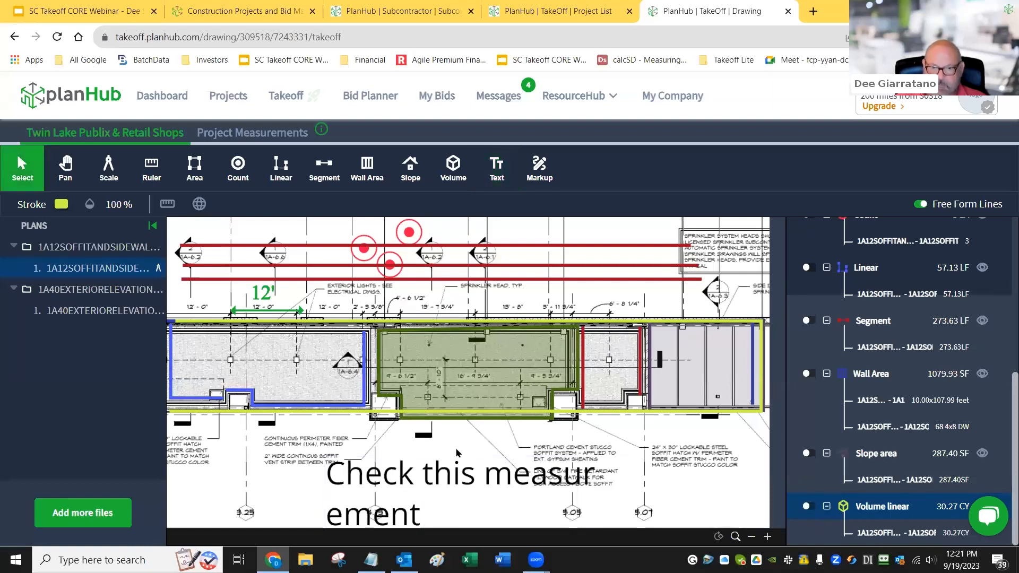
# Shrink the "Check this measurement" note and position it just below the green soffit area, clear of the measurements
pyautogui.click(415, 474)
pyautogui.moveTo(415, 474); pyautogui.dragTo(423, 439)
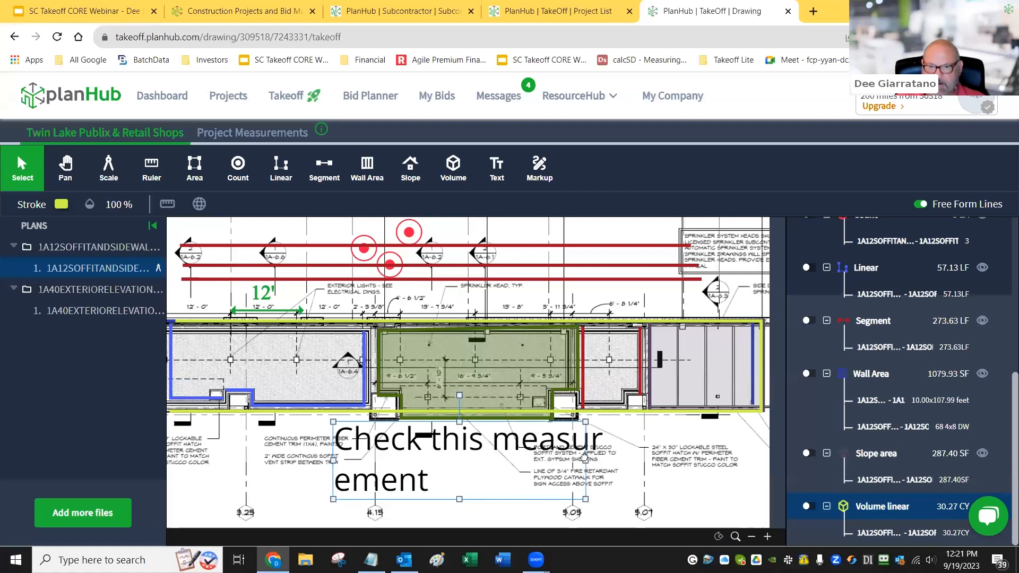
pyautogui.moveTo(586, 462); pyautogui.dragTo(627, 464)
pyautogui.moveTo(627, 506); pyautogui.dragTo(559, 466)
pyautogui.moveTo(448, 436); pyautogui.dragTo(448, 461)
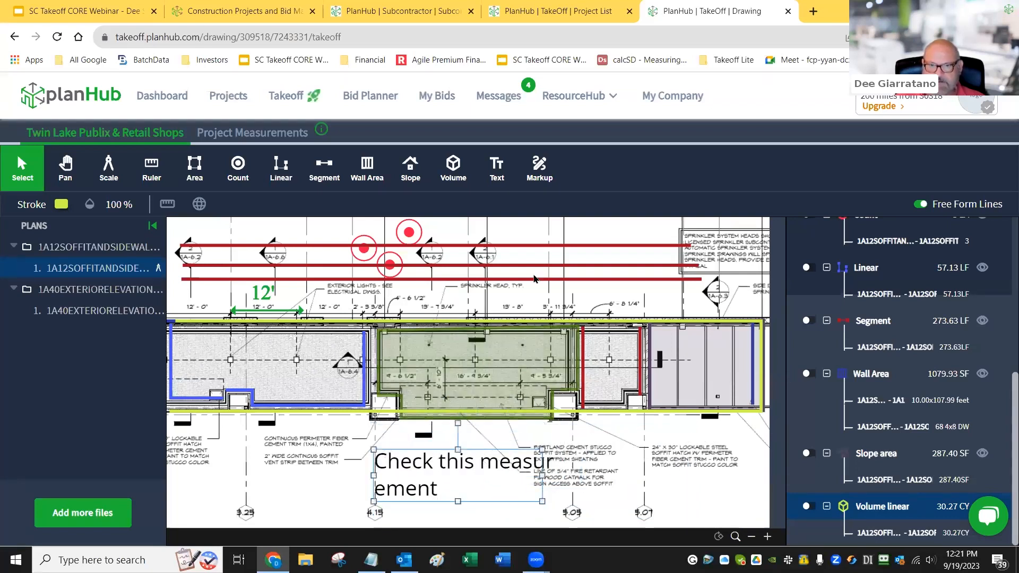
# Draw a freehand markup loop around the middle soffit bays, with its lower edge pointing at the text note
pyautogui.click(542, 169)
pyautogui.moveTo(269, 430)
pyautogui.mouseDown()
pyautogui.moveTo(298, 470)
pyautogui.moveTo(369, 441)
pyautogui.moveTo(472, 454)
pyautogui.mouseUp()
pyautogui.moveTo(552, 448)
pyautogui.mouseDown()
pyautogui.moveTo(706, 425)
pyautogui.moveTo(659, 332)
pyautogui.moveTo(451, 267)
pyautogui.moveTo(262, 332)
pyautogui.moveTo(242, 409)
pyautogui.moveTo(287, 431)
pyautogui.mouseUp()
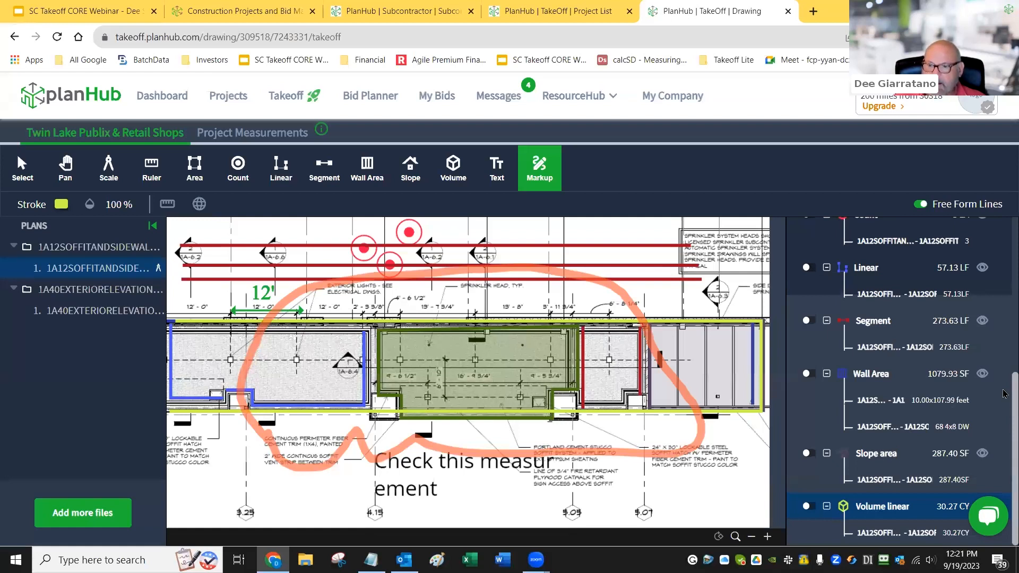
pyautogui.scroll(3, 1004, 281)
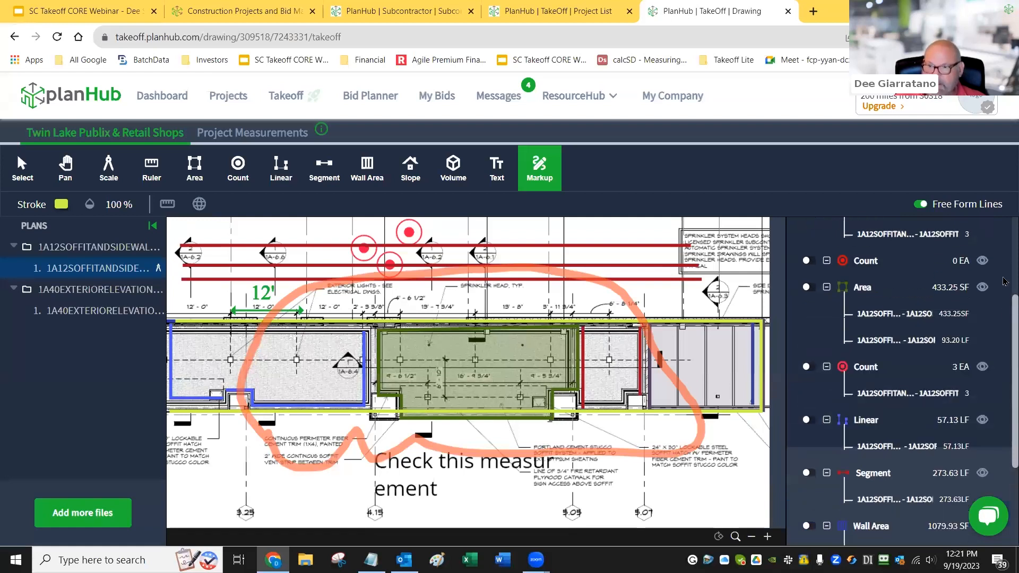
pyautogui.scroll(3, 1005, 281)
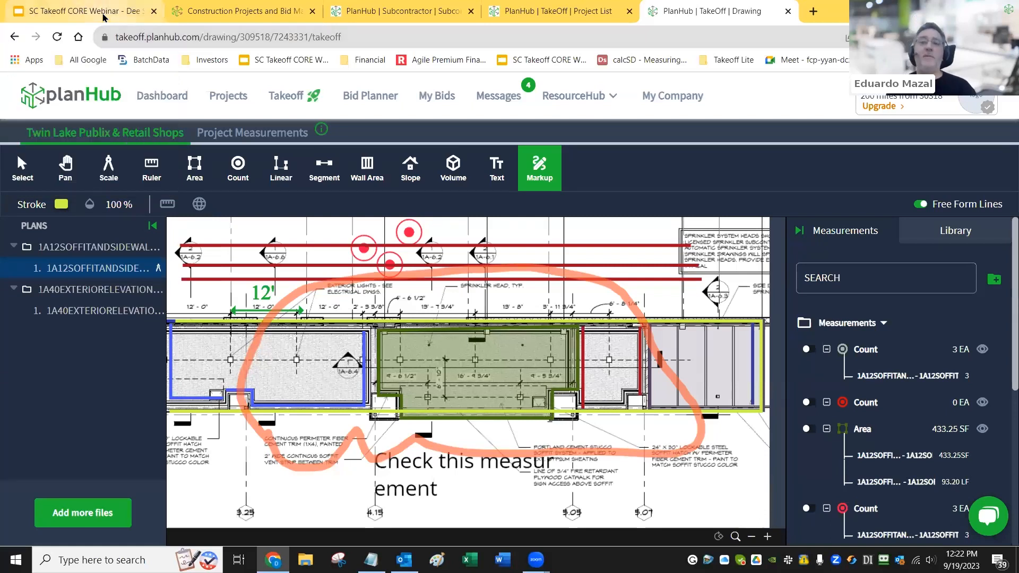
pyautogui.moveTo(104, 17)
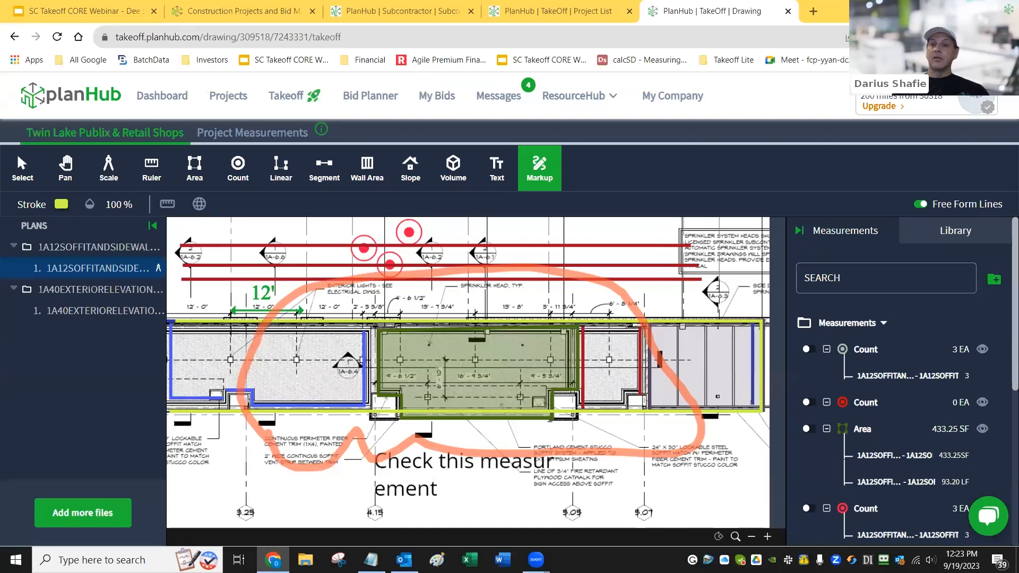
pyautogui.moveTo(536, 560)
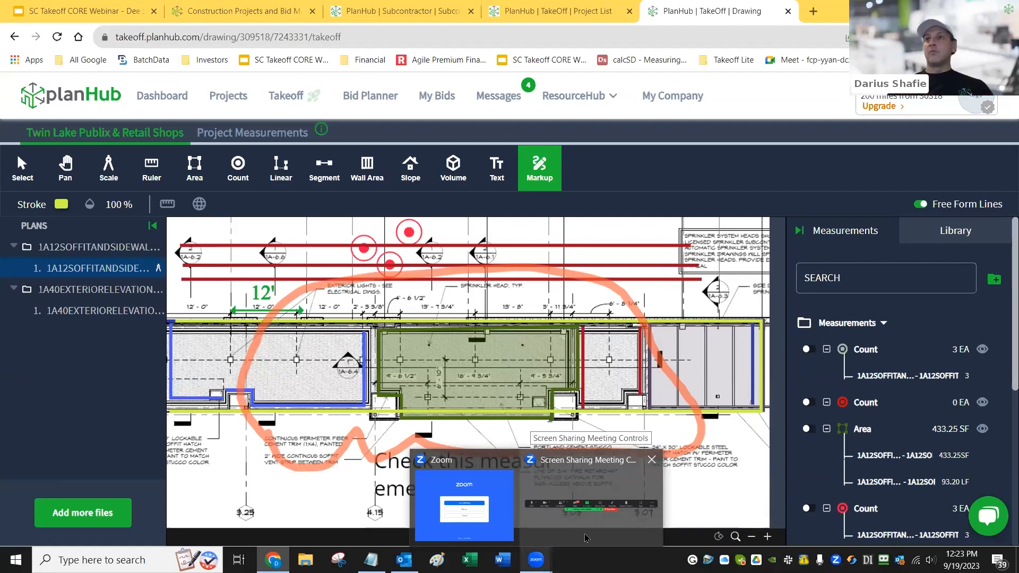
pyautogui.click(590, 534)
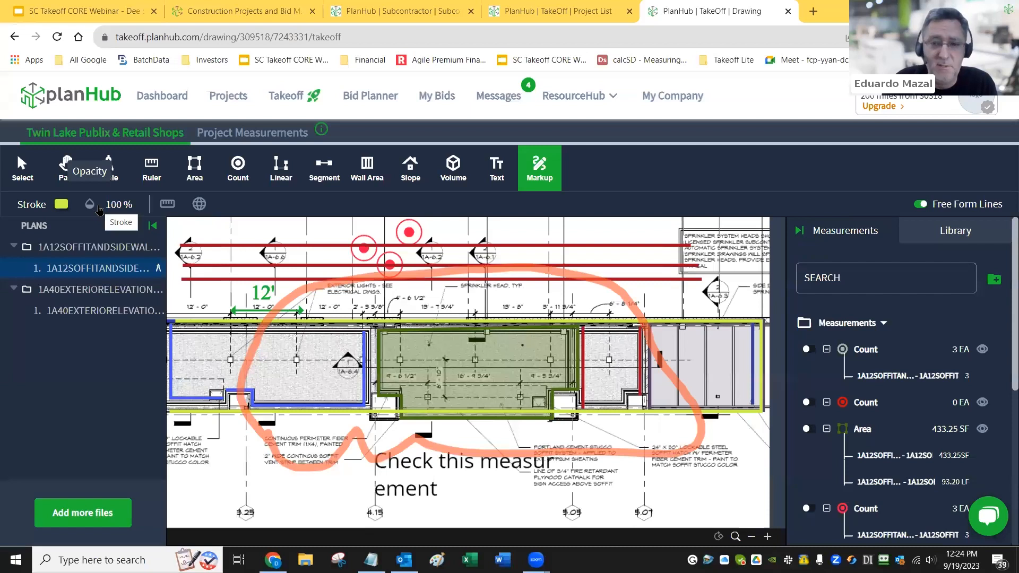
# Place two new count markers above the 12' scale line, one over each end of the upper red segments' left part
pyautogui.click(242, 171)
pyautogui.click(247, 225)
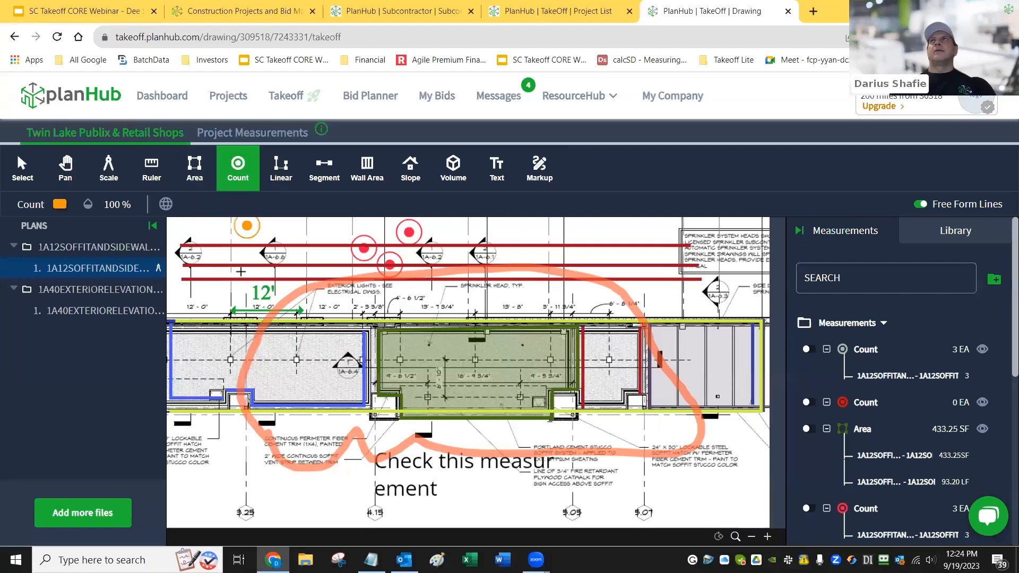
pyautogui.click(241, 272)
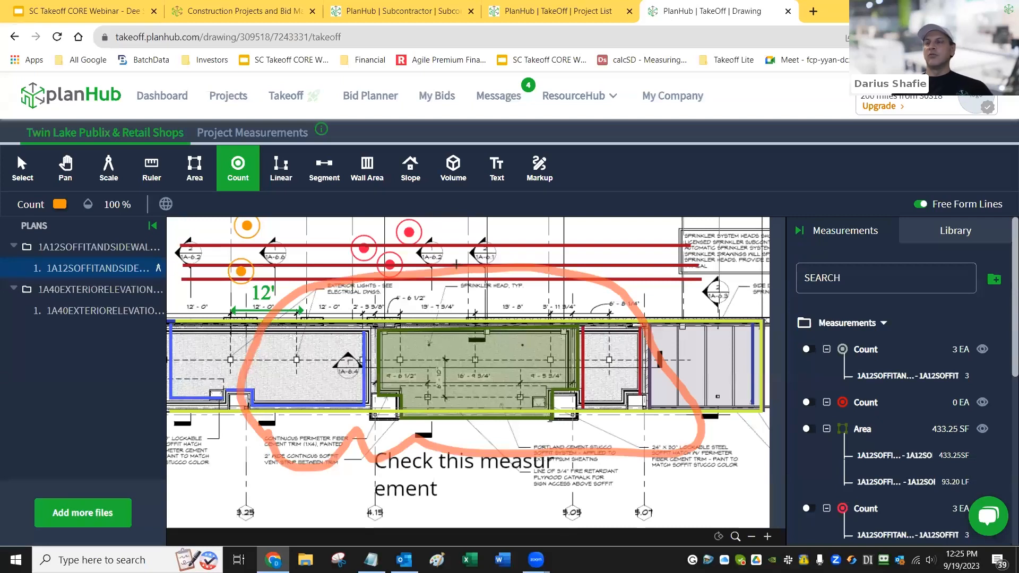
pyautogui.rightClick(897, 355)
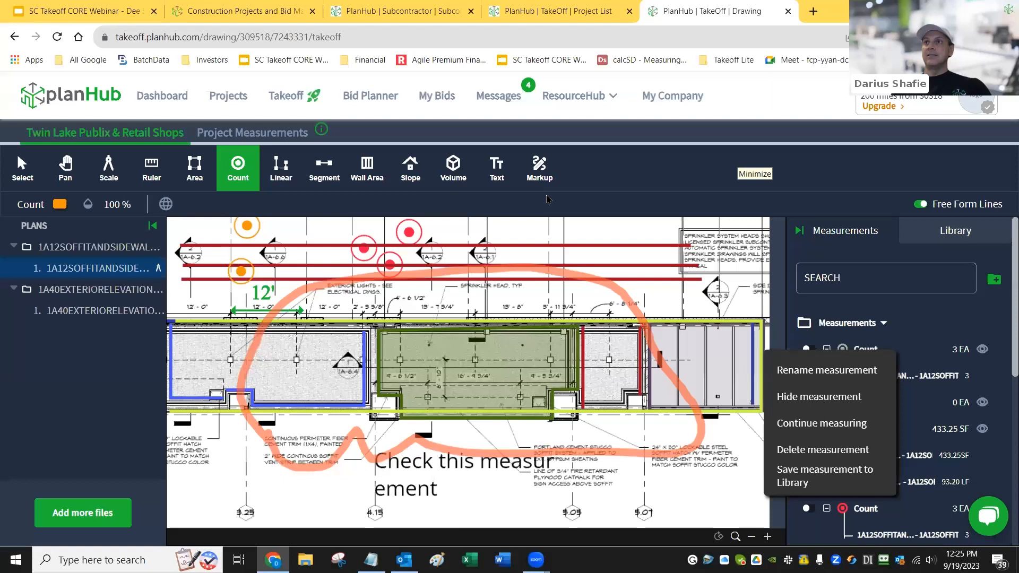
pyautogui.click(927, 393)
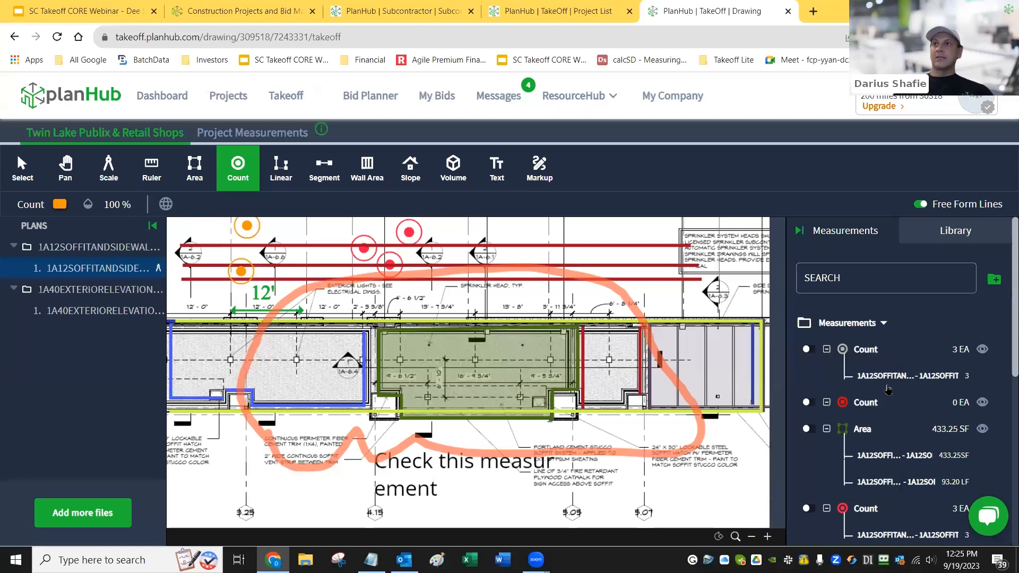
pyautogui.rightClick(872, 354)
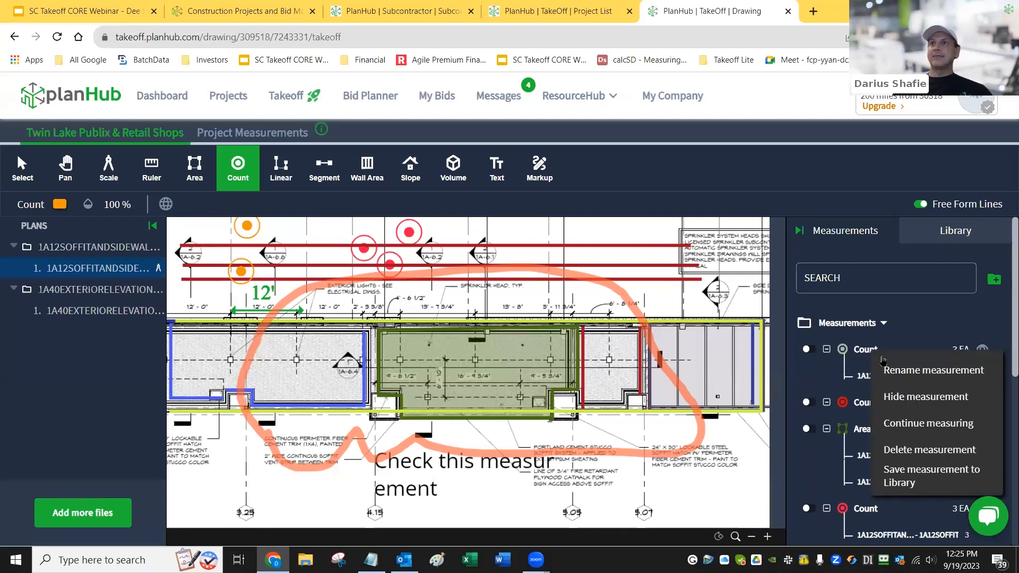
pyautogui.click(889, 371)
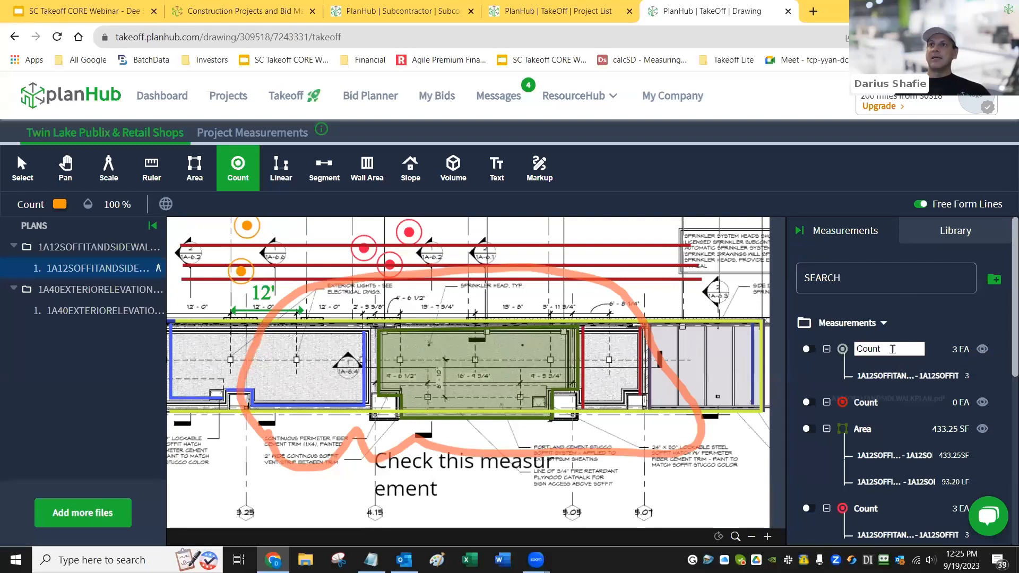
pyautogui.moveTo(890, 349)
pyautogui.mouseDown()
pyautogui.moveTo(793, 350)
pyautogui.moveTo(882, 353)
pyautogui.moveTo(873, 356)
pyautogui.mouseUp()
# Rename the first Count measurement in the list to "Single Sink Vanities"
pyautogui.rightClick(873, 356)
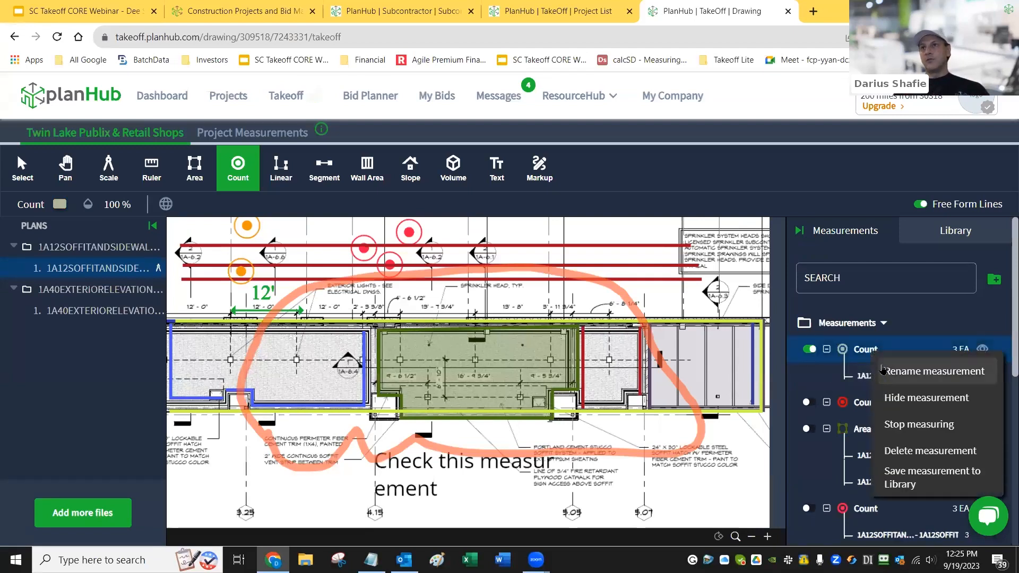
pyautogui.click(886, 371)
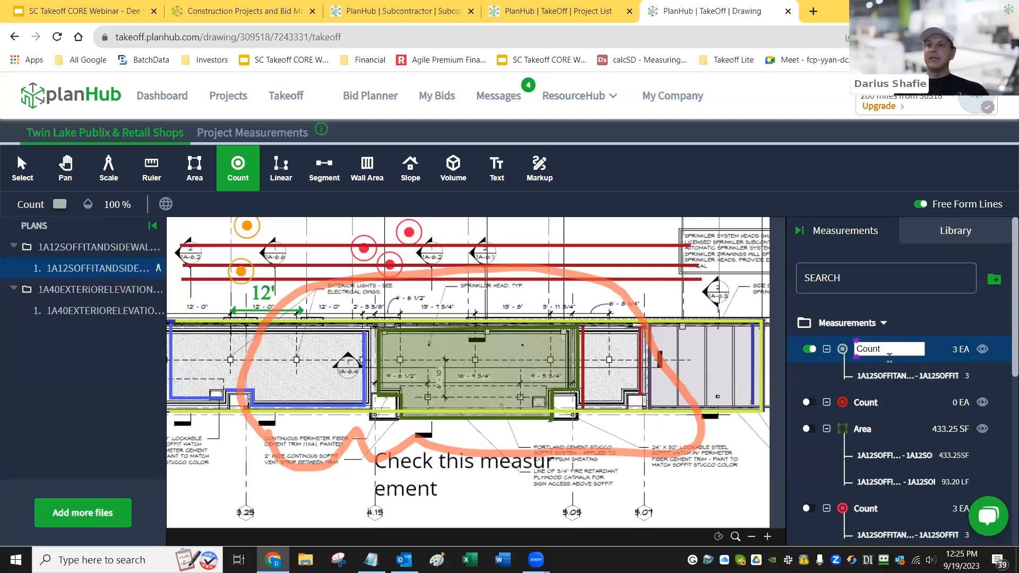
pyautogui.click(886, 352)
pyautogui.press('BackSpace')
pyautogui.press('BackSpace')
pyautogui.press('BackSpace')
pyautogui.press('BackSpace')
pyautogui.press('BackSpace')
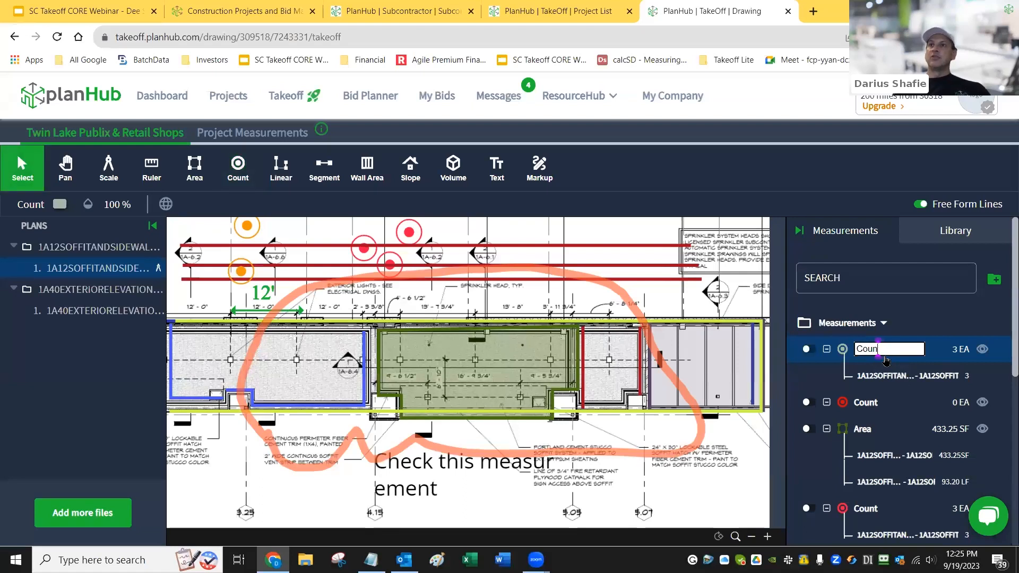
pyautogui.write('Sin')
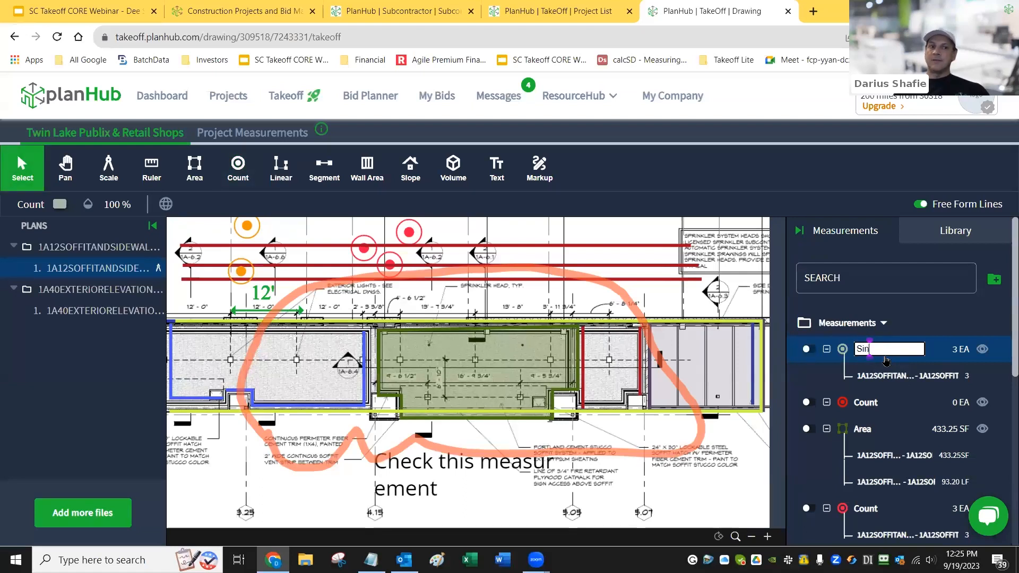
pyautogui.write('gle Sink Vanities')
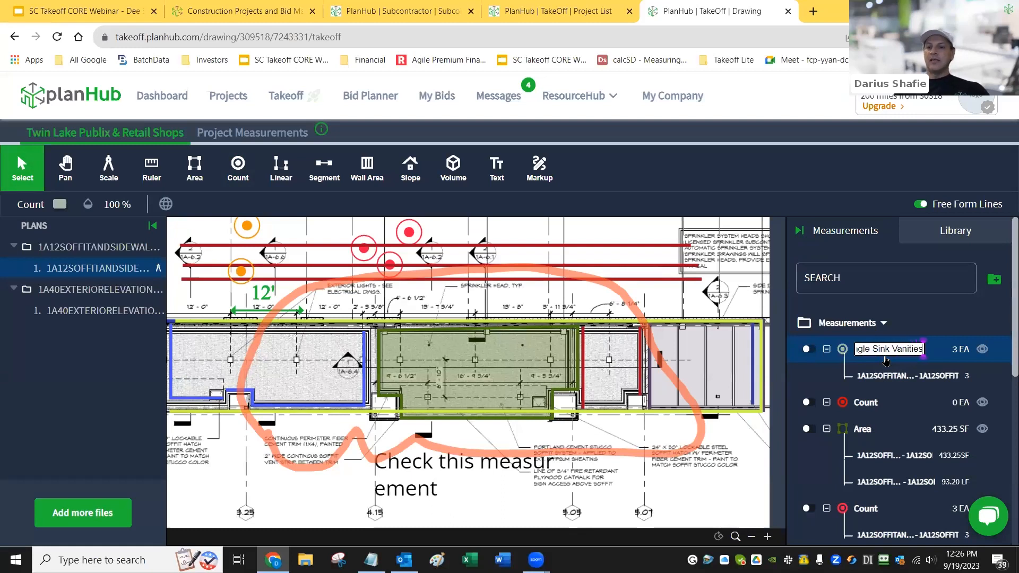
pyautogui.press('Return')
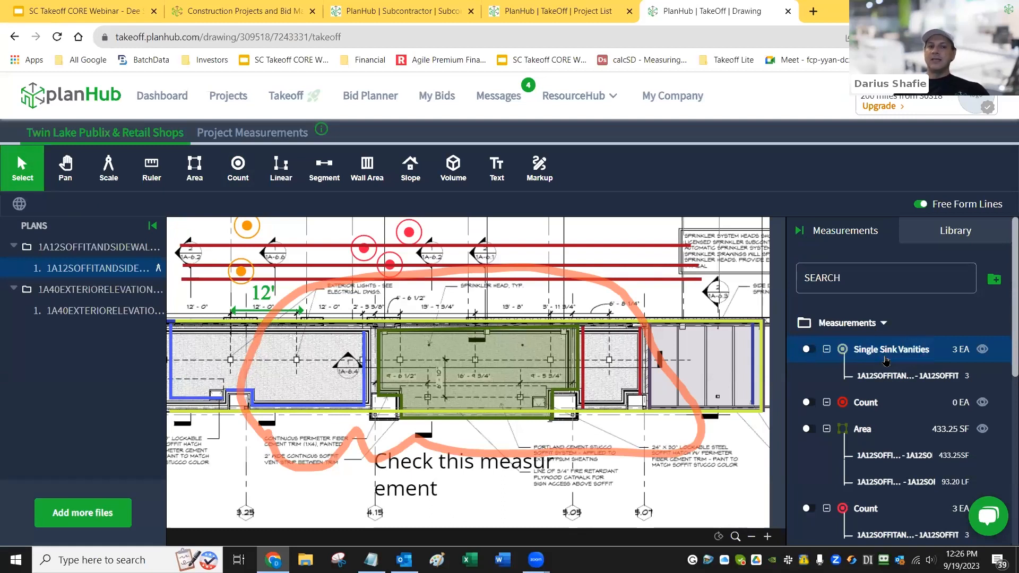
# Rename the red Count measurement directly above Area to "Double Sink Vanities"
pyautogui.rightClick(874, 407)
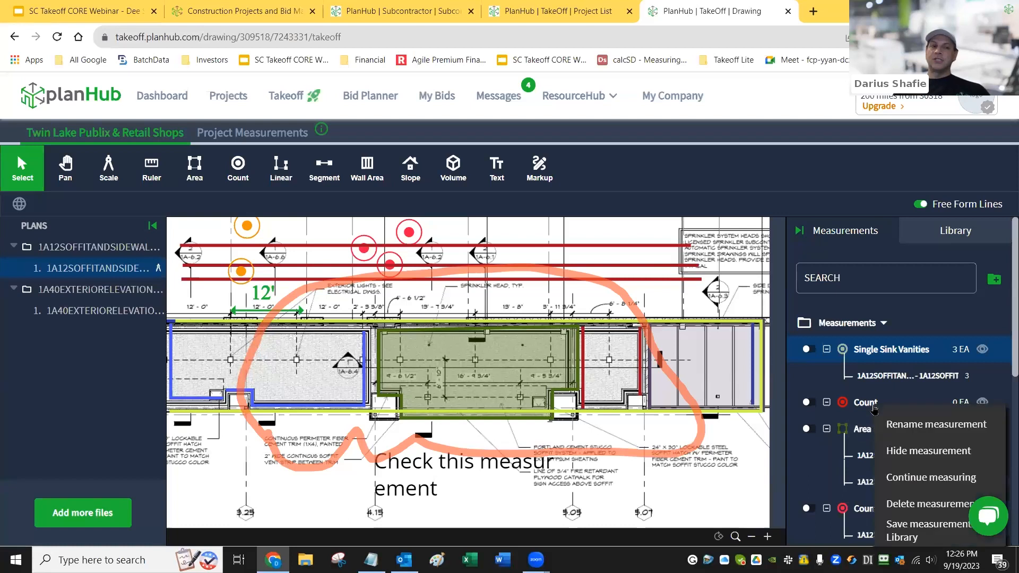
pyautogui.click(935, 438)
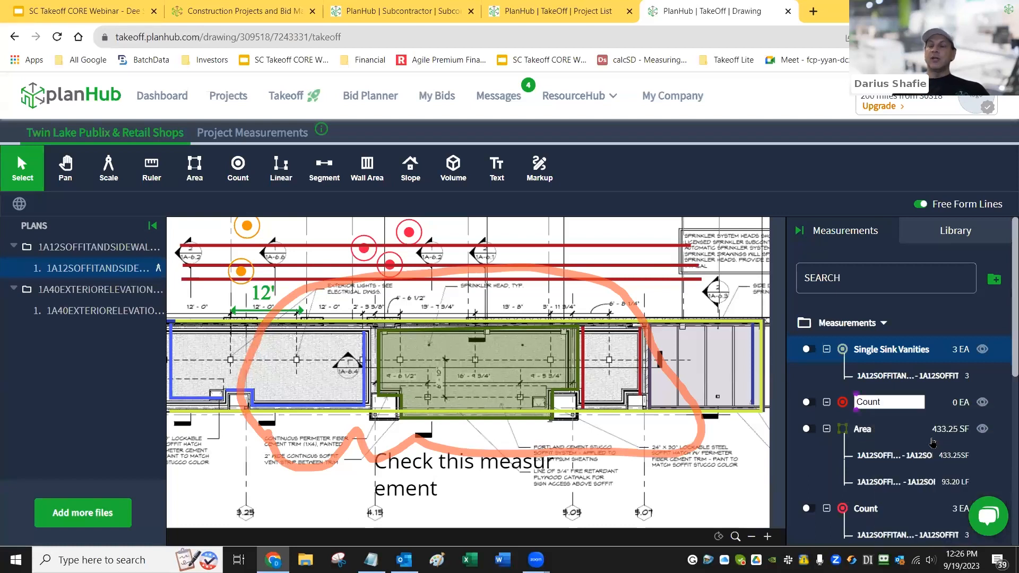
pyautogui.click(898, 406)
pyautogui.press('BackSpace')
pyautogui.press('BackSpace')
pyautogui.press('BackSpace')
pyautogui.press('BackSpace')
pyautogui.press('BackSpace')
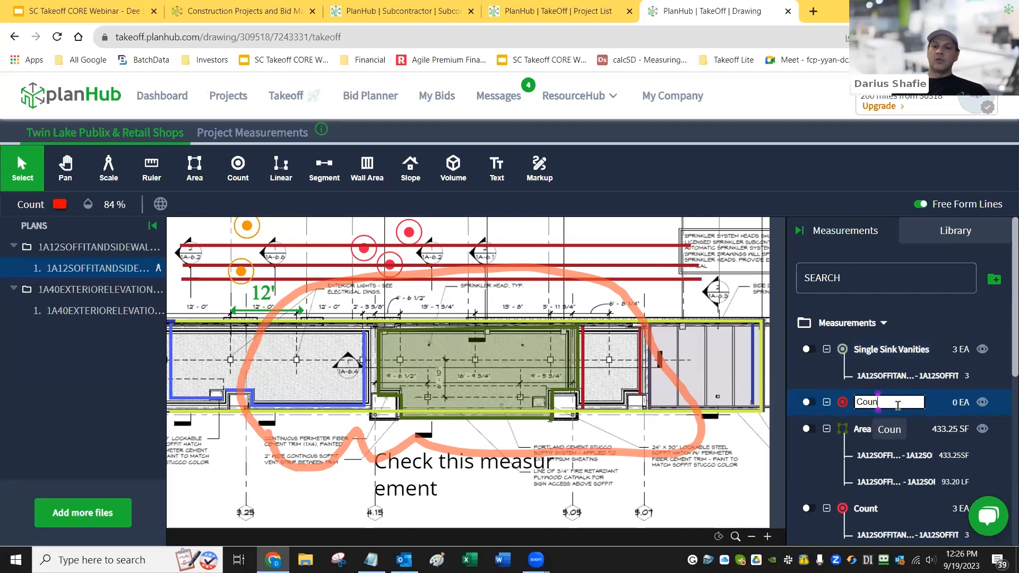
pyautogui.write('Double Sin')
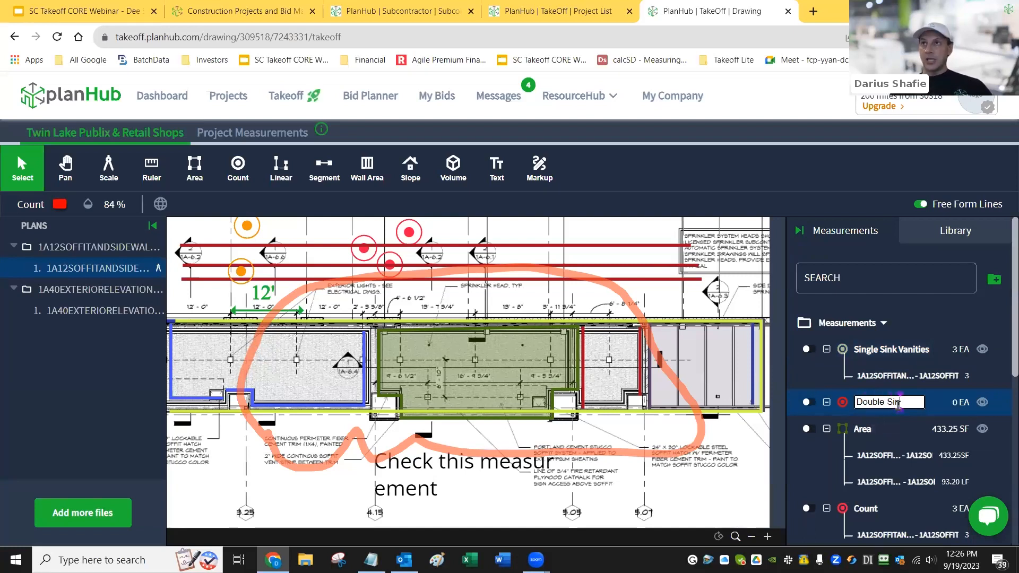
pyautogui.write('k Vanitie')
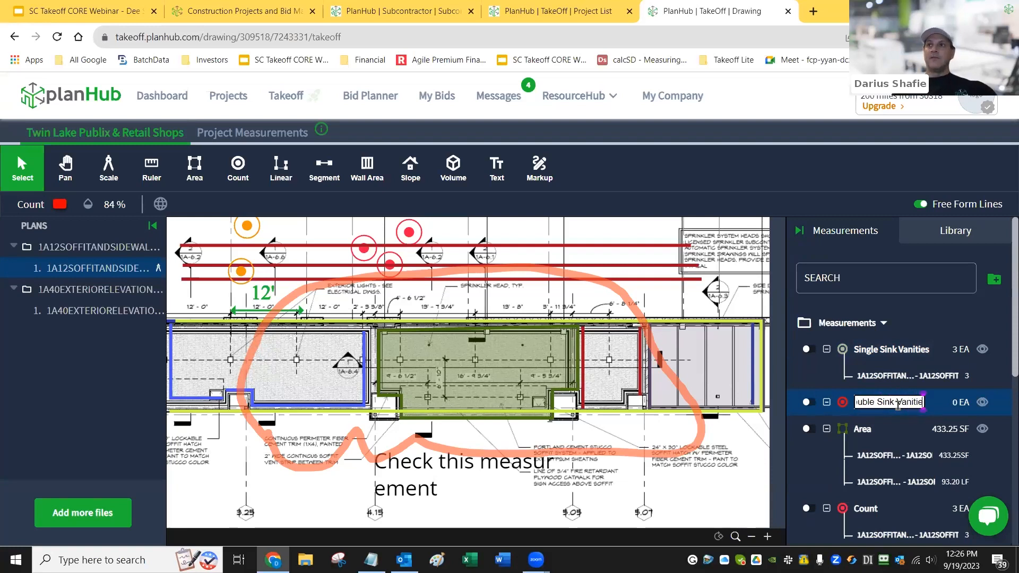
pyautogui.write('s')
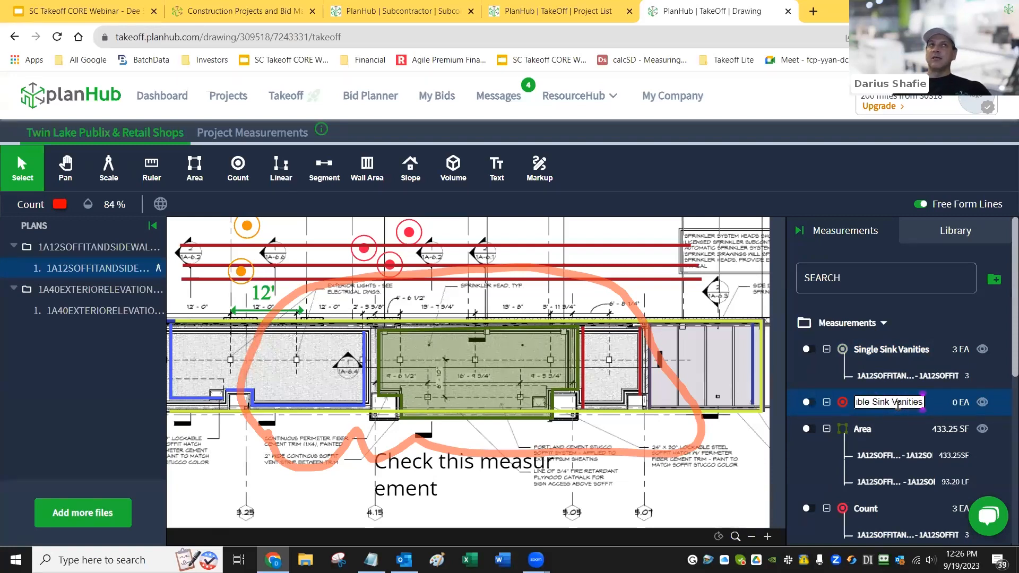
pyautogui.press('Return')
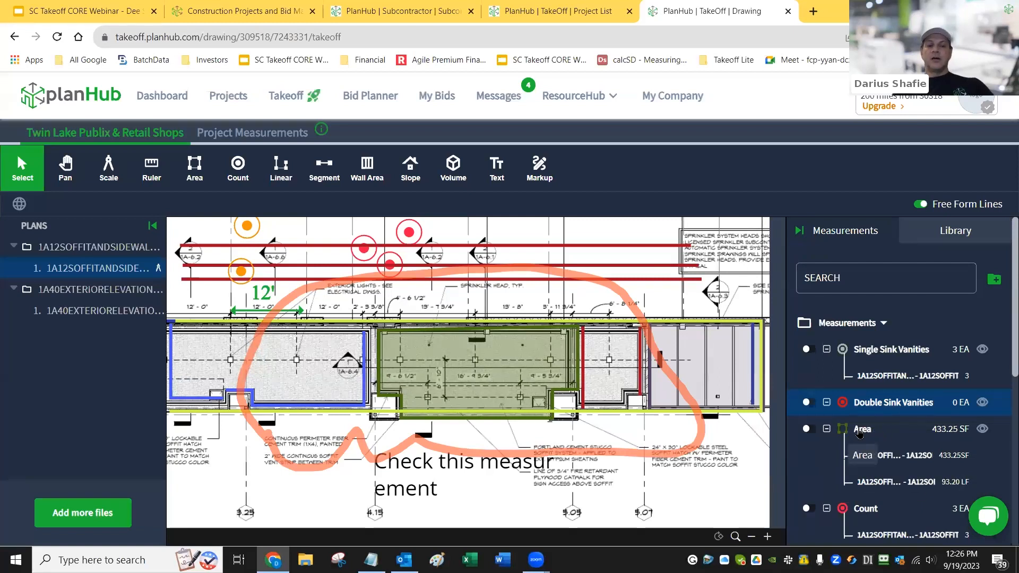
# Look through the complete measurements list and its quantities, from Single Sink Vanities to the last Count entry
pyautogui.rightClick(882, 374)
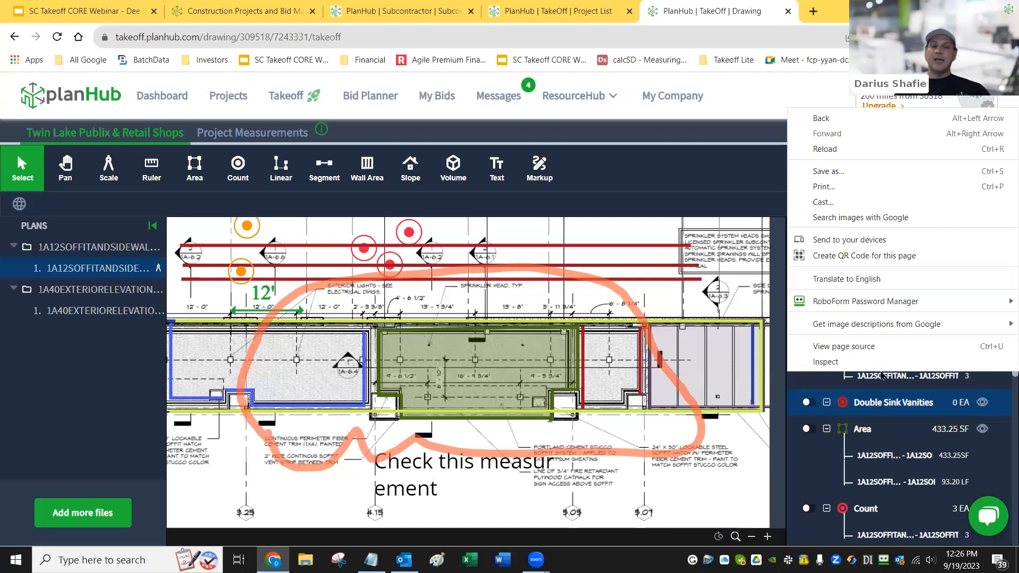
pyautogui.click(801, 486)
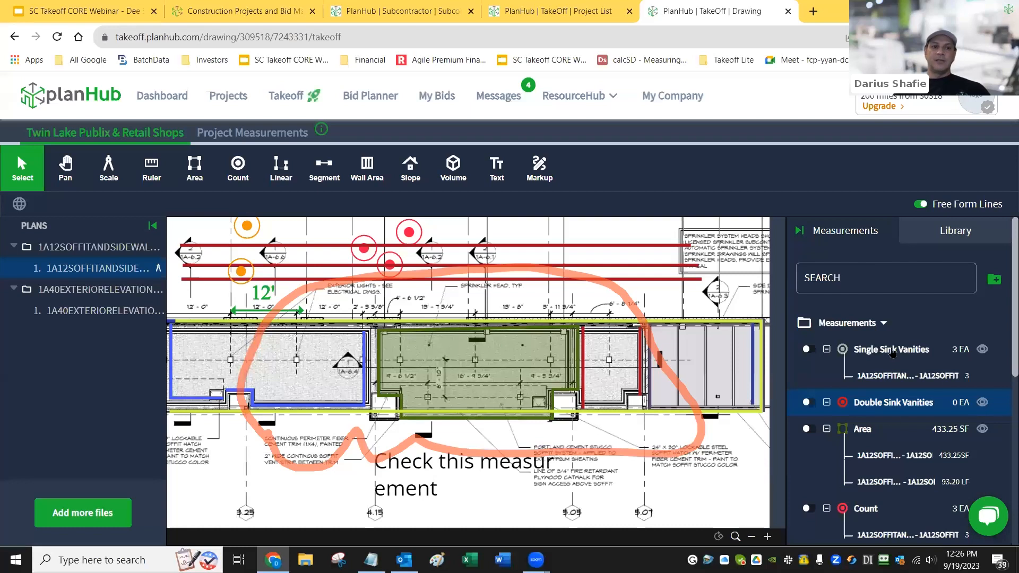
pyautogui.scroll(-4, 998, 346)
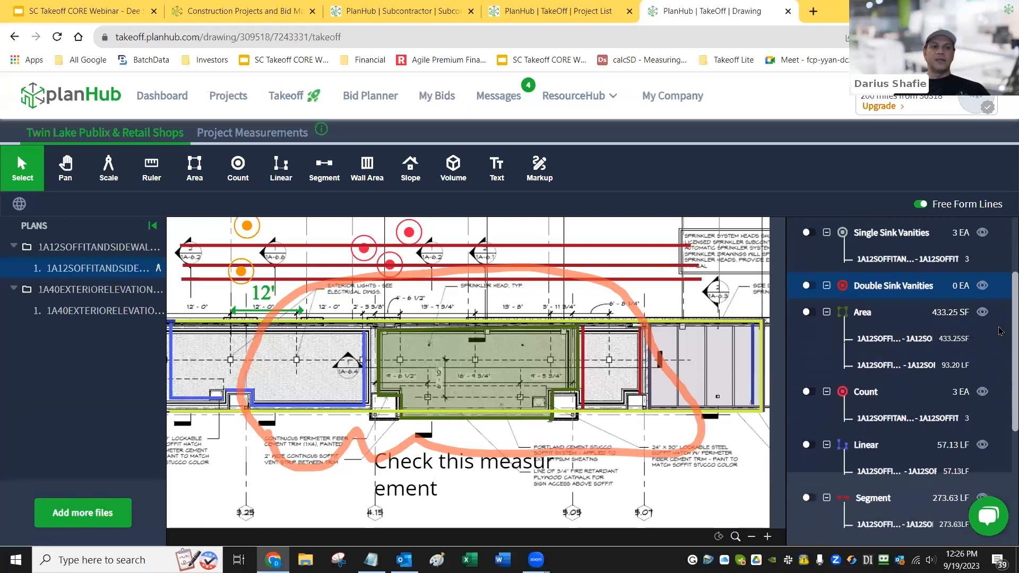
pyautogui.scroll(-3, 995, 378)
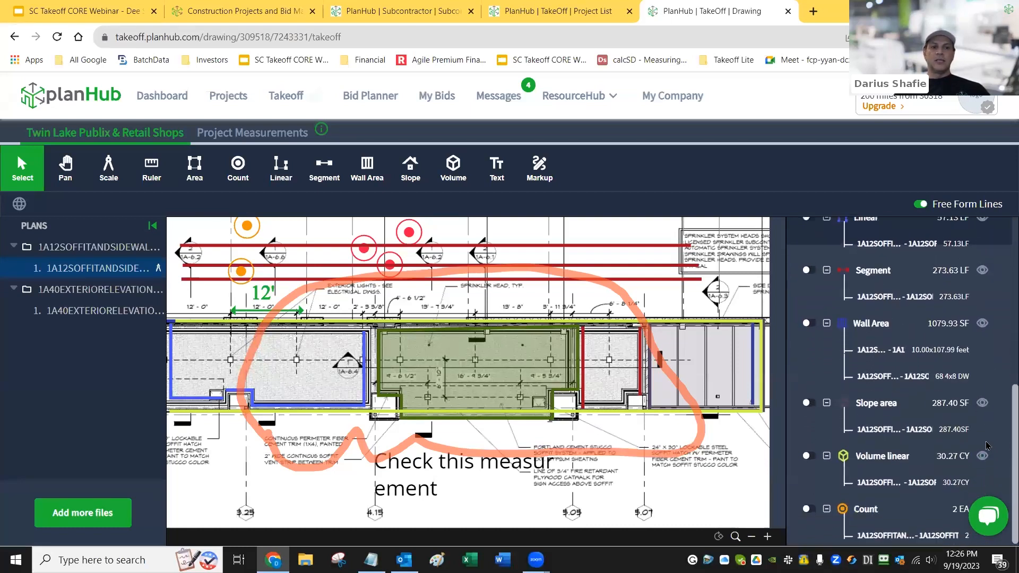
pyautogui.scroll(5, 998, 383)
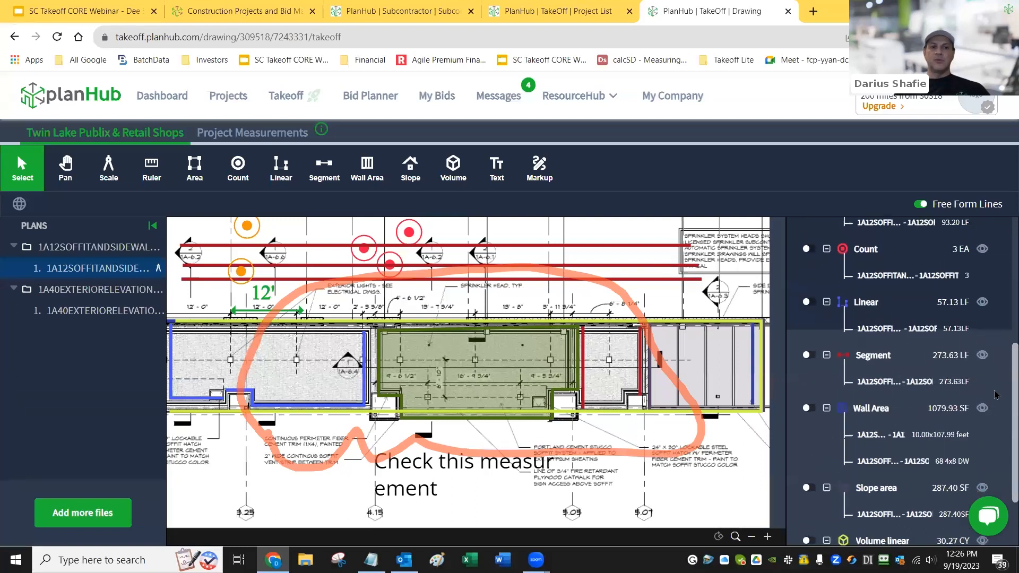
pyautogui.scroll(3, 1005, 312)
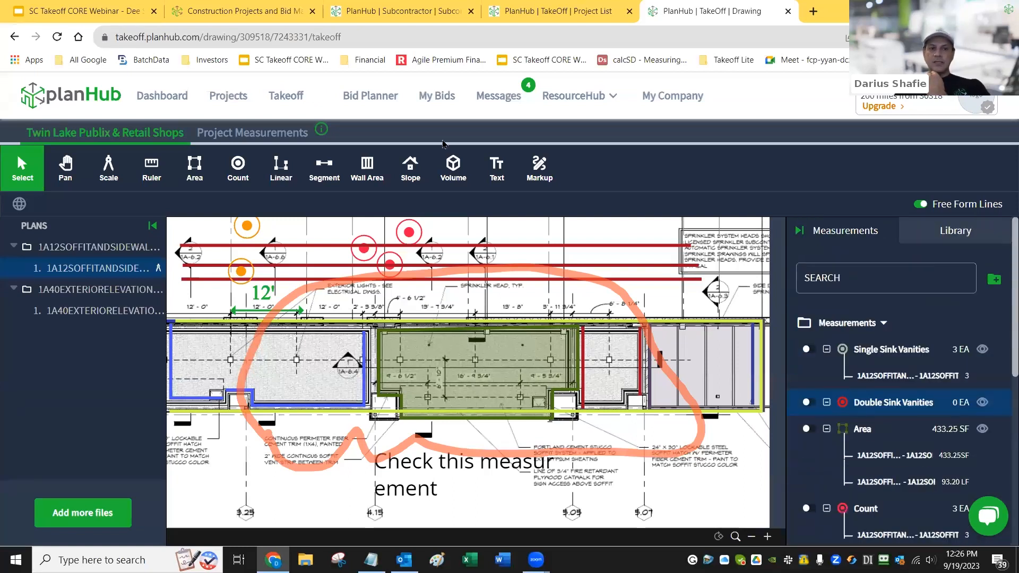
# Open the Project Measurements summary and examine the named measurements, including the Single Sink Vanities and Area rows
pyautogui.click(251, 132)
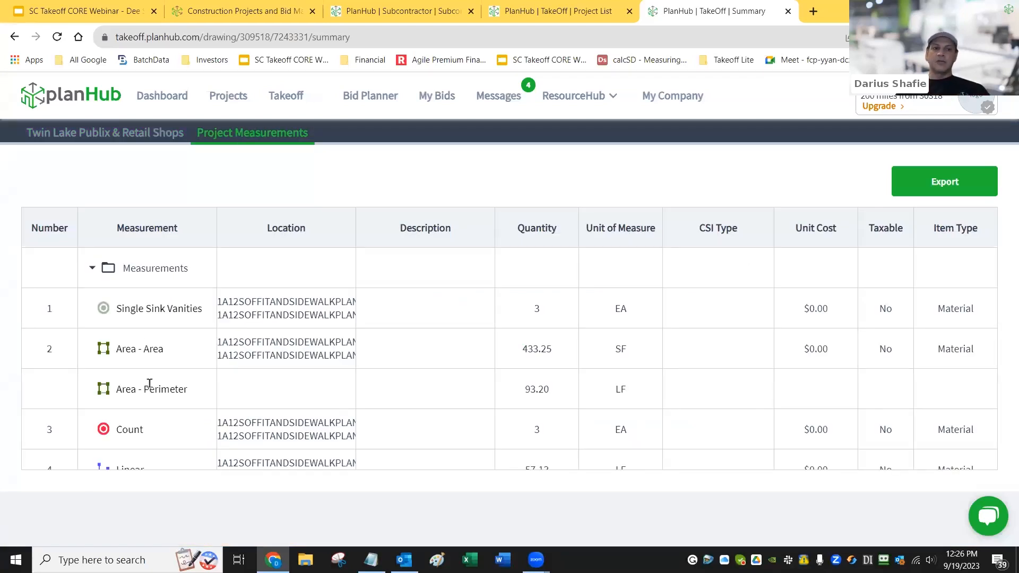
pyautogui.doubleClick(154, 271)
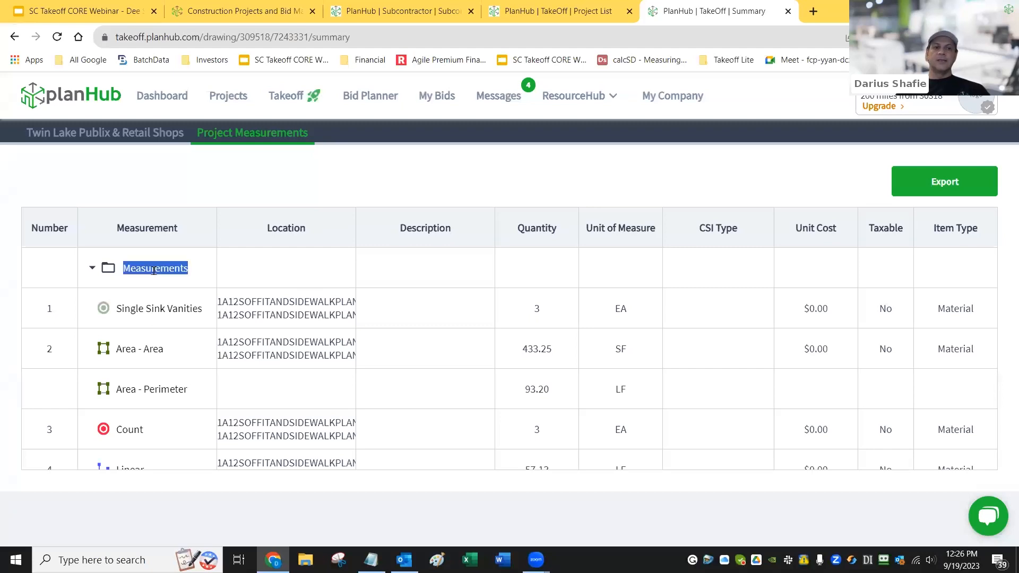
pyautogui.doubleClick(150, 310)
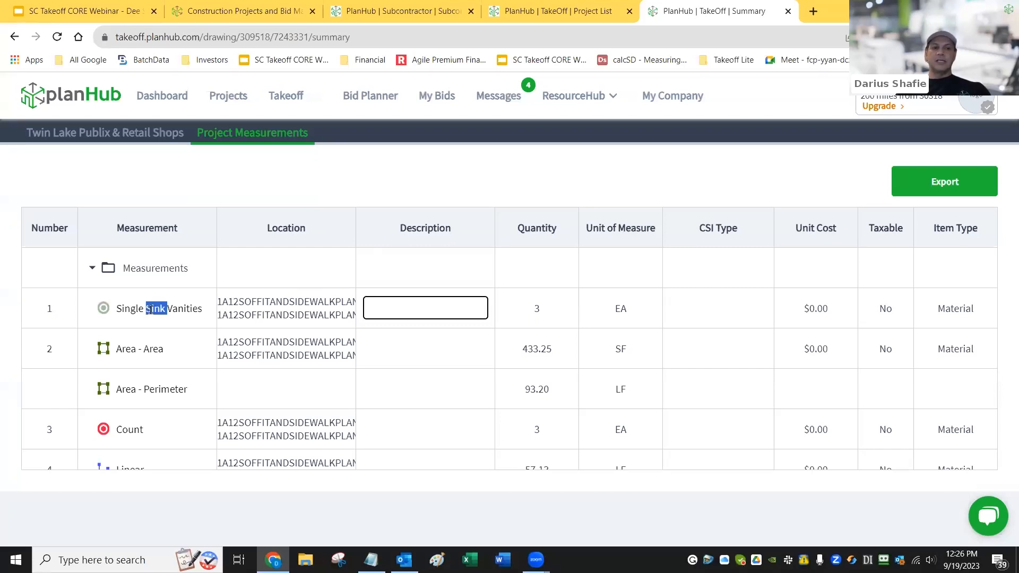
pyautogui.click(162, 353)
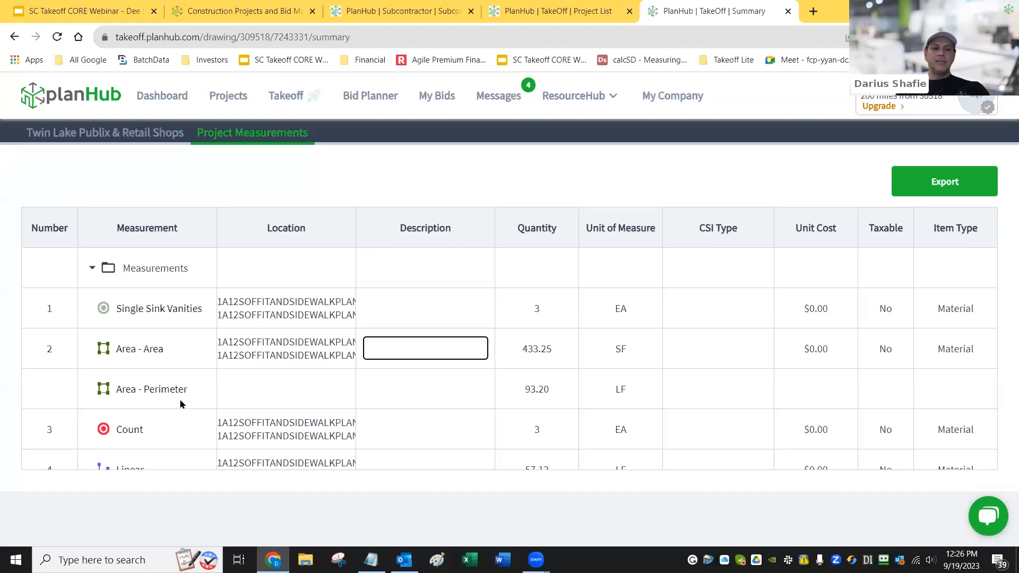
pyautogui.scroll(-5, 182, 404)
pyautogui.scroll(5, 167, 426)
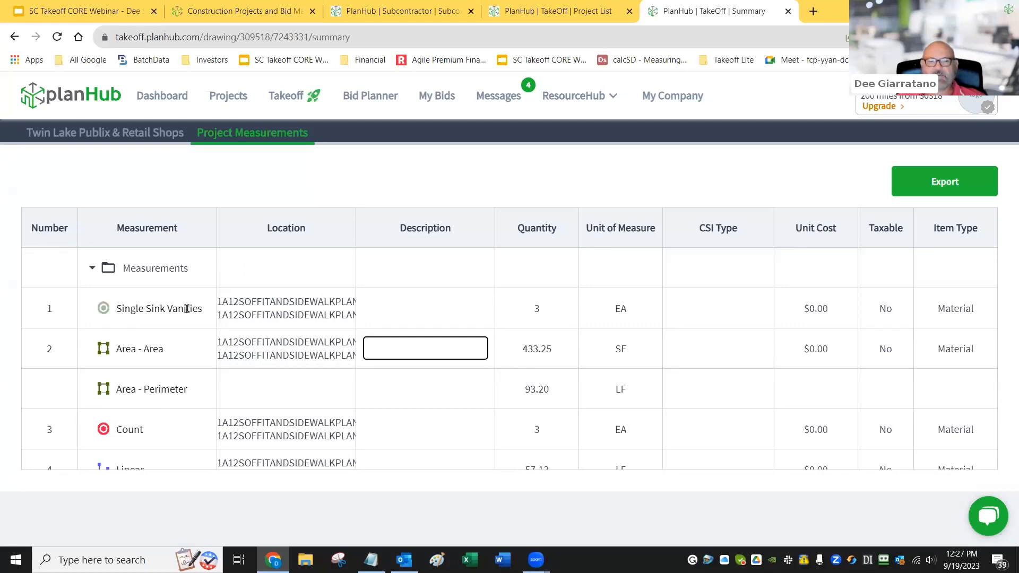
pyautogui.tripleClick(161, 311)
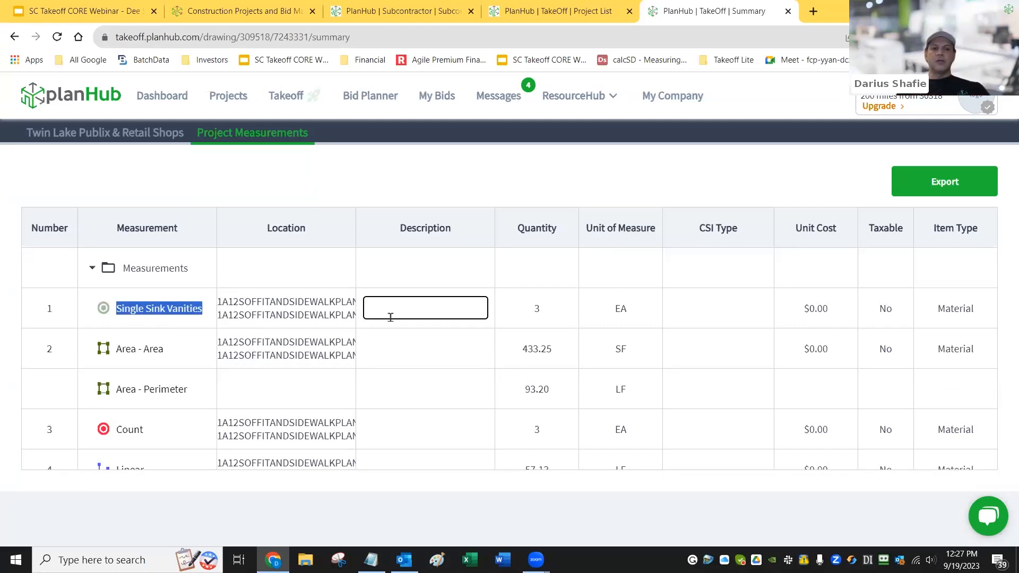
# Open the plan from the Single Sink Vanities location, then revisit the Project Measurements summary and return to the drawing
pyautogui.click(278, 310)
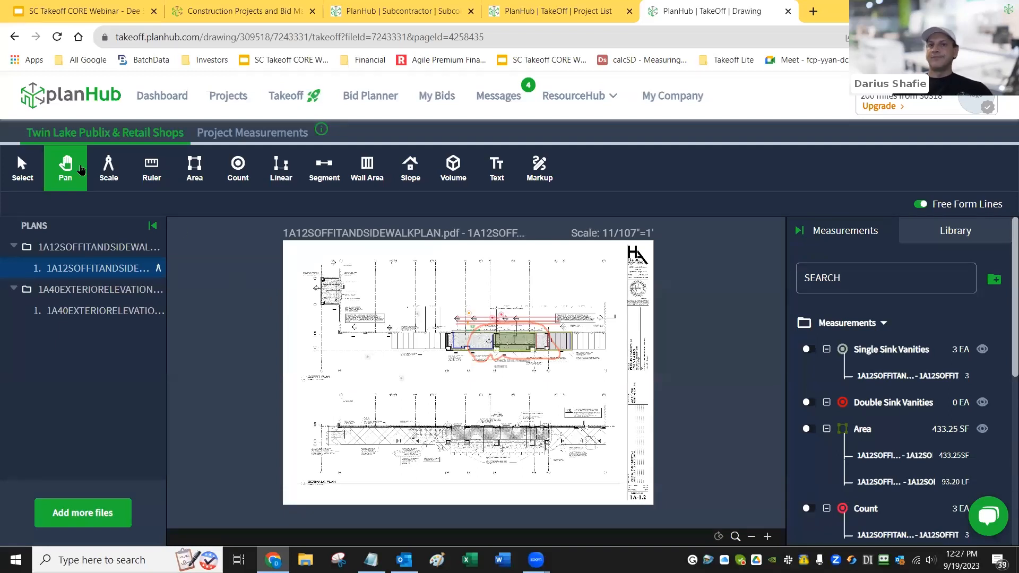
pyautogui.click(229, 134)
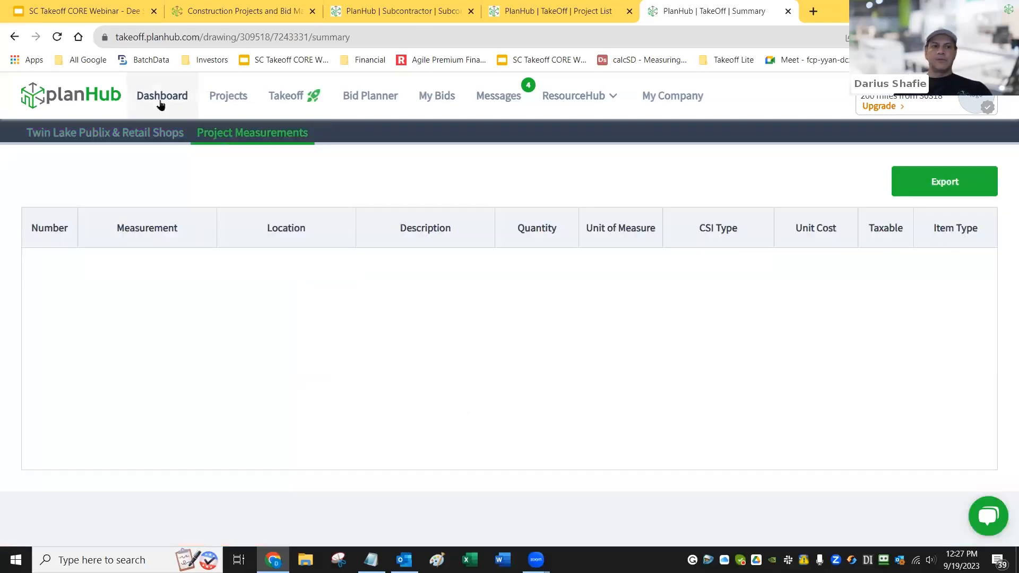
pyautogui.click(14, 38)
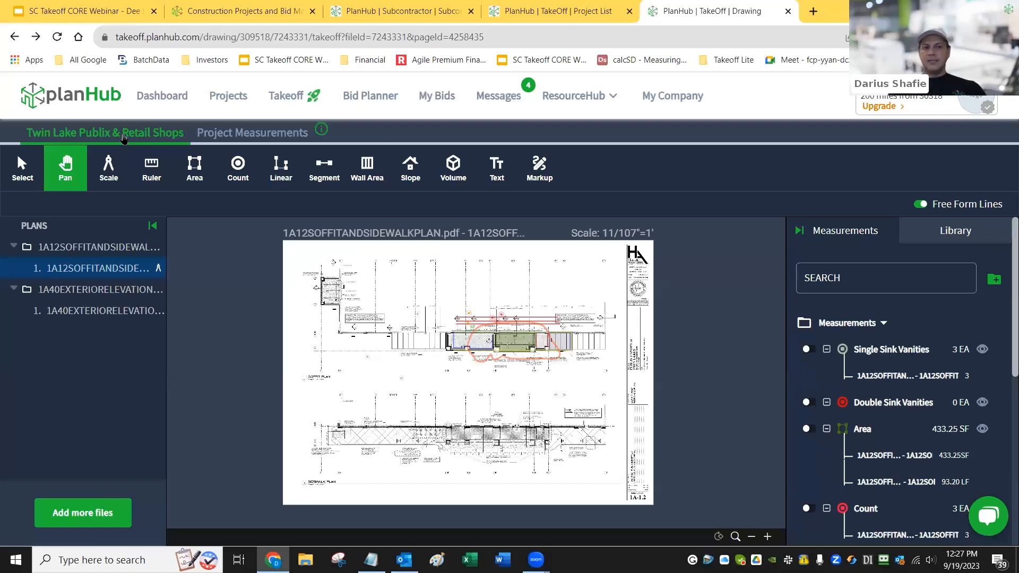
# Change the Double Sink Vanities count to turquoise and set its opacity to 98%
pyautogui.click(870, 409)
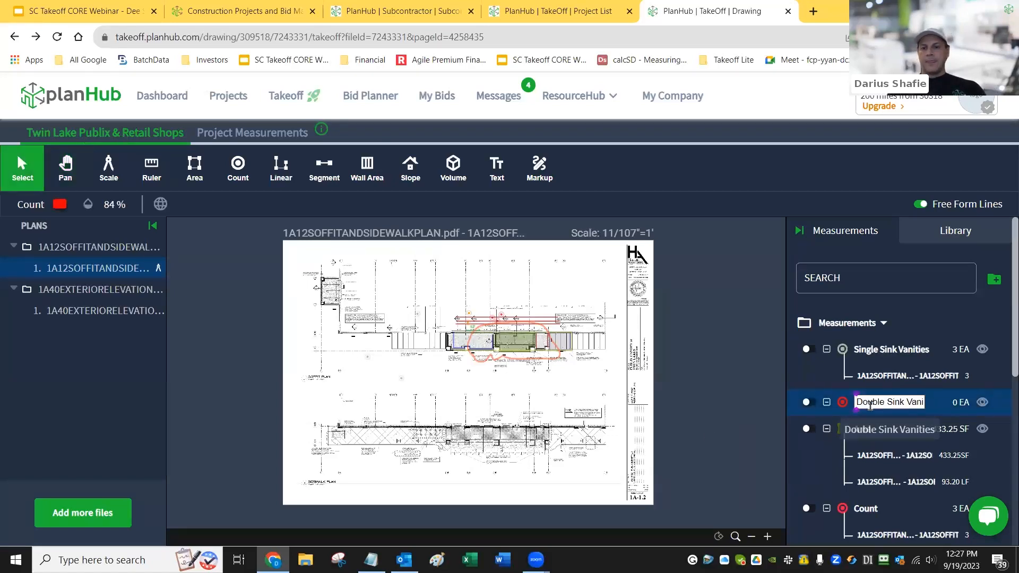
pyautogui.rightClick(62, 208)
pyautogui.click(62, 208)
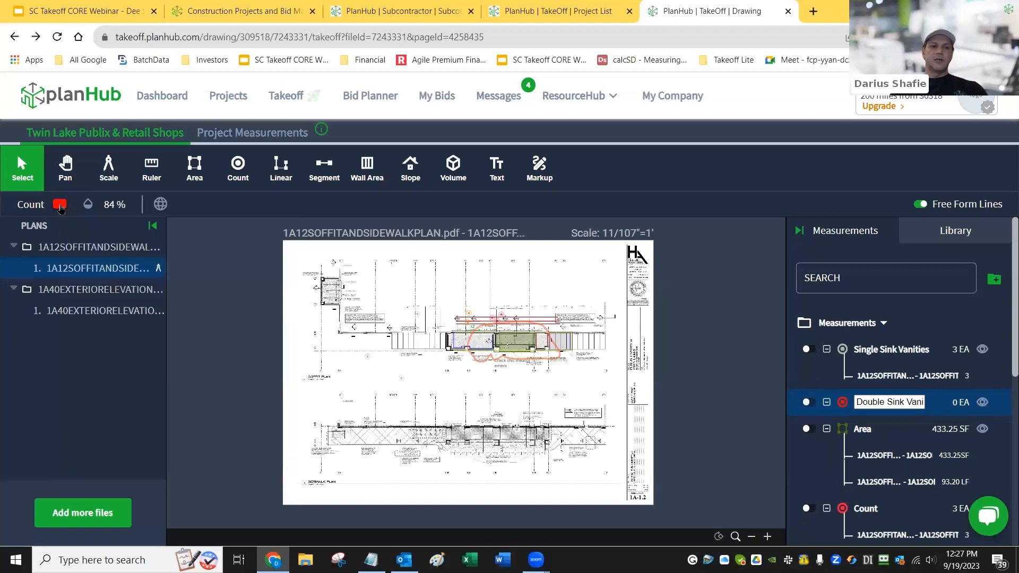
pyautogui.click(60, 207)
pyautogui.click(108, 267)
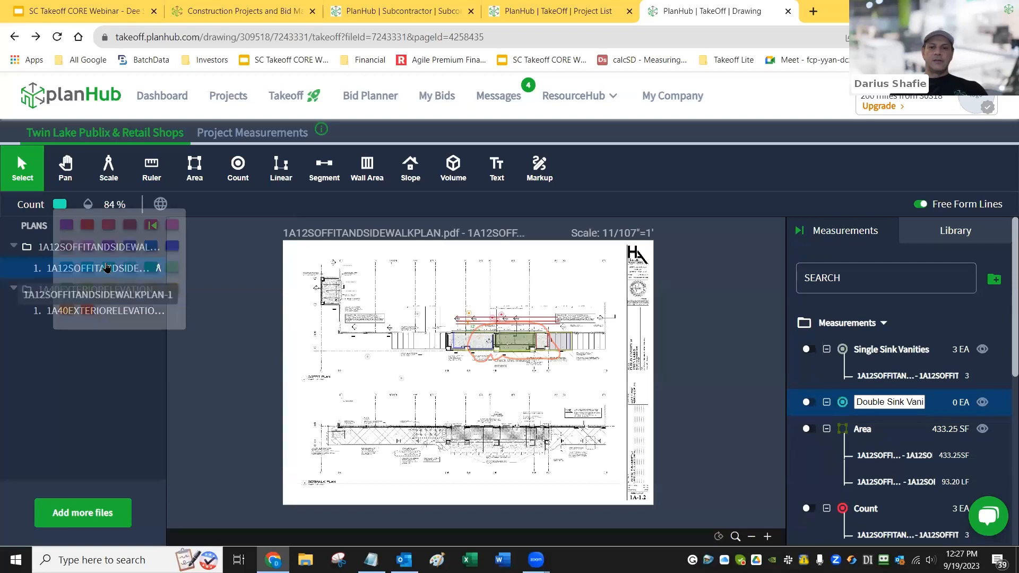
pyautogui.click(88, 207)
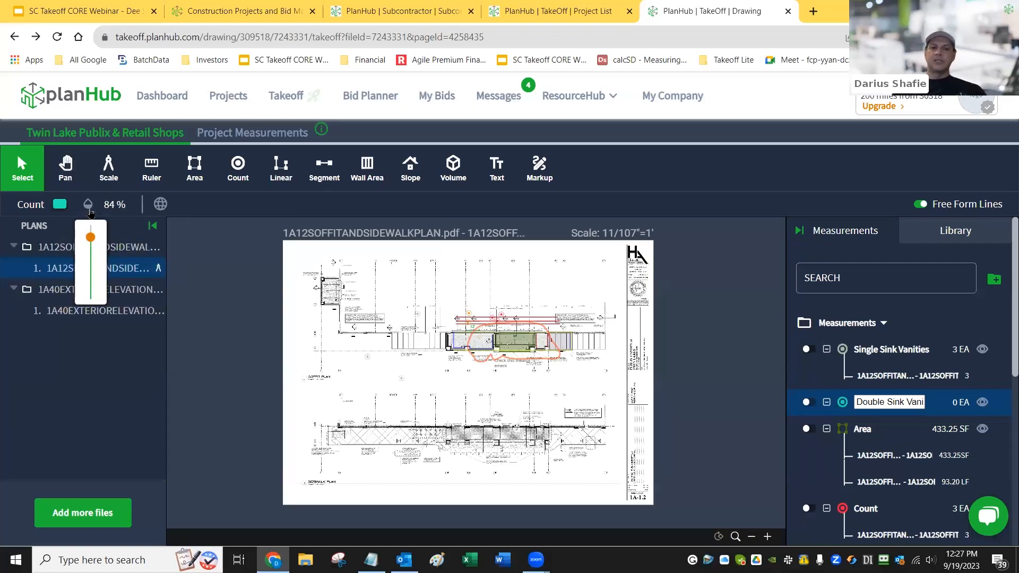
pyautogui.moveTo(90, 237); pyautogui.dragTo(96, 232)
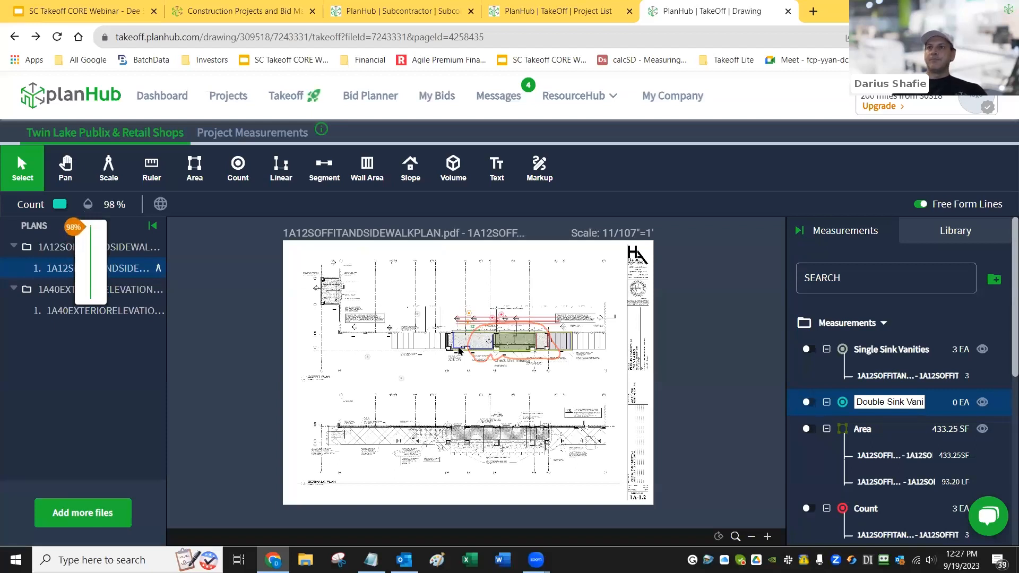
pyautogui.click(467, 384)
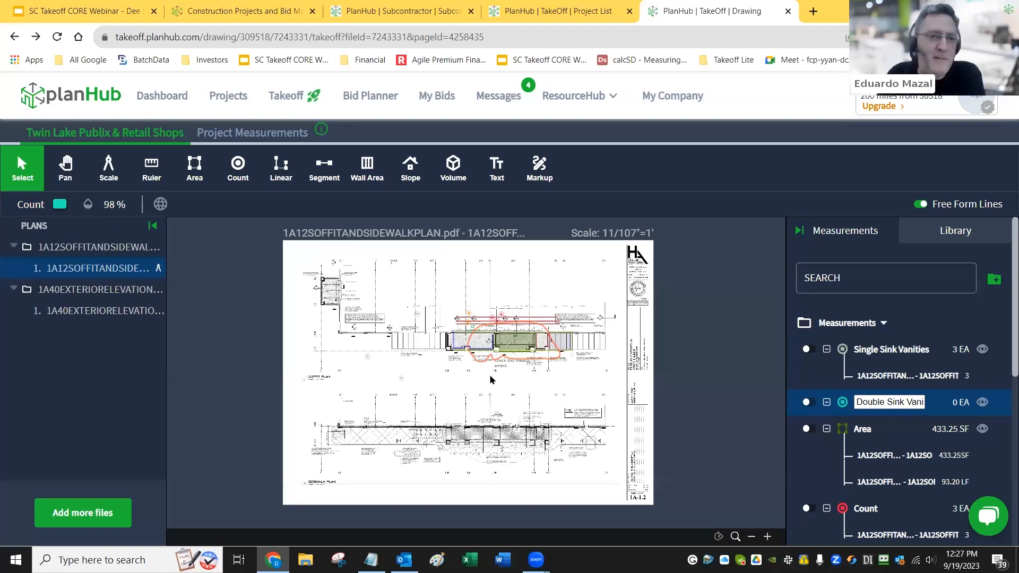
# Place seven new dark red count markers below the blue-outlined soffit bay, scattered around grid line 3.25
pyautogui.scroll(5, 490, 380)
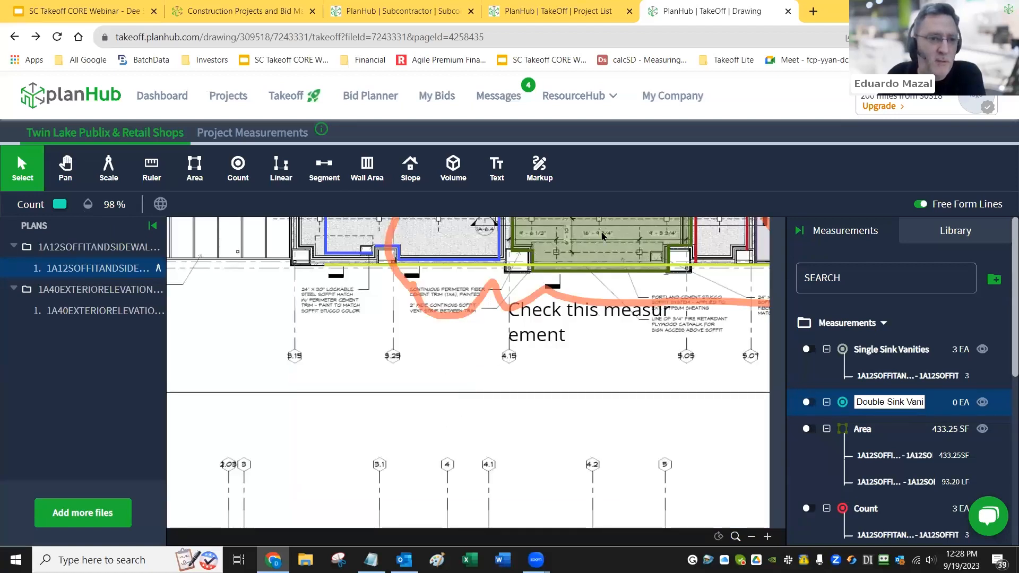
pyautogui.click(66, 169)
pyautogui.moveTo(667, 256)
pyautogui.mouseDown()
pyautogui.moveTo(624, 344)
pyautogui.moveTo(513, 389)
pyautogui.mouseUp()
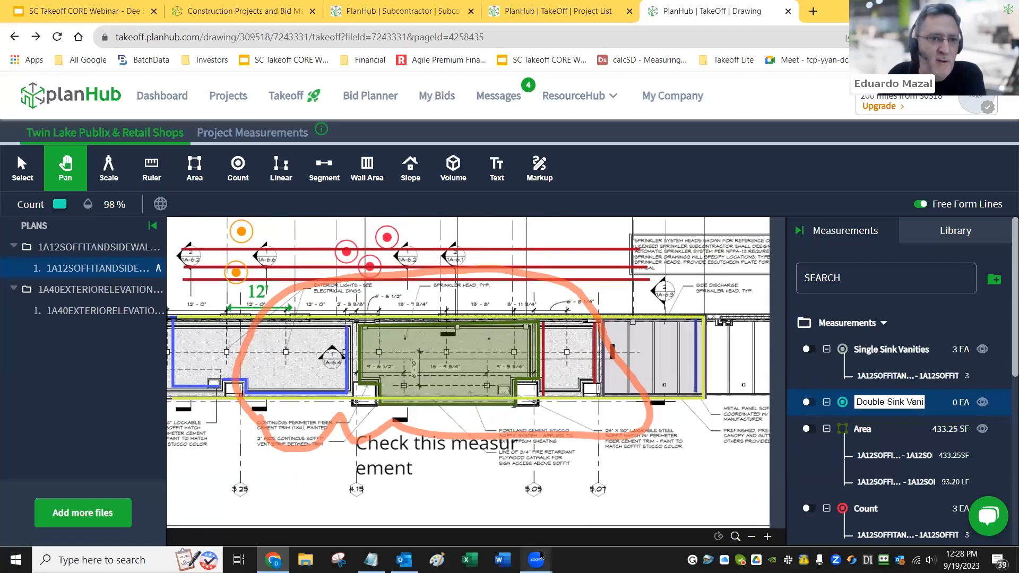
pyautogui.moveTo(537, 560)
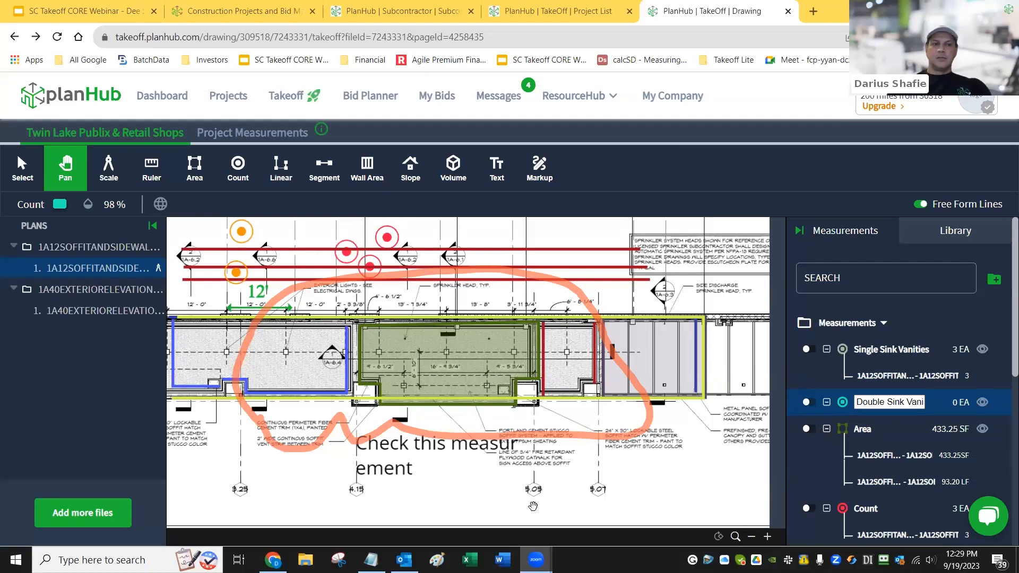
pyautogui.click(242, 176)
pyautogui.click(226, 442)
pyautogui.click(263, 466)
pyautogui.click(216, 485)
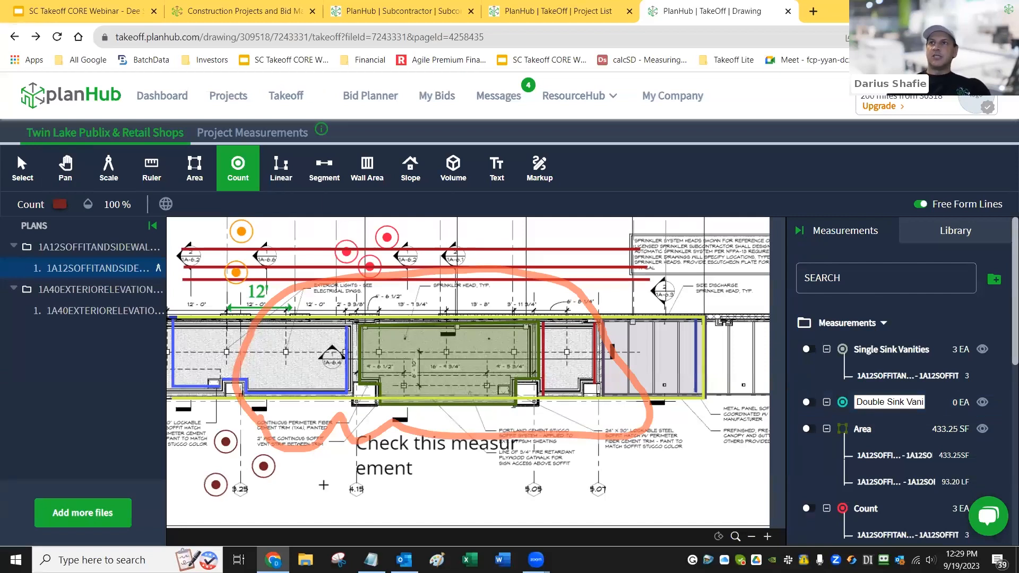
pyautogui.click(323, 485)
pyautogui.click(305, 455)
pyautogui.click(284, 416)
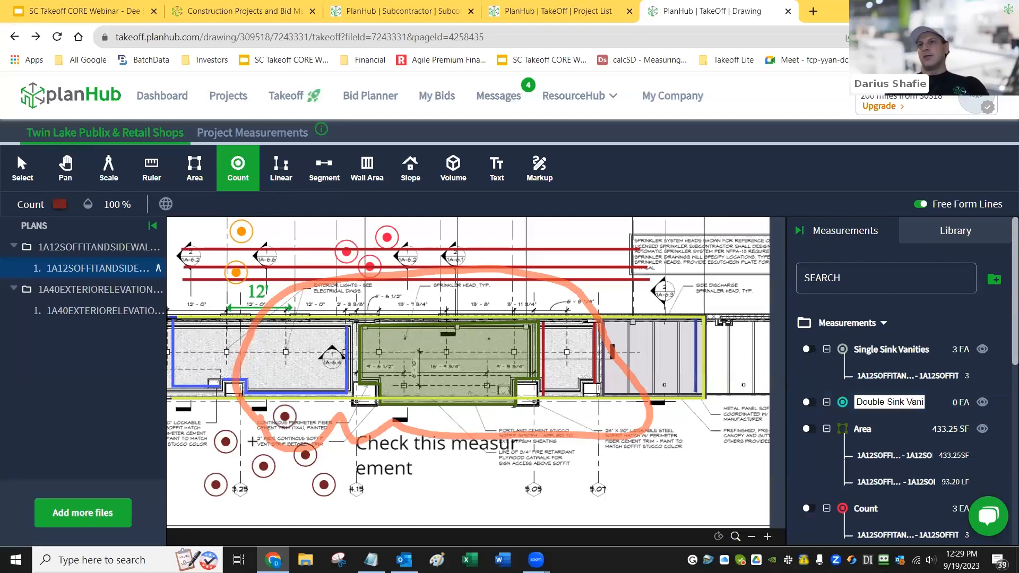
pyautogui.click(252, 441)
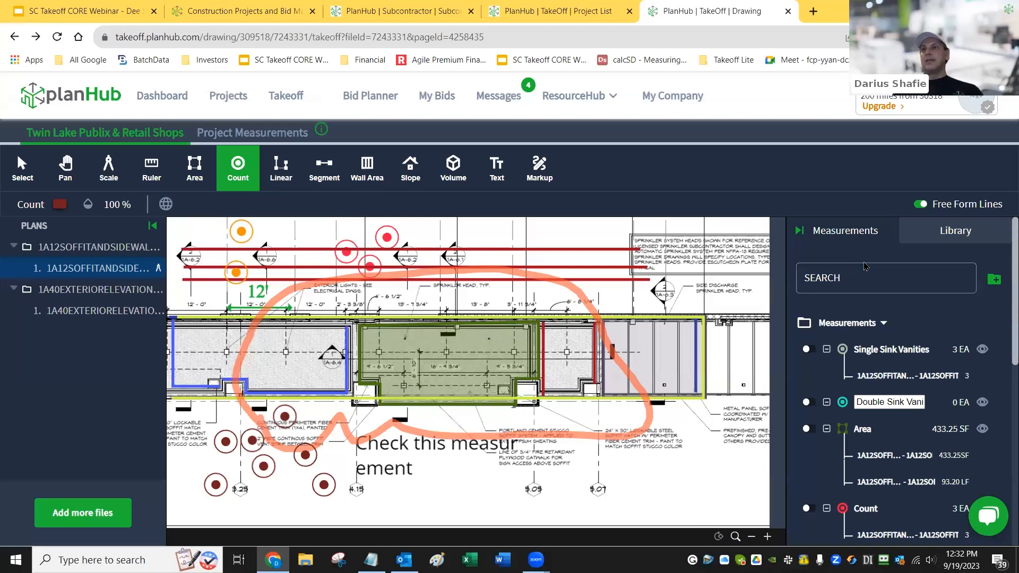
# Select the orange freehand markup loop and stretch its lower-left corner slightly outward
pyautogui.click(32, 171)
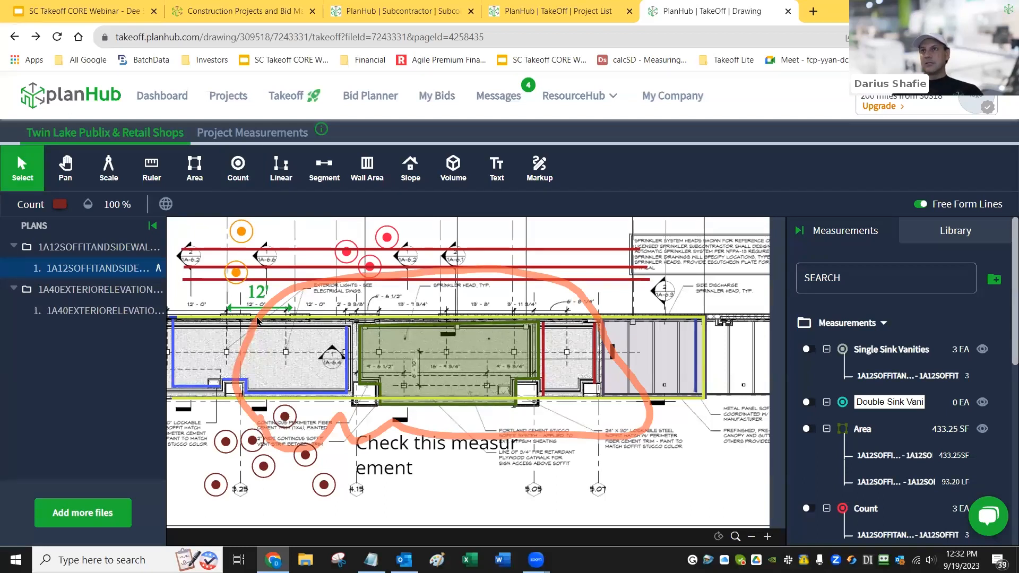
pyautogui.click(258, 320)
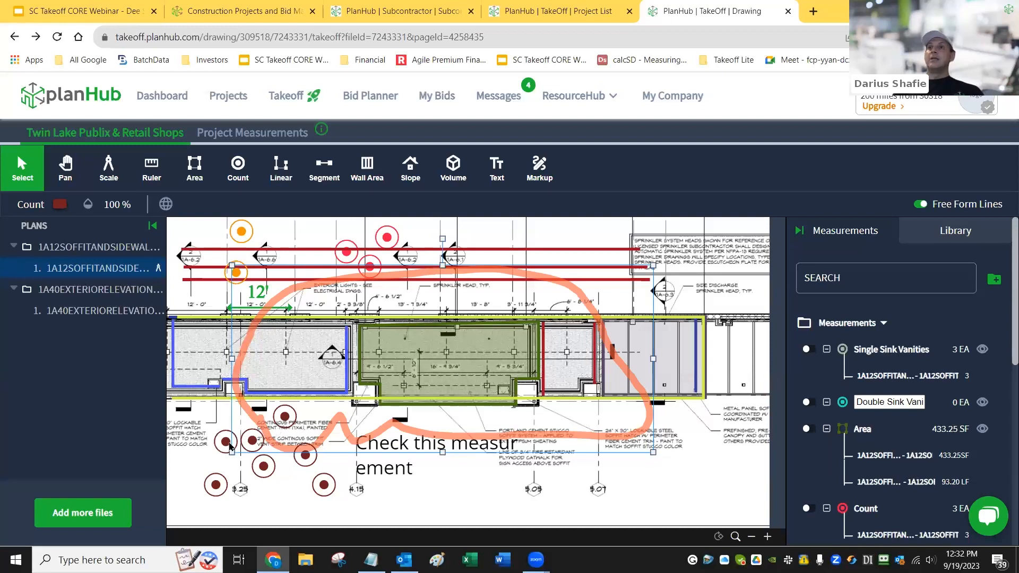
pyautogui.moveTo(233, 455); pyautogui.dragTo(234, 458)
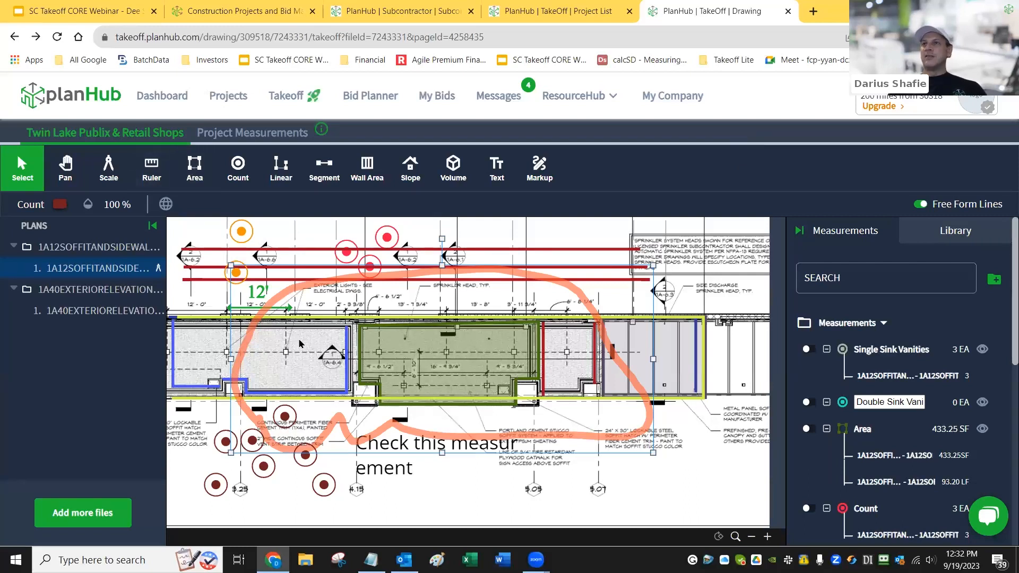
# Outline an area over the Paver A bay between grid lines 3.25 and 4.15 on the lower sidewalk plan
pyautogui.click(78, 160)
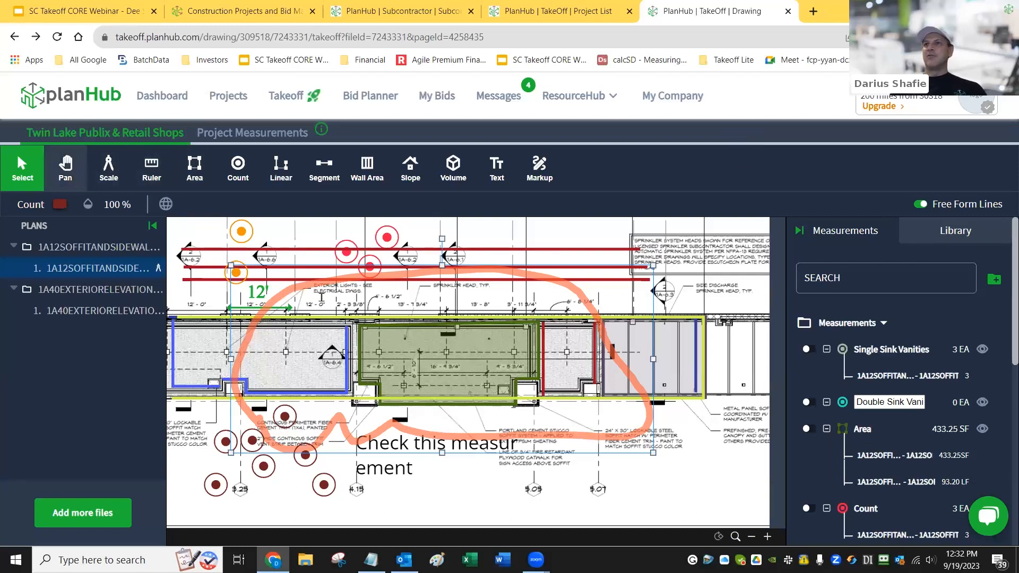
pyautogui.moveTo(299, 365)
pyautogui.mouseDown()
pyautogui.moveTo(317, 501)
pyautogui.moveTo(346, 390)
pyautogui.mouseUp()
pyautogui.scroll(-5, 345, 389)
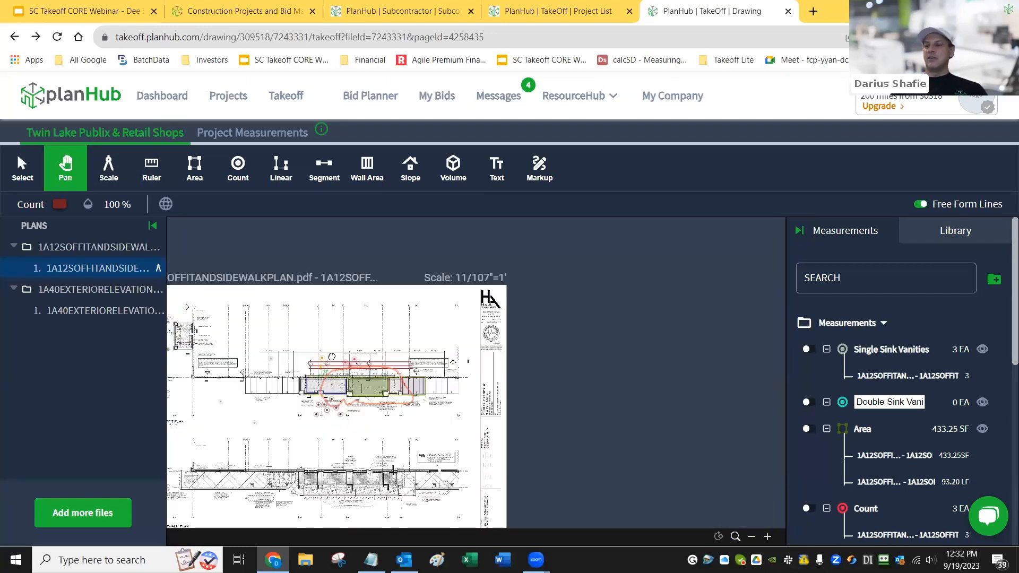
pyautogui.moveTo(281, 424); pyautogui.dragTo(304, 357)
pyautogui.scroll(5, 356, 321)
pyautogui.moveTo(362, 493); pyautogui.dragTo(353, 371)
pyautogui.scroll(5, 316, 282)
pyautogui.scroll(-5, 318, 287)
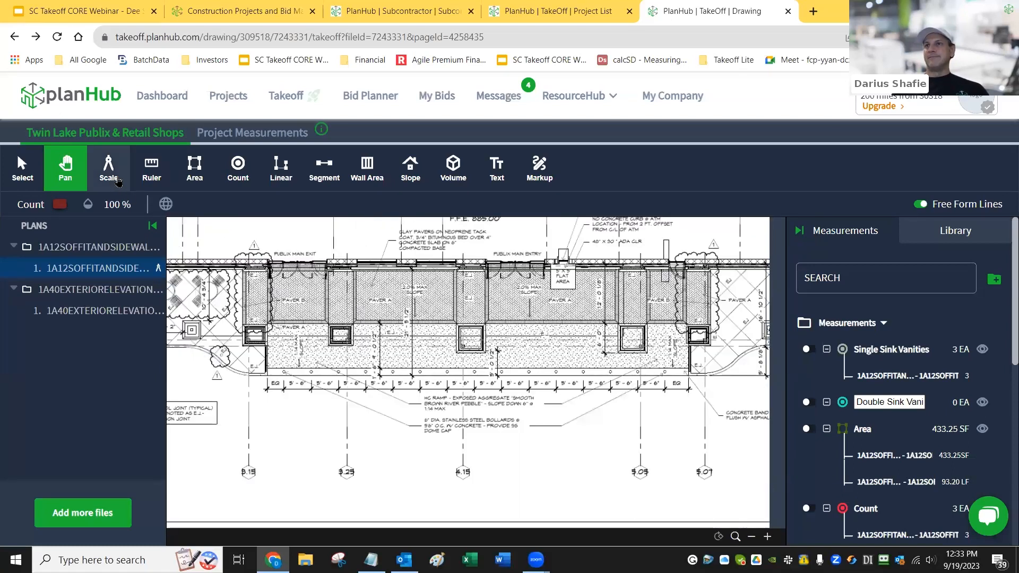
pyautogui.click(200, 169)
pyautogui.click(354, 273)
pyautogui.click(354, 319)
pyautogui.click(454, 321)
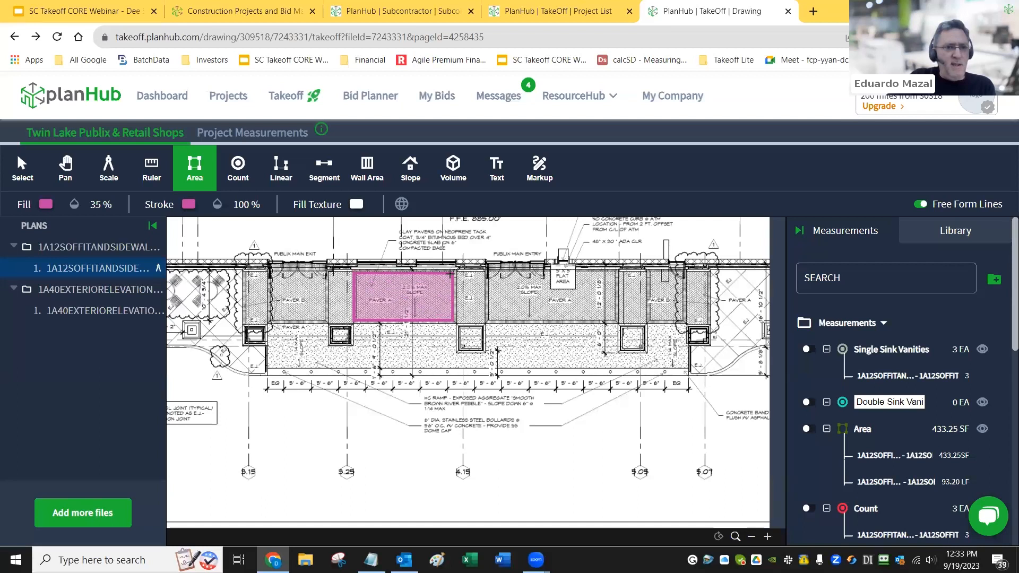